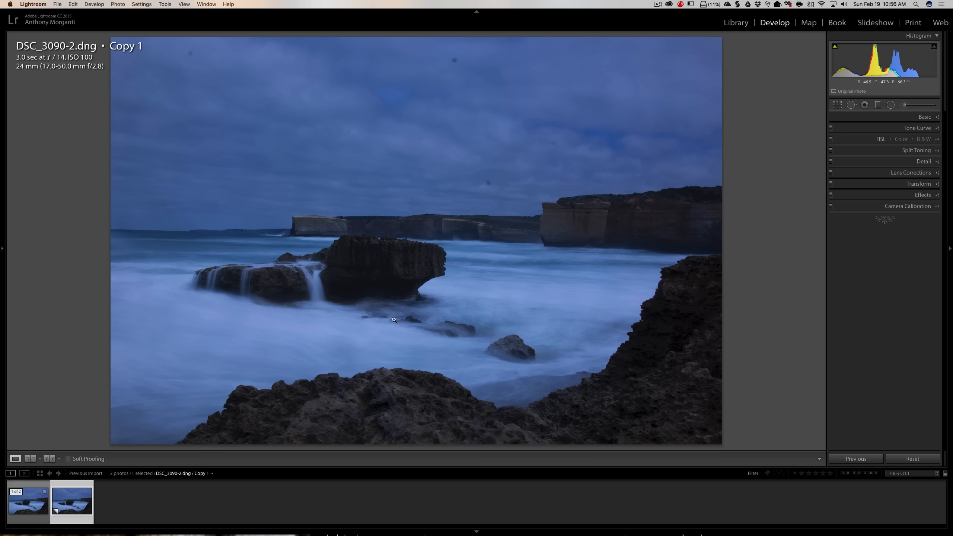
{"action": "left_click", "coordinate": [916, 173]}
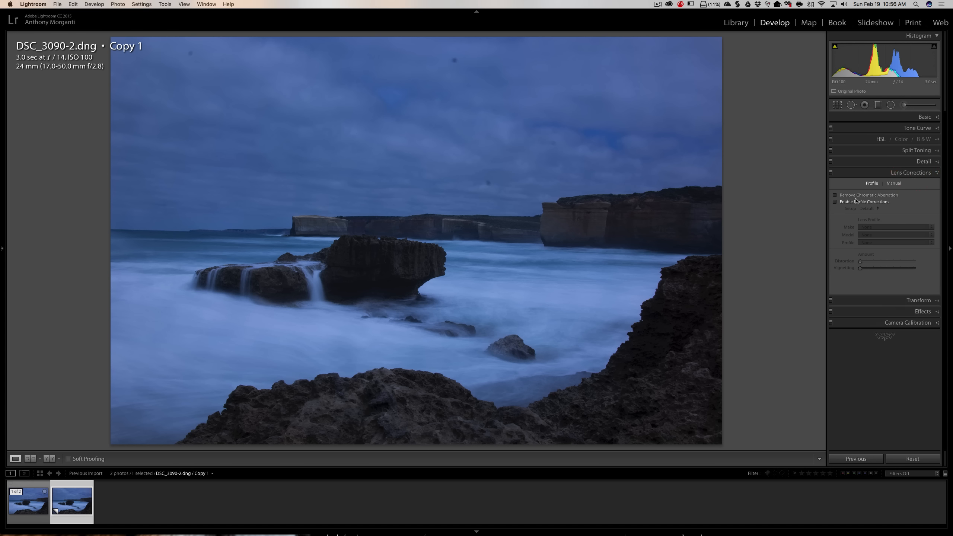
{"action": "left_click", "coordinate": [835, 195]}
{"action": "left_click", "coordinate": [835, 201]}
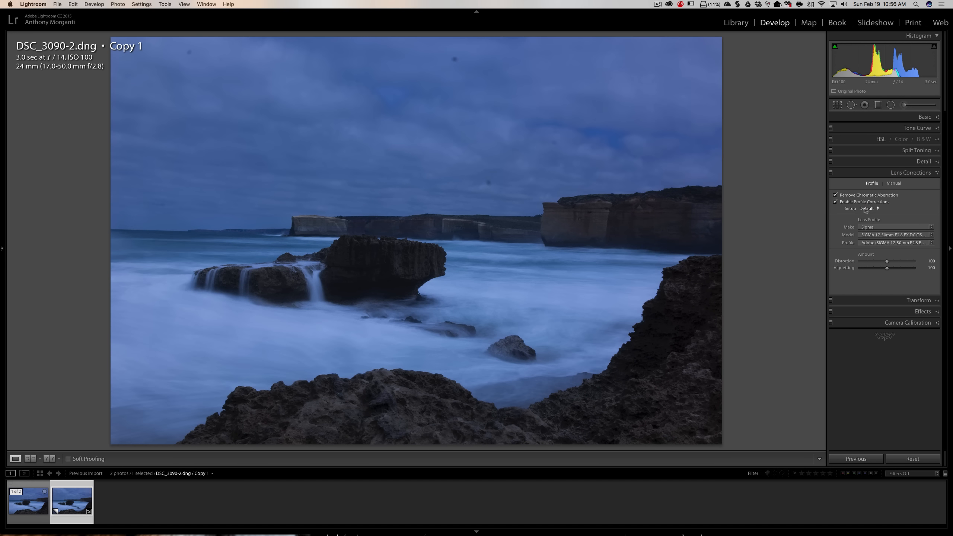
{"action": "left_click", "coordinate": [836, 195]}
{"action": "left_click", "coordinate": [835, 202]}
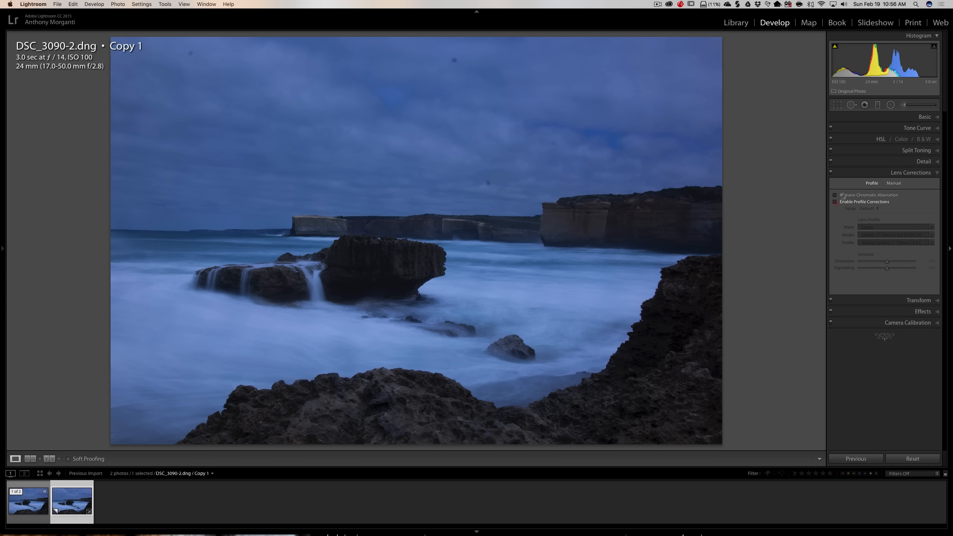
{"action": "left_click", "coordinate": [863, 173]}
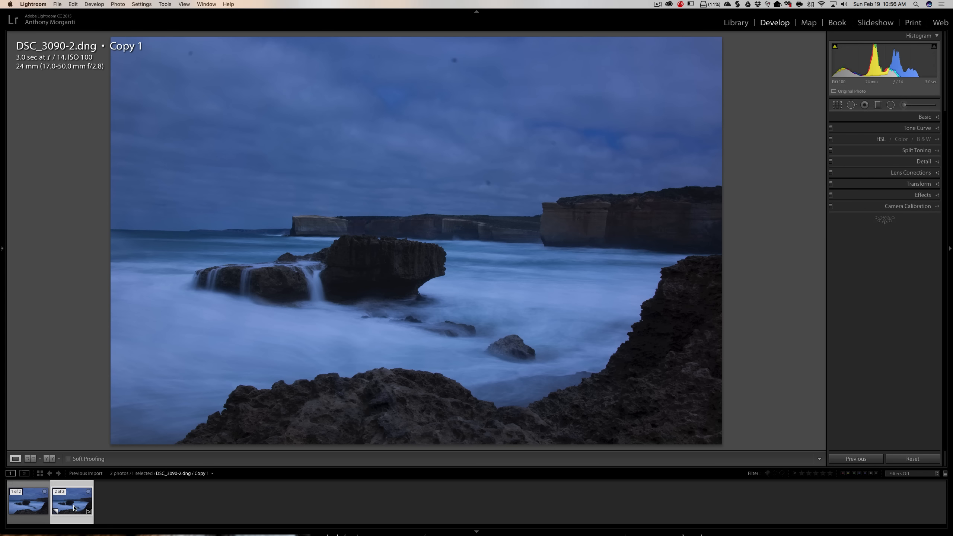
Select the photo's virtual copy and enable Remove Chromatic Aberration and profile corrections for its lens
{"action": "left_click", "coordinate": [30, 503]}
{"action": "left_click", "coordinate": [68, 507]}
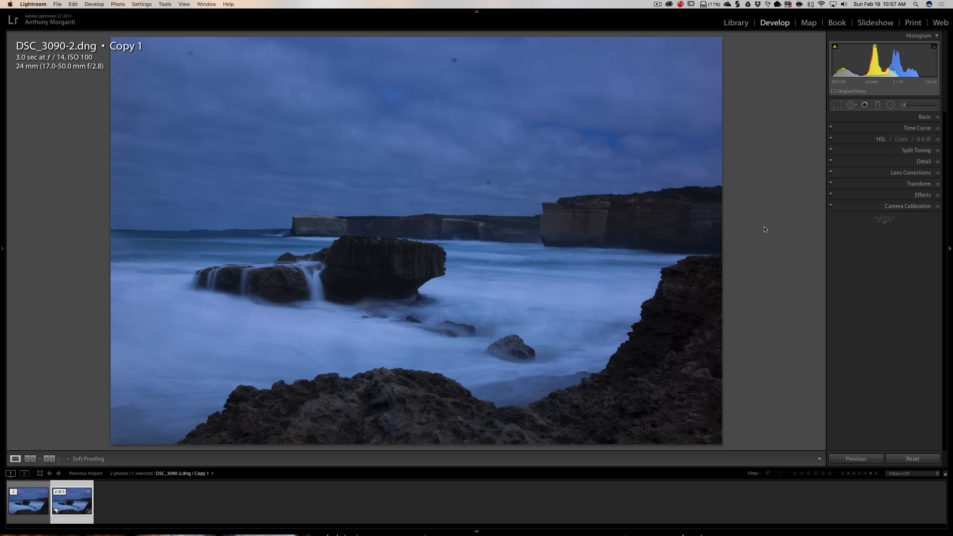
{"action": "left_click", "coordinate": [909, 173]}
{"action": "left_click", "coordinate": [838, 203]}
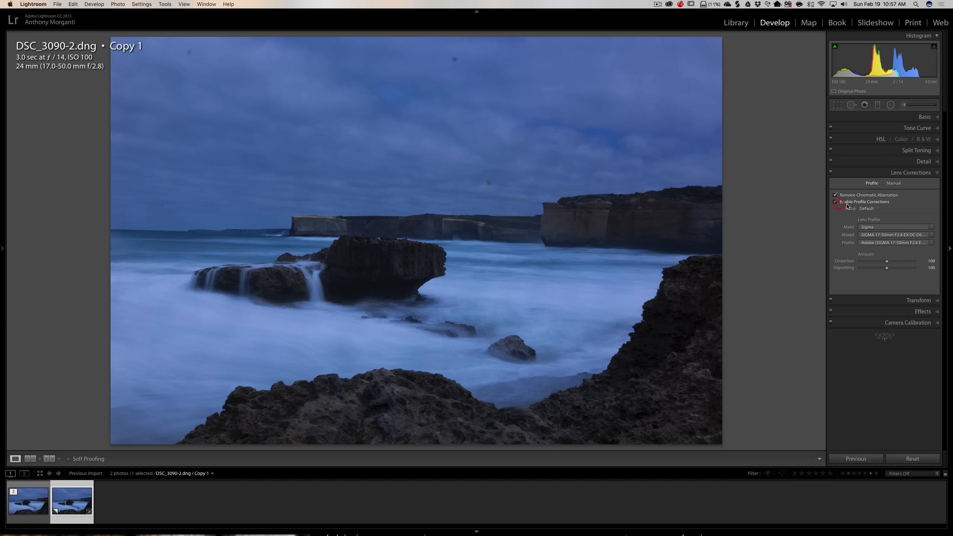
{"action": "left_click", "coordinate": [890, 173]}
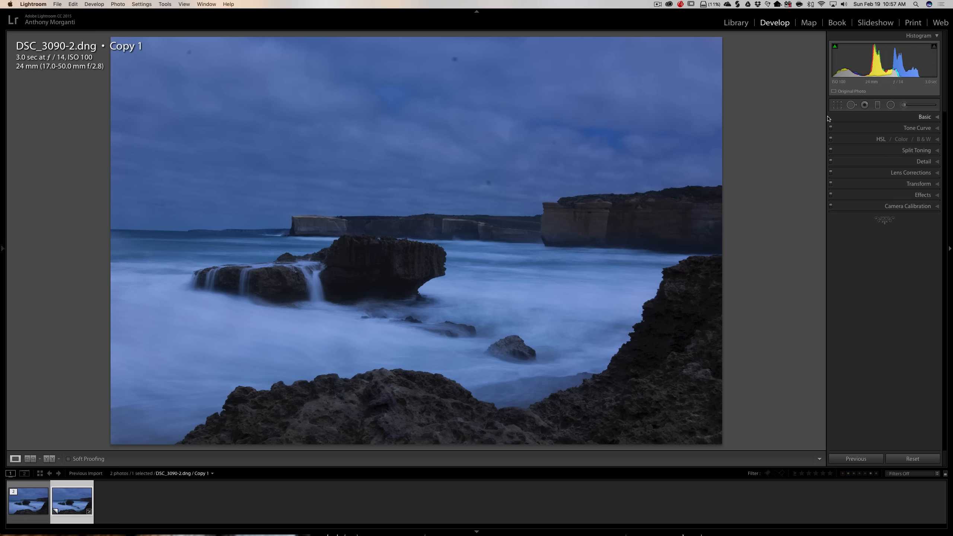
Examine the photo for sensor dust with the Spot Removal tool's Visualize Spots view
{"action": "left_click", "coordinate": [852, 105]}
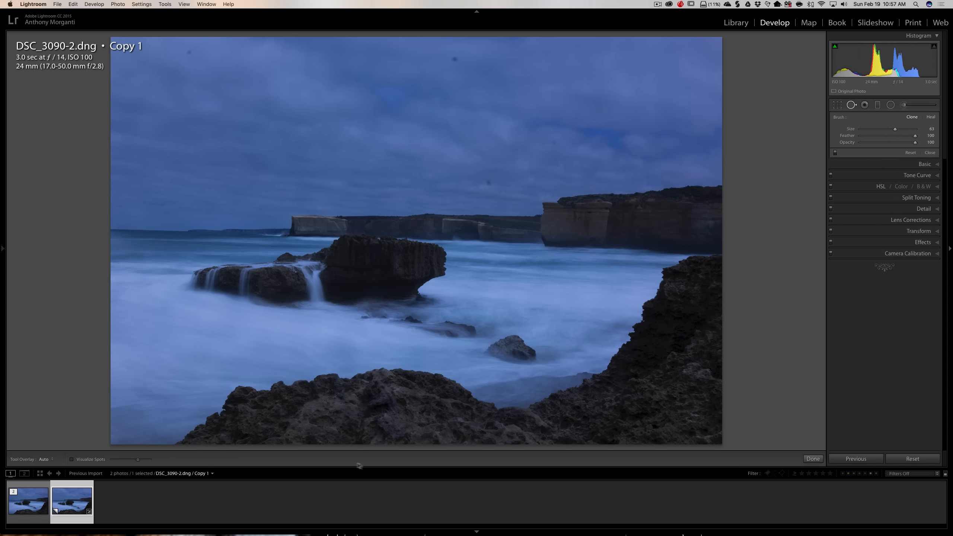
{"action": "key", "text": "t"}
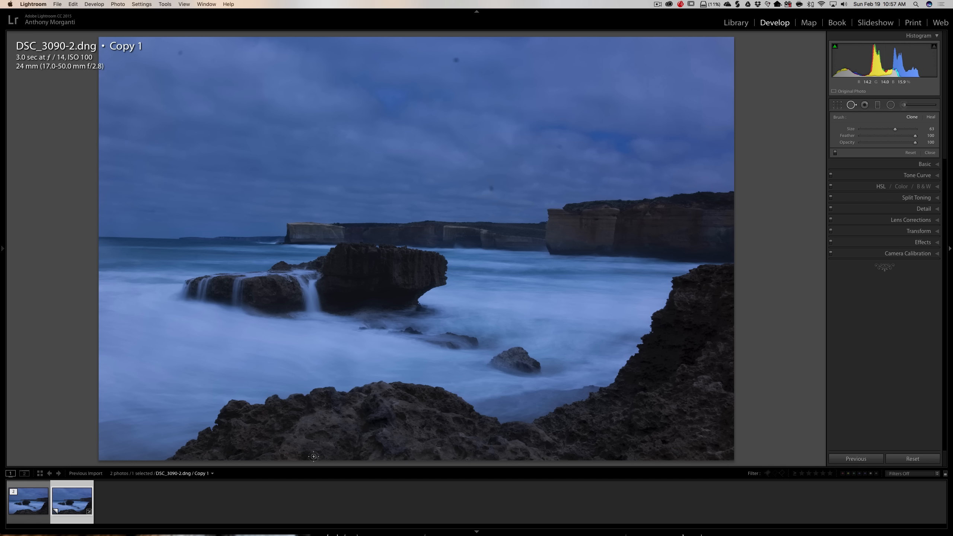
{"action": "key", "text": "t"}
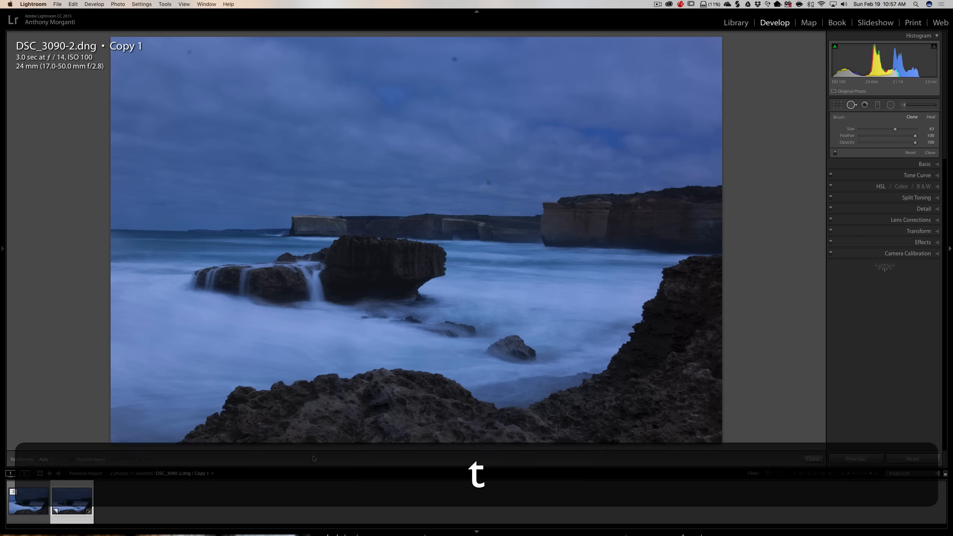
{"action": "left_click", "coordinate": [71, 460]}
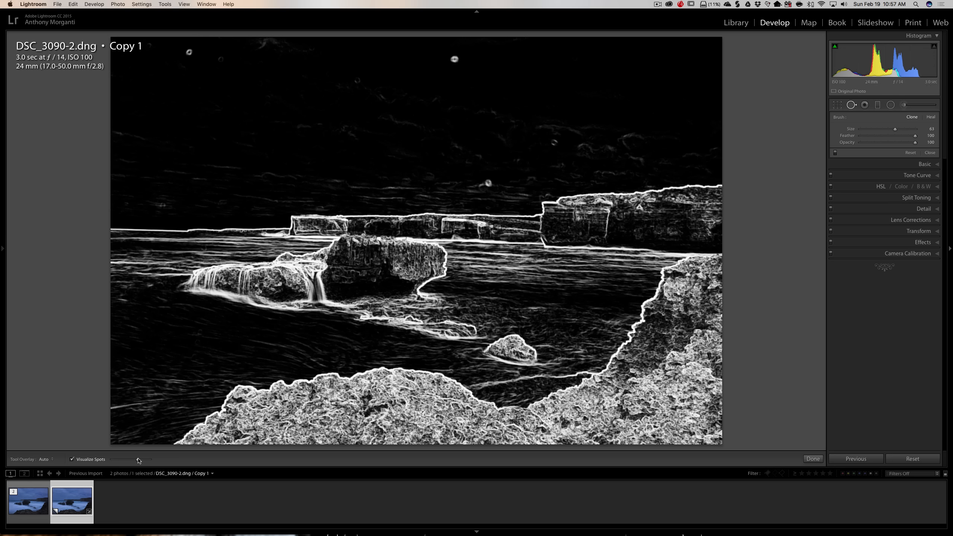
{"action": "mouse_move", "coordinate": [138, 460]}
{"action": "left_mouse_down"}
{"action": "mouse_move", "coordinate": [148, 462]}
{"action": "mouse_move", "coordinate": [138, 462]}
{"action": "left_mouse_up"}
{"action": "left_click", "coordinate": [72, 459]}
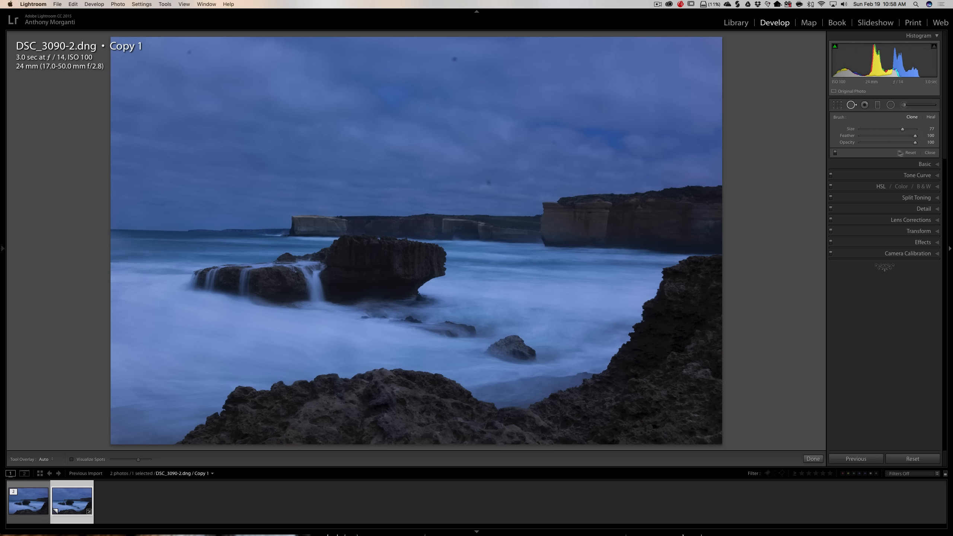
Clone out the most noticeable dust spots in the sky using spot removal at a size of about 77
{"action": "left_click", "coordinate": [454, 59]}
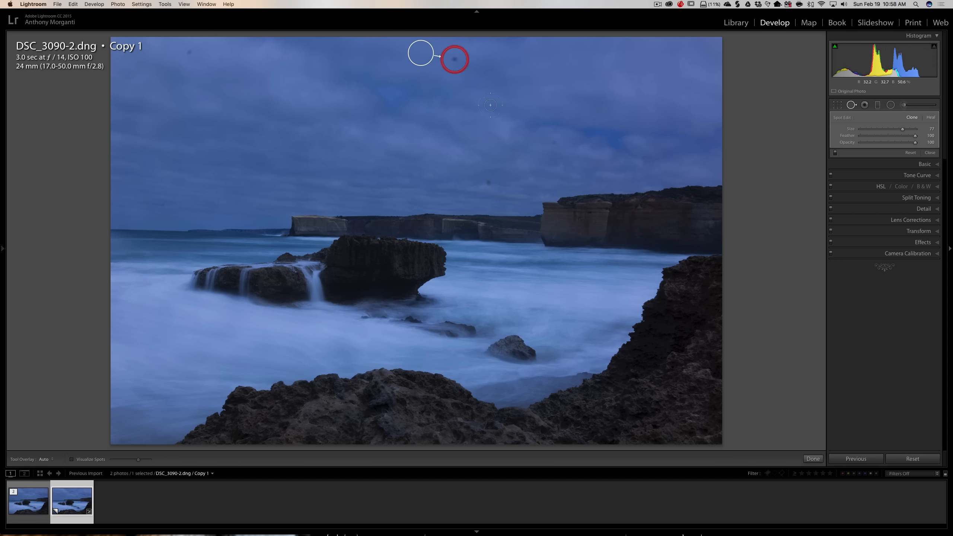
{"action": "left_click", "coordinate": [489, 183]}
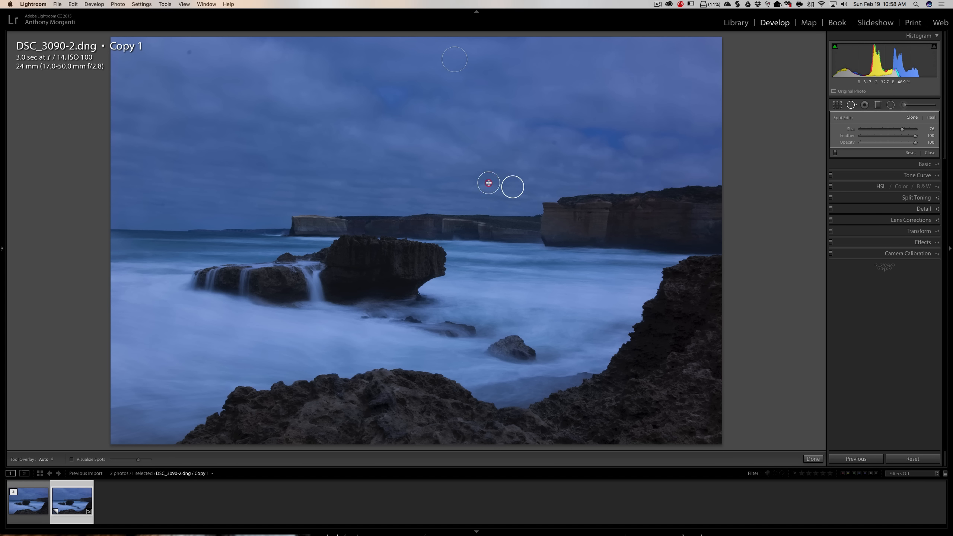
{"action": "left_click", "coordinate": [554, 142]}
{"action": "left_click", "coordinate": [189, 52]}
{"action": "left_click", "coordinate": [557, 141]}
Set the spot removal overlay to Never and clone out the remaining faint dust spots in the upper sky
{"action": "left_click", "coordinate": [45, 459]}
{"action": "left_click", "coordinate": [48, 474]}
{"action": "left_click", "coordinate": [357, 81]}
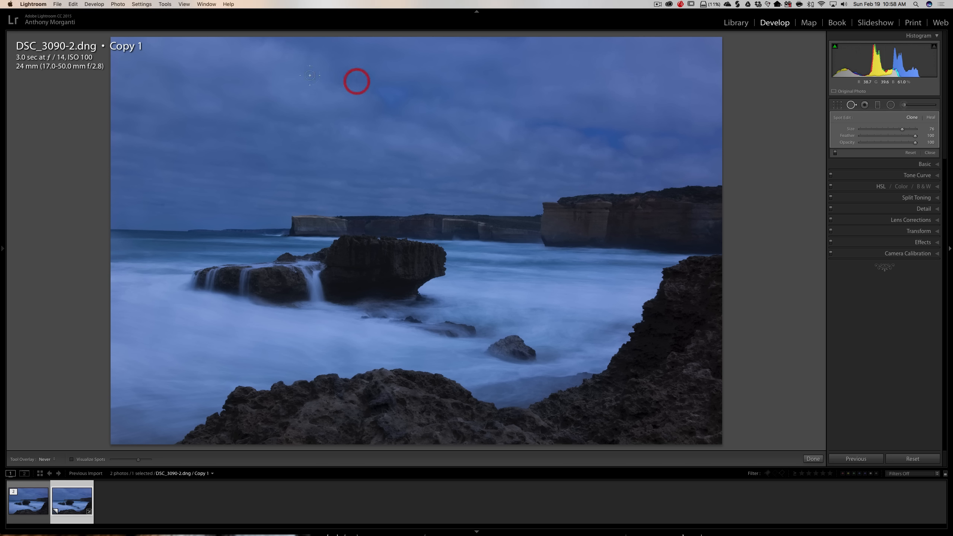
{"action": "left_click", "coordinate": [221, 59]}
{"action": "left_click", "coordinate": [556, 130]}
{"action": "left_click", "coordinate": [46, 459]}
{"action": "left_click", "coordinate": [49, 444]}
{"action": "left_click", "coordinate": [850, 105]}
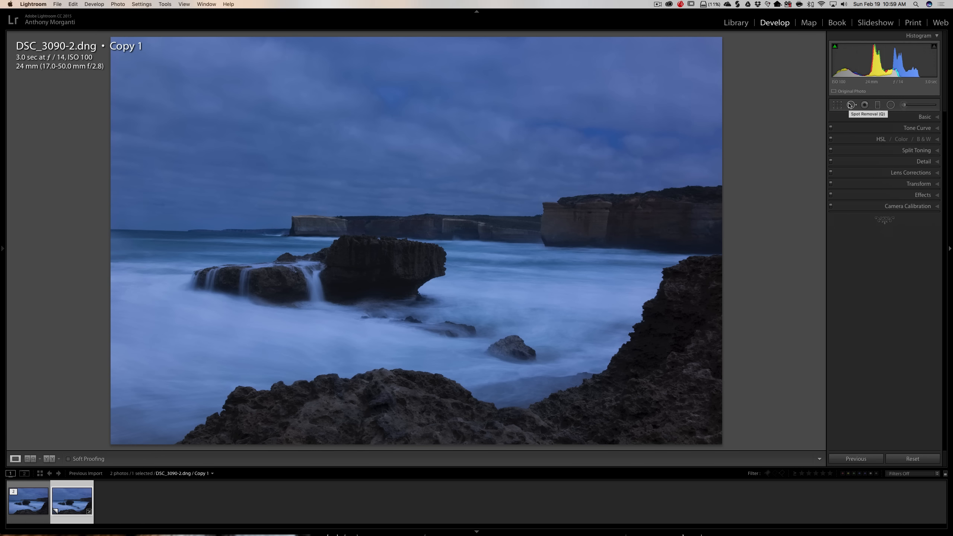
Compare white balance presets including Shade, Tungsten, Cloudy and Auto, and return to As Shot
{"action": "left_click", "coordinate": [923, 117]}
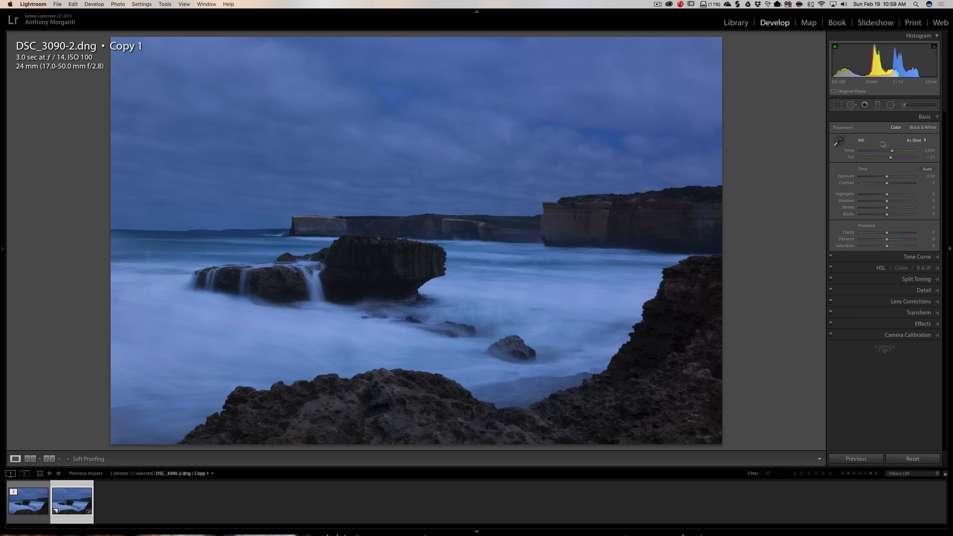
{"action": "left_click", "coordinate": [919, 141]}
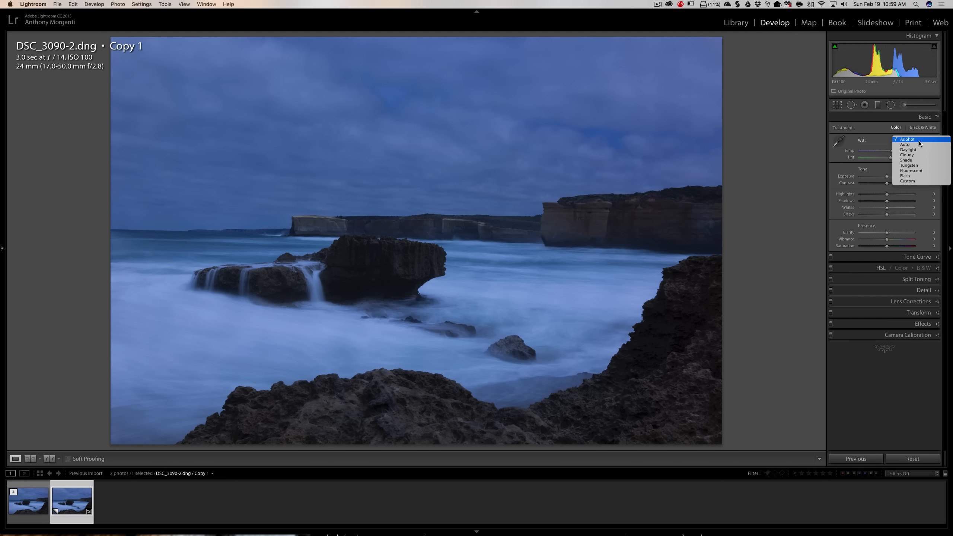
{"action": "left_click", "coordinate": [917, 162]}
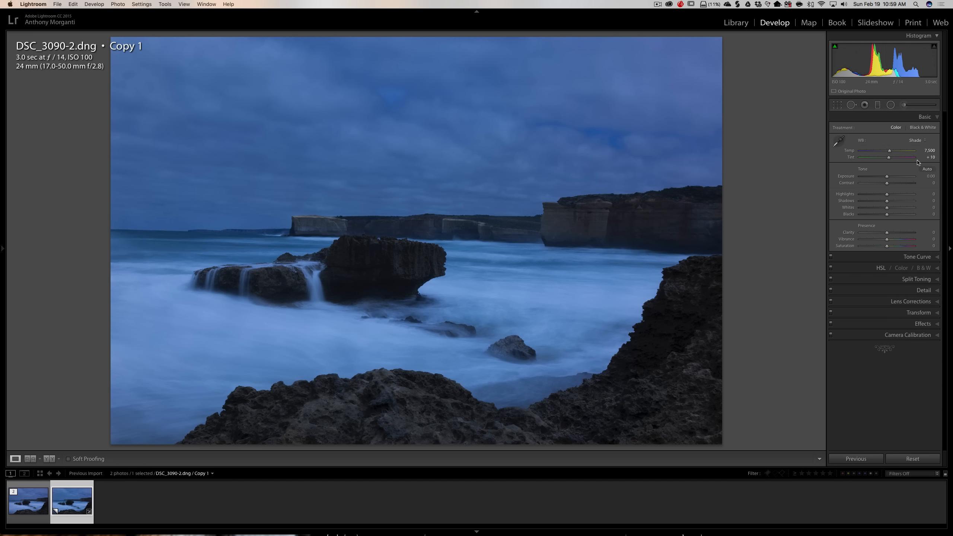
{"action": "left_click", "coordinate": [919, 140]}
{"action": "left_click", "coordinate": [920, 149]}
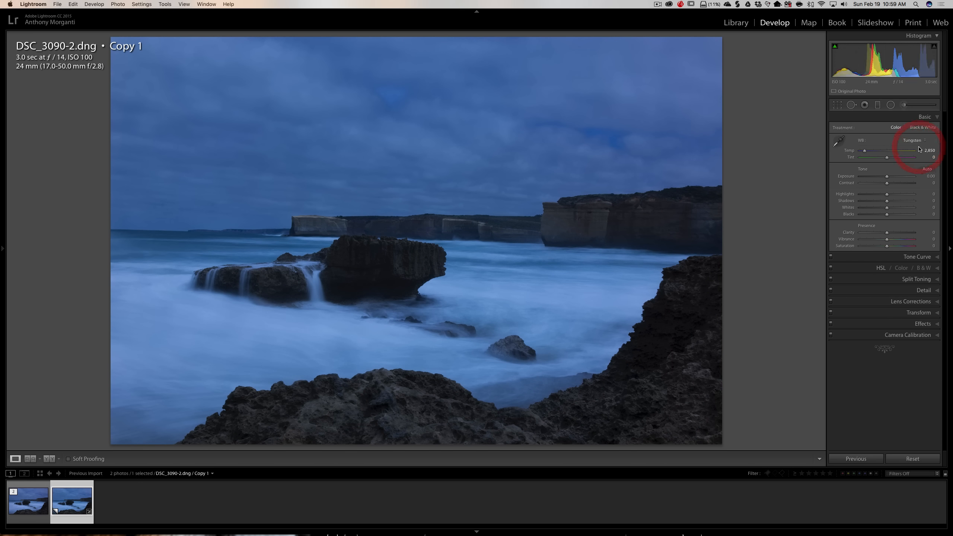
{"action": "left_click", "coordinate": [919, 142]}
{"action": "left_click", "coordinate": [919, 133]}
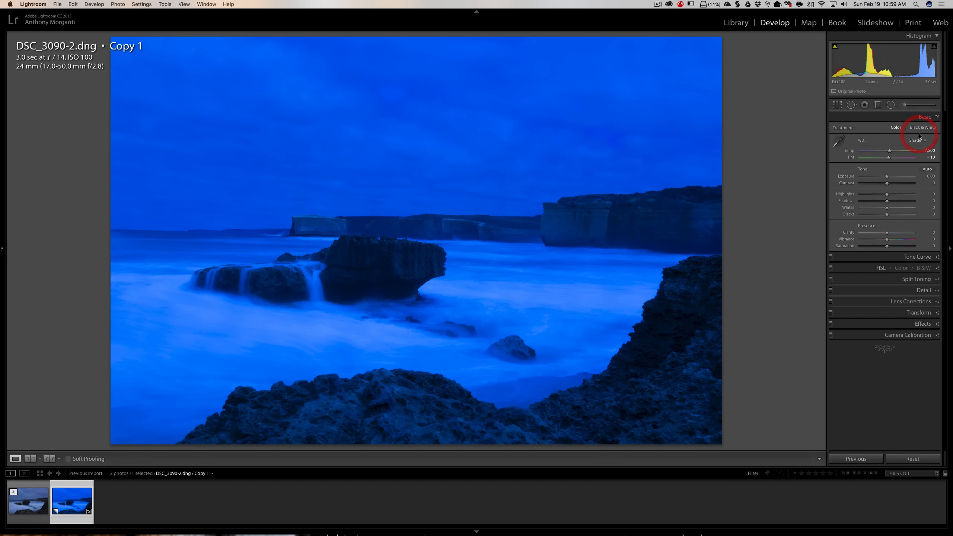
{"action": "left_click", "coordinate": [919, 139]}
{"action": "left_click", "coordinate": [918, 138]}
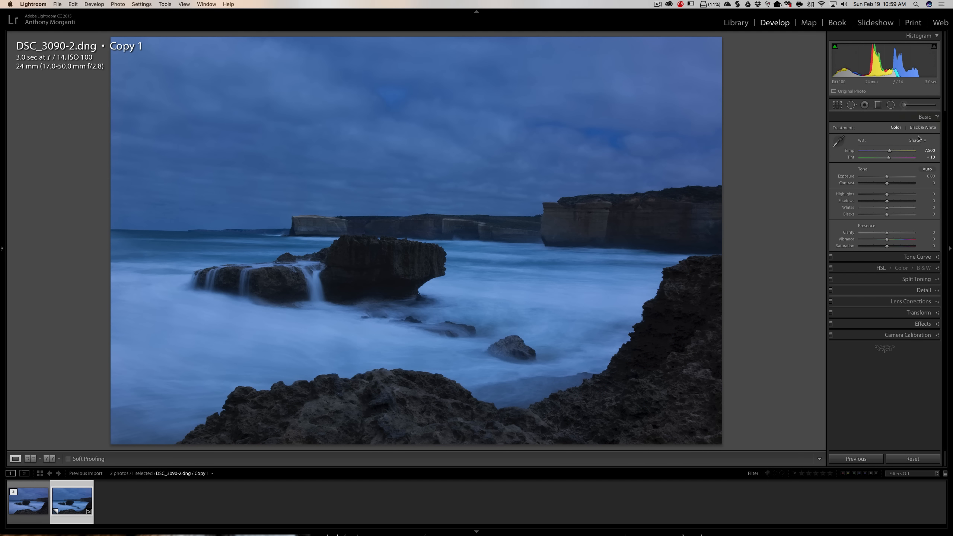
{"action": "left_click", "coordinate": [919, 139]}
{"action": "left_click", "coordinate": [919, 134]}
{"action": "left_click", "coordinate": [918, 138]}
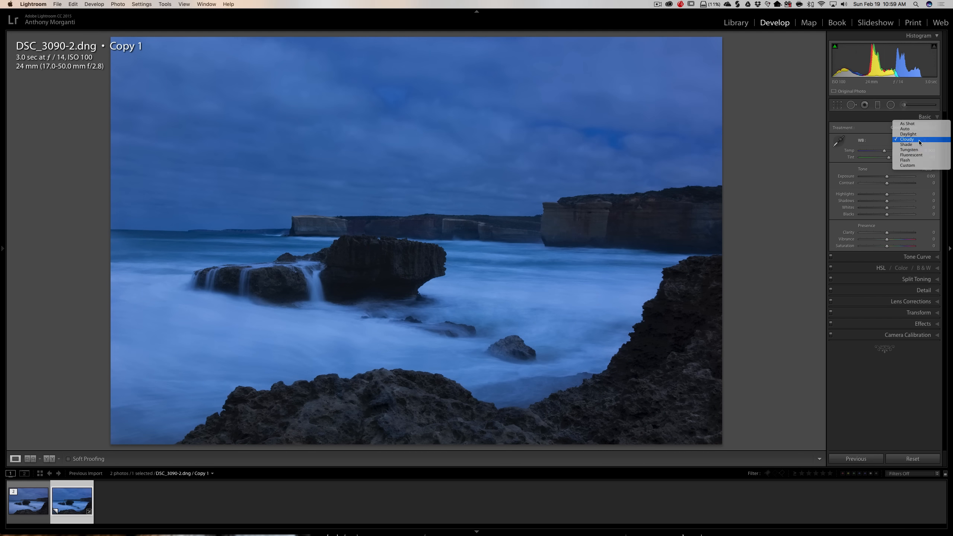
{"action": "left_click", "coordinate": [916, 131]}
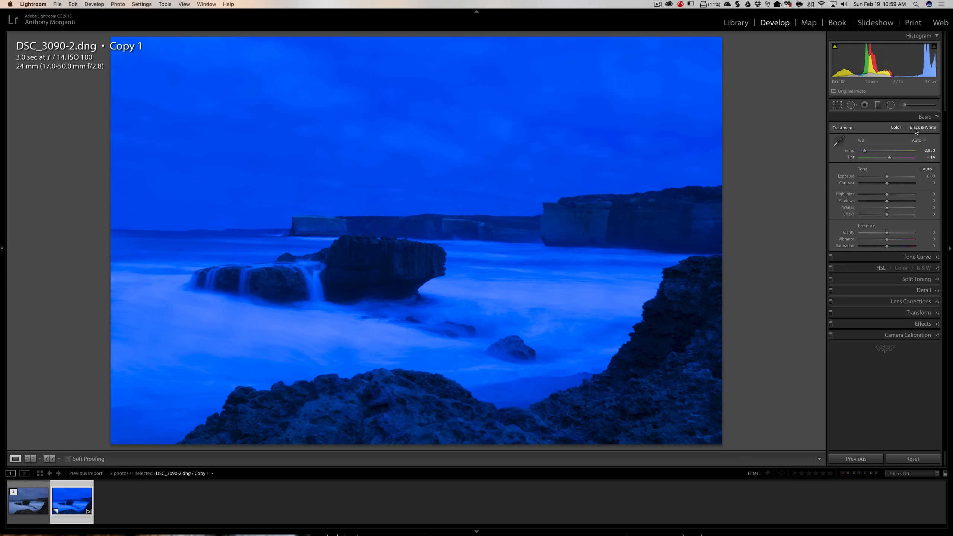
{"action": "left_click", "coordinate": [916, 140]}
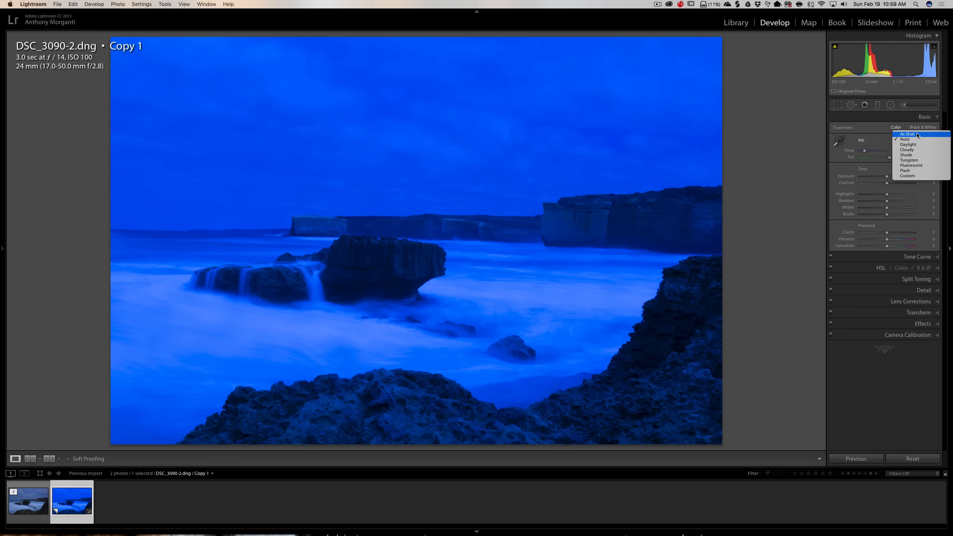
{"action": "left_click", "coordinate": [917, 134]}
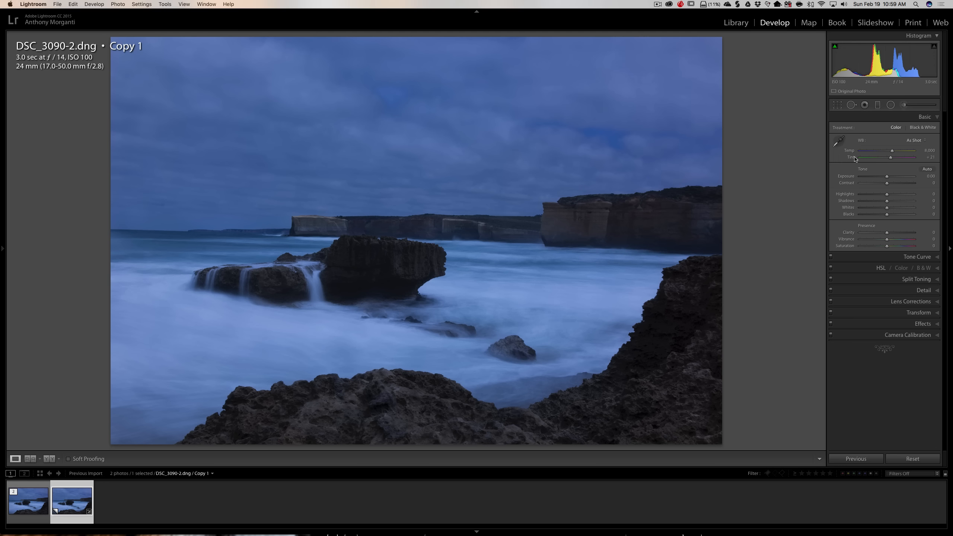
Correct the white balance by sampling the misty water right of the large central rock as the target neutral
{"action": "left_click", "coordinate": [839, 142]}
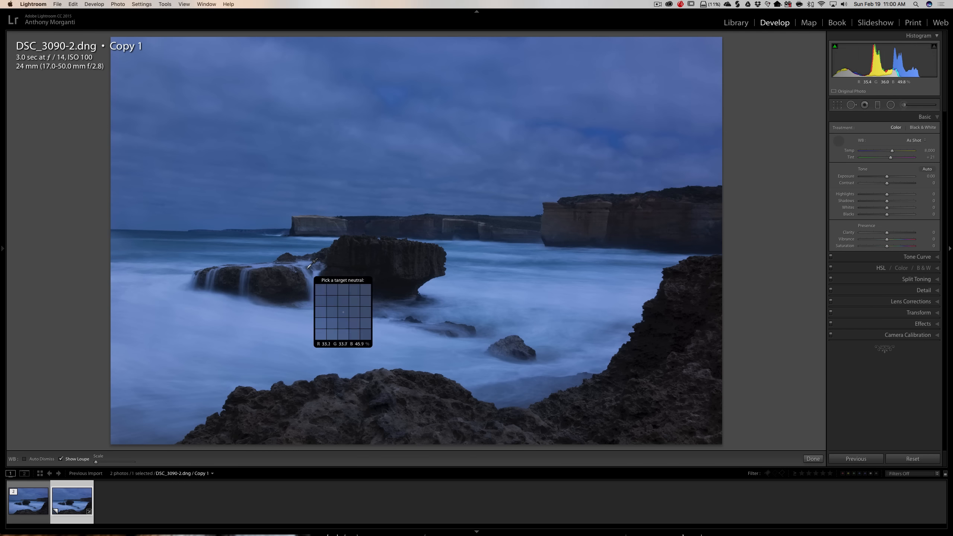
{"action": "left_click", "coordinate": [508, 286]}
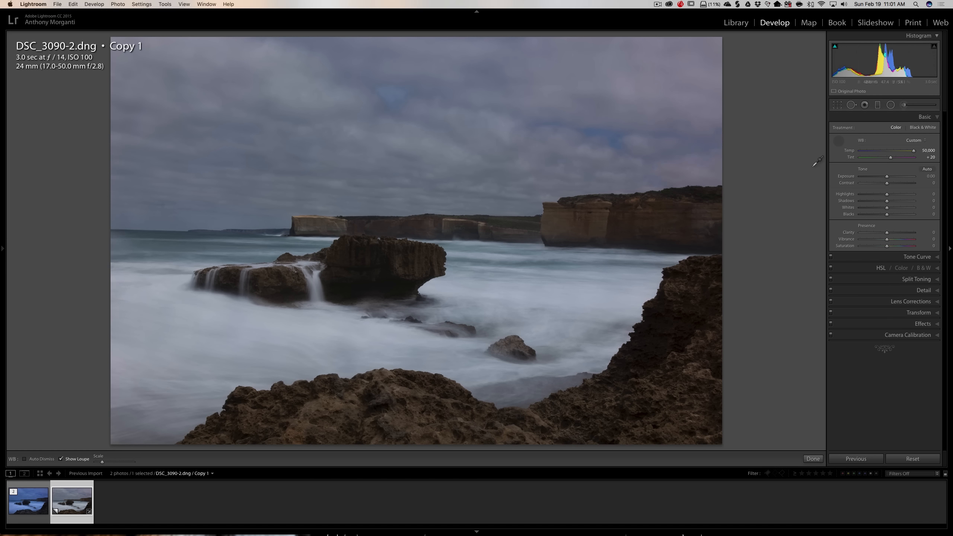
{"action": "left_click", "coordinate": [839, 141]}
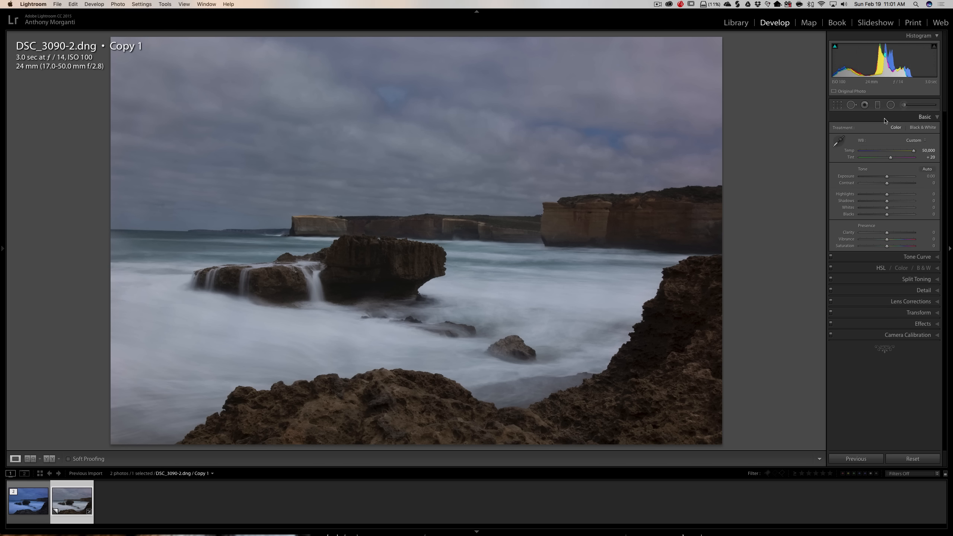
{"action": "left_click", "coordinate": [920, 118]}
Add a graduated filter with only Exposure at -4.00, drawn outward from the photo's lower-right corner so it covers the whole image
{"action": "left_click", "coordinate": [877, 105]}
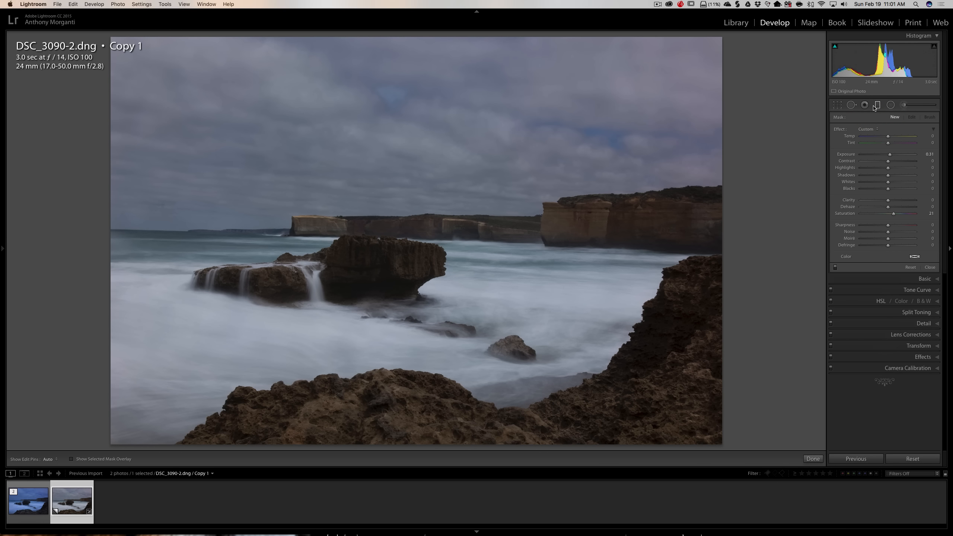
{"action": "double_click", "coordinate": [839, 130]}
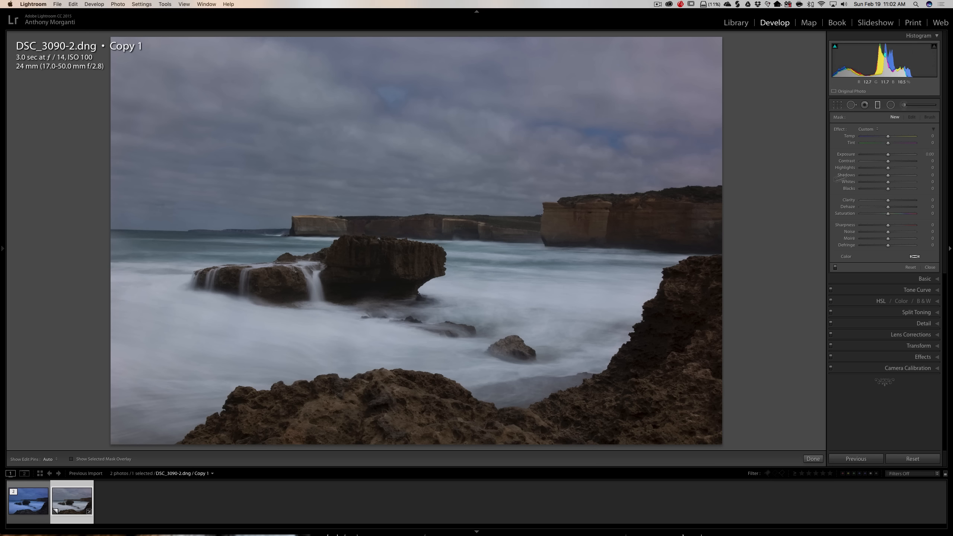
{"action": "left_click_drag", "start_coordinate": [888, 154], "coordinate": [851, 156]}
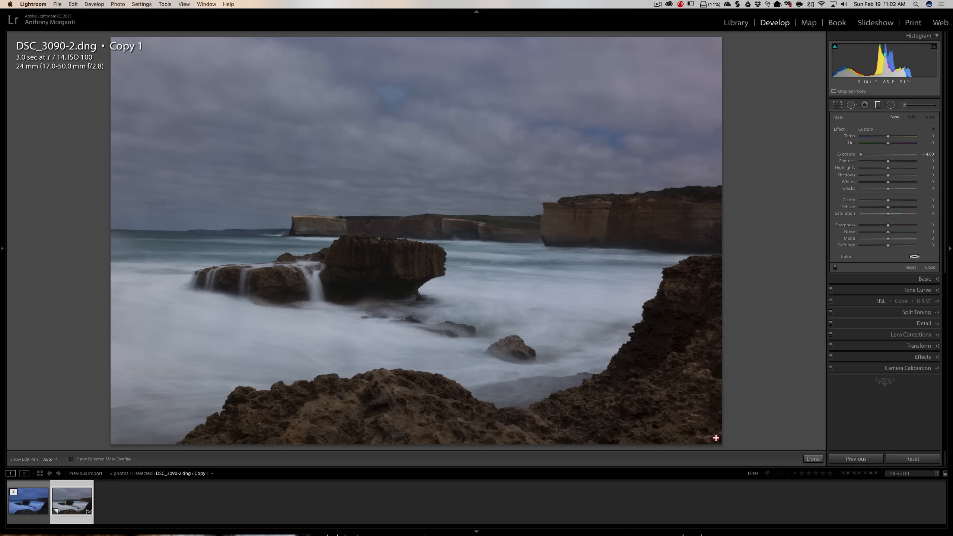
{"action": "left_click_drag", "start_coordinate": [716, 438], "coordinate": [827, 525]}
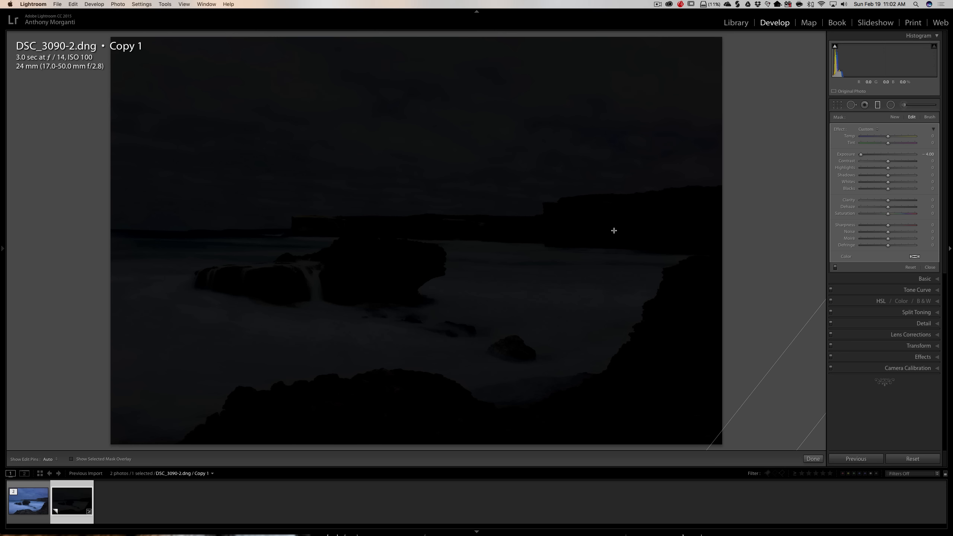
Reset the graduated filter's Exposure to 0 and raise its Temp to about 97
{"action": "double_click", "coordinate": [846, 154]}
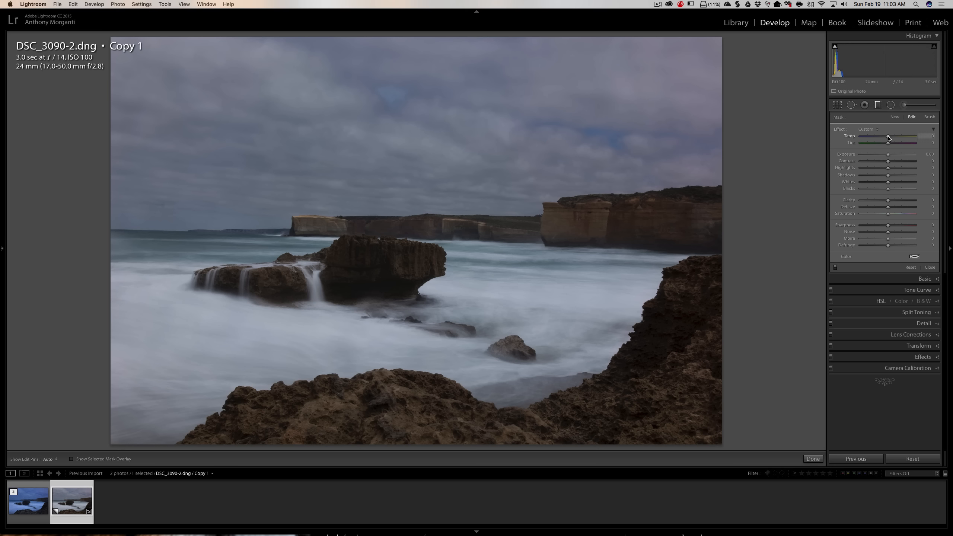
{"action": "mouse_move", "coordinate": [889, 136]}
{"action": "left_mouse_down"}
{"action": "mouse_move", "coordinate": [926, 138]}
{"action": "mouse_move", "coordinate": [870, 139]}
{"action": "left_mouse_up"}
{"action": "left_click_drag", "start_coordinate": [952, 140], "coordinate": [915, 139]}
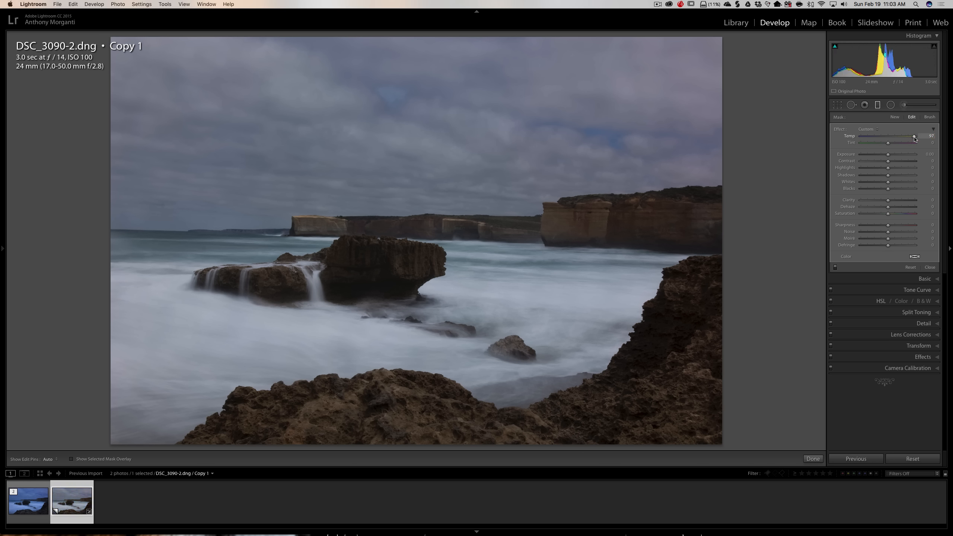
Delete the graduated filter covering the whole image, reset the tool's Exposure to 0 and close the filter
{"action": "left_click_drag", "start_coordinate": [914, 139], "coordinate": [919, 139]}
{"action": "key", "text": "Delete"}
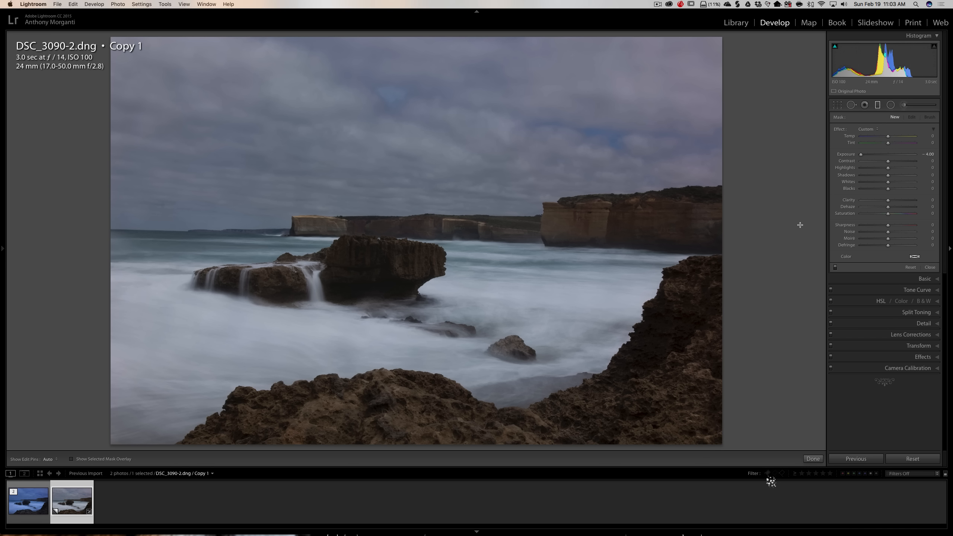
{"action": "double_click", "coordinate": [846, 154]}
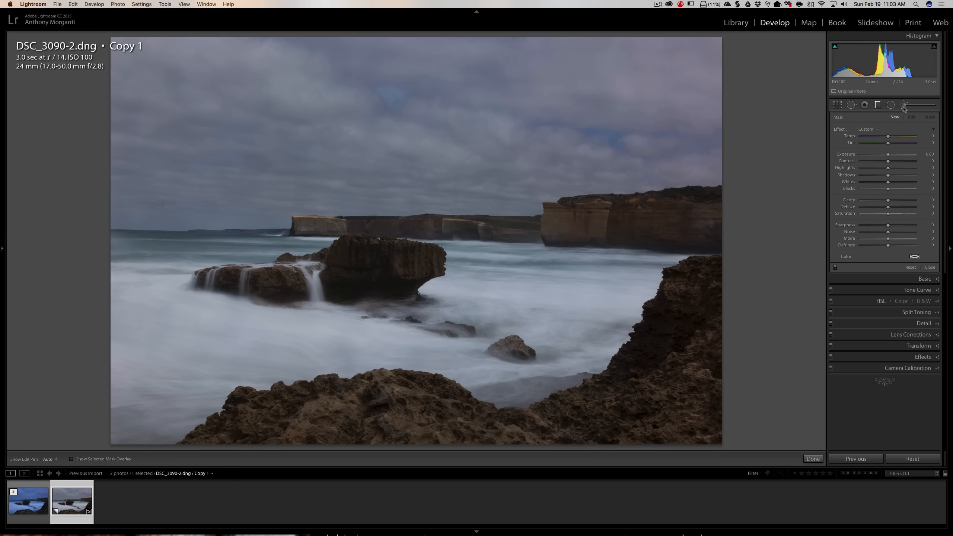
{"action": "left_click", "coordinate": [877, 105]}
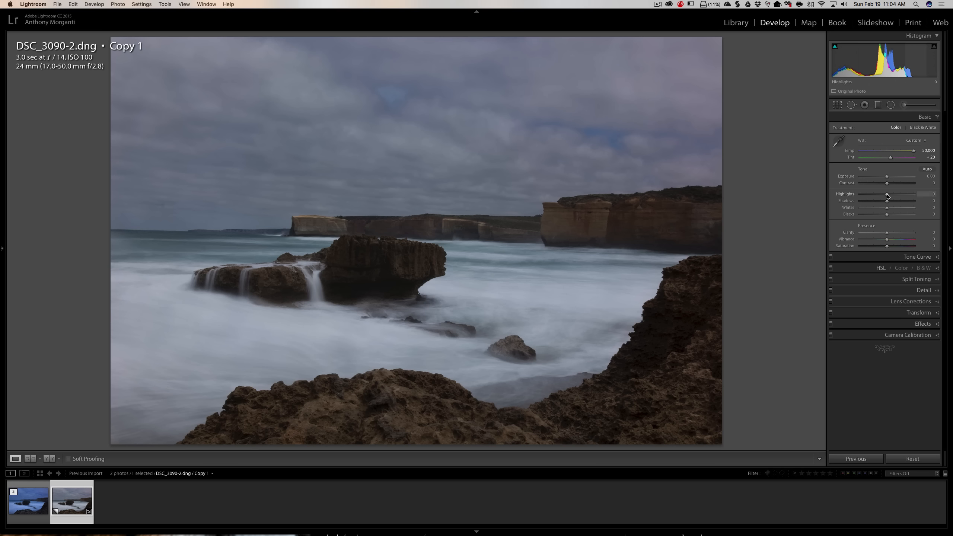
Try lowering the photo's Highlights to judge the effect on water and clouds, and reset them to 0
{"action": "mouse_move", "coordinate": [887, 195]}
{"action": "left_mouse_down"}
{"action": "mouse_move", "coordinate": [871, 197]}
{"action": "mouse_move", "coordinate": [887, 195]}
{"action": "left_mouse_up"}
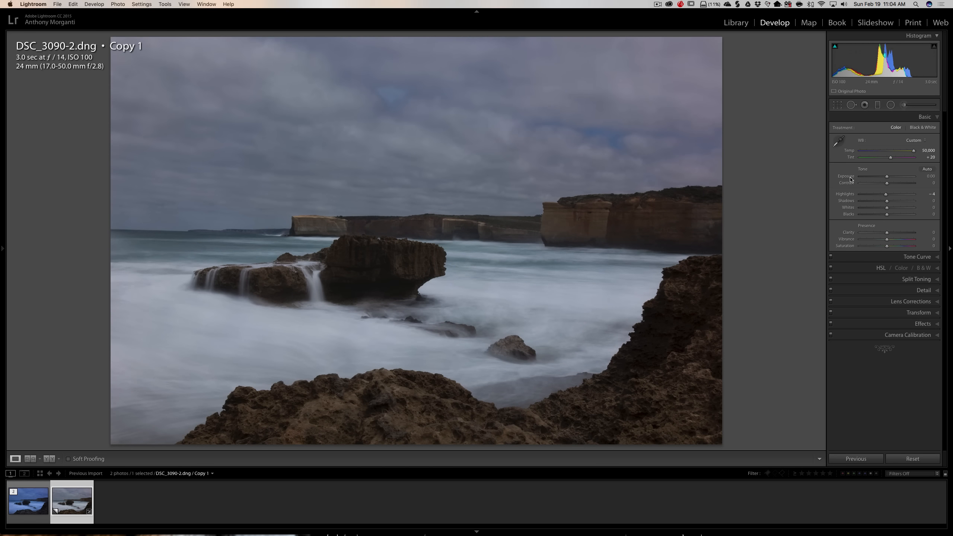
{"action": "double_click", "coordinate": [849, 194]}
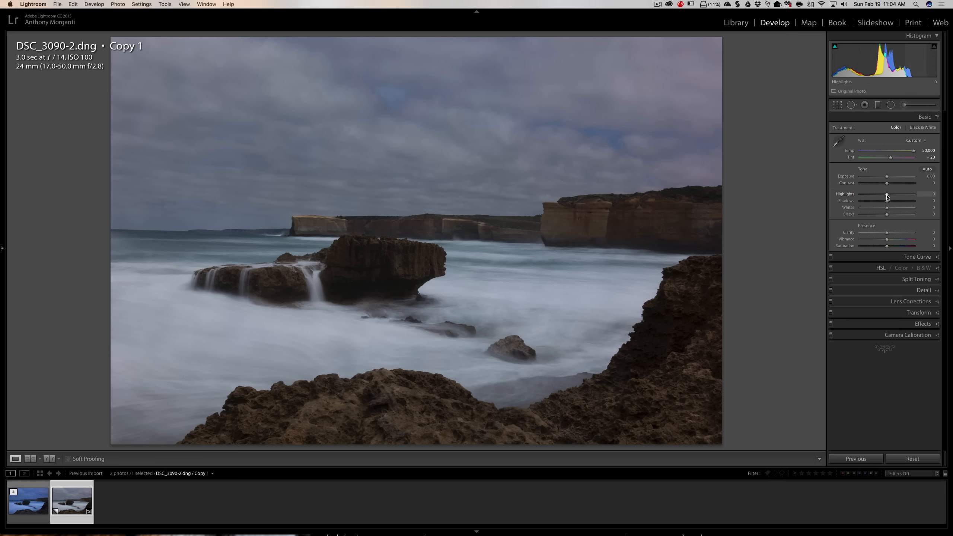
{"action": "left_click_drag", "start_coordinate": [887, 195], "coordinate": [864, 196]}
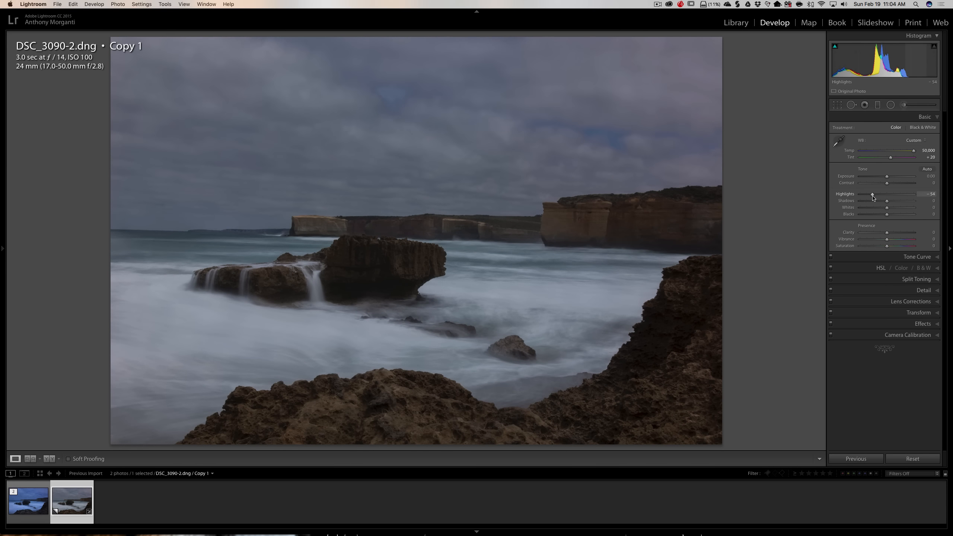
{"action": "double_click", "coordinate": [863, 194]}
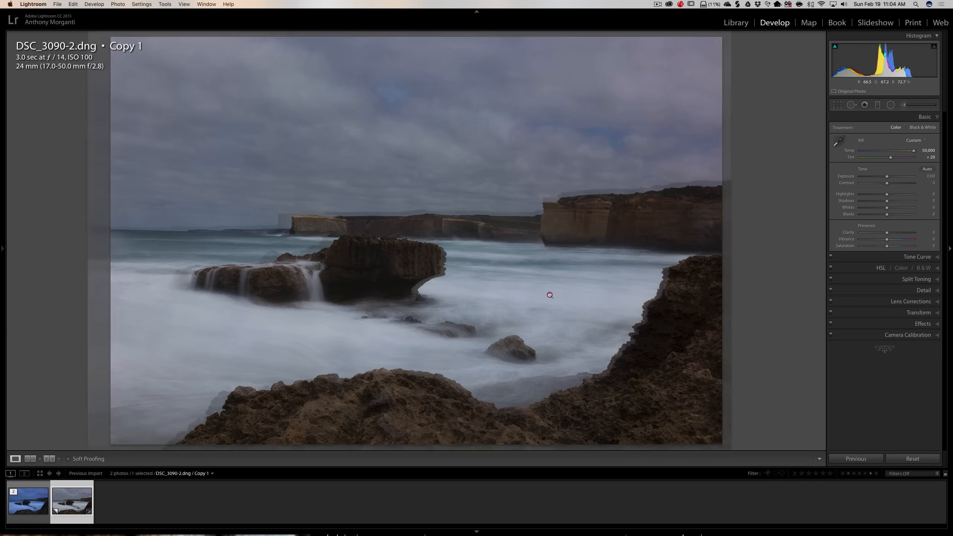
Set Highlights to -78, judging the effect on a close-up of the misty water, and Shadows to +100
{"action": "left_click", "coordinate": [549, 294]}
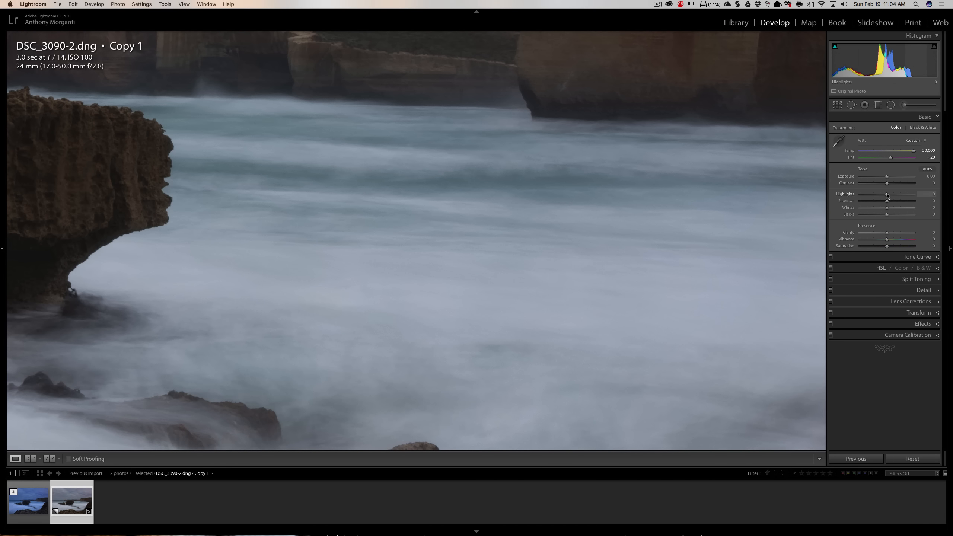
{"action": "left_click_drag", "start_coordinate": [887, 194], "coordinate": [868, 197]}
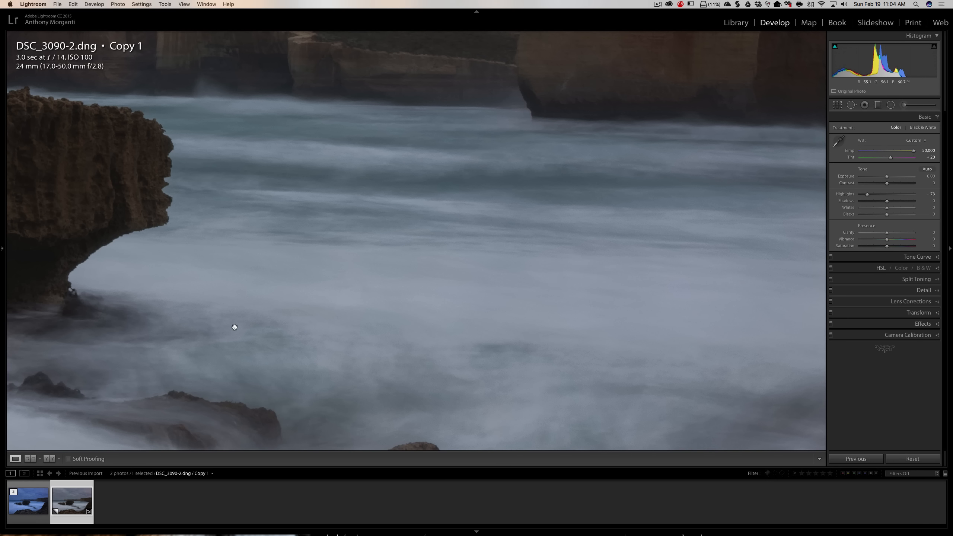
{"action": "left_click", "coordinate": [845, 194]}
{"action": "left_click", "coordinate": [491, 191]}
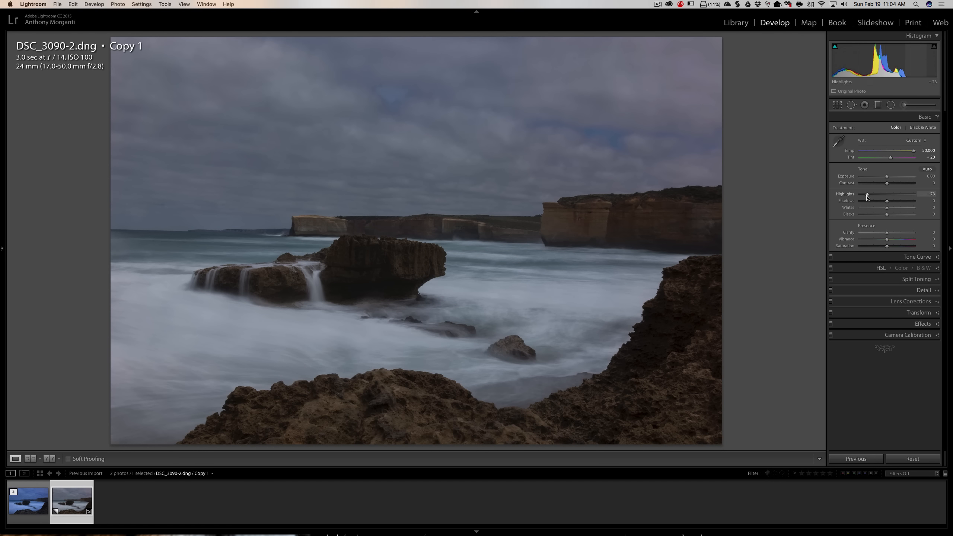
{"action": "left_click_drag", "start_coordinate": [868, 195], "coordinate": [865, 196]}
{"action": "left_click_drag", "start_coordinate": [887, 203], "coordinate": [914, 204]}
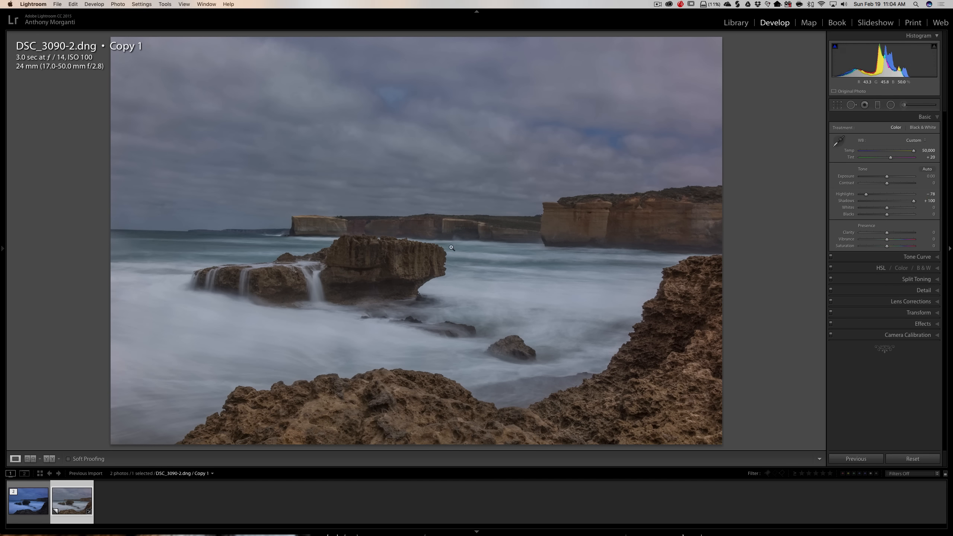
Try the Medium Contrast preset on the tone curve and return it to Linear
{"action": "left_click", "coordinate": [912, 258]}
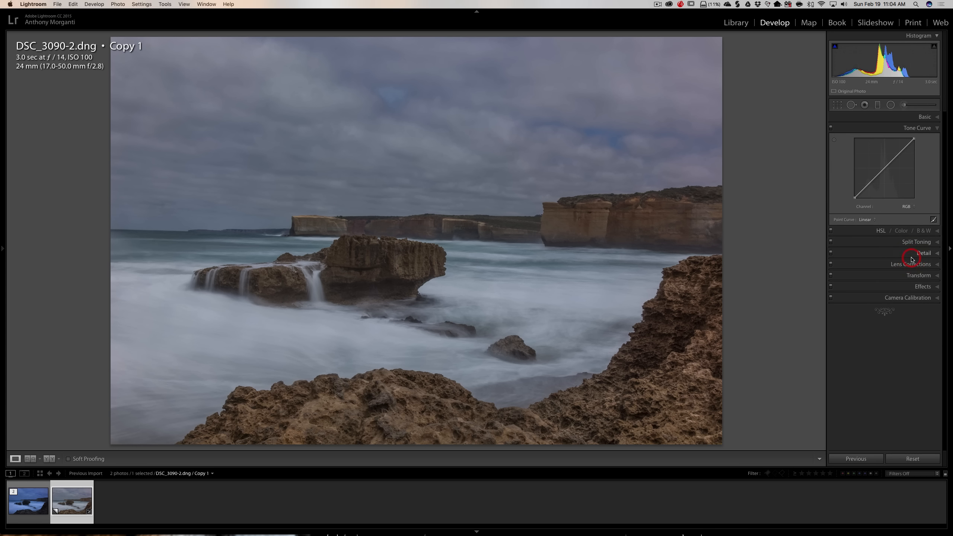
{"action": "left_click", "coordinate": [871, 221]}
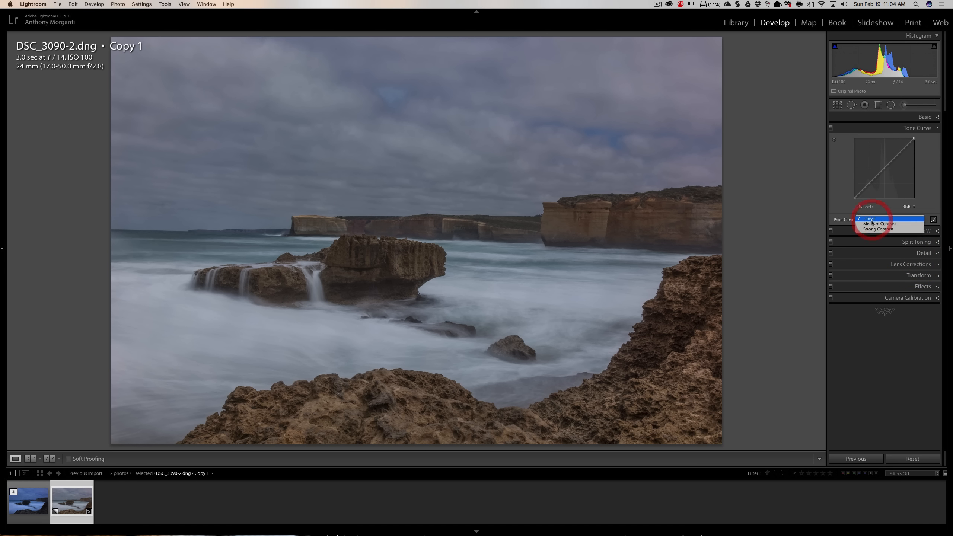
{"action": "left_click", "coordinate": [871, 224]}
{"action": "left_click", "coordinate": [871, 219]}
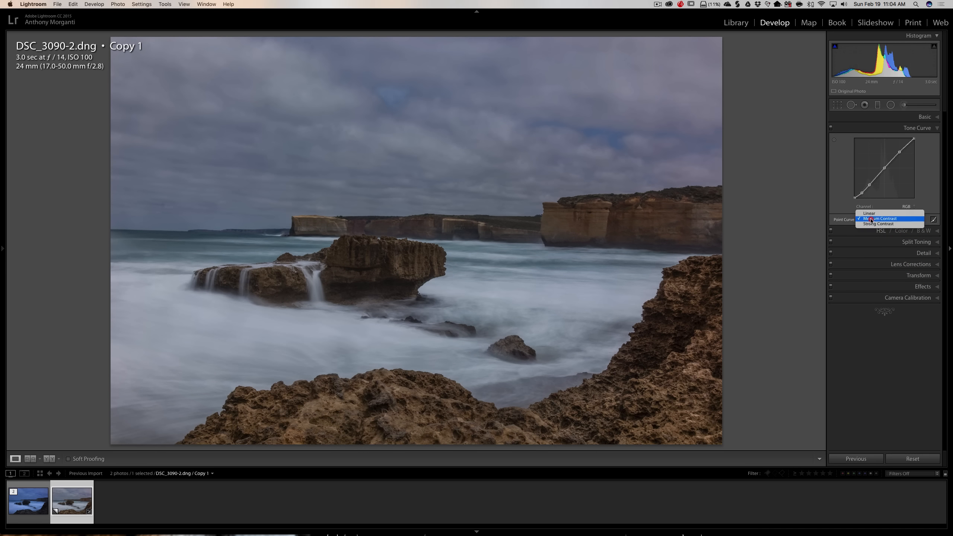
{"action": "left_click", "coordinate": [871, 212]}
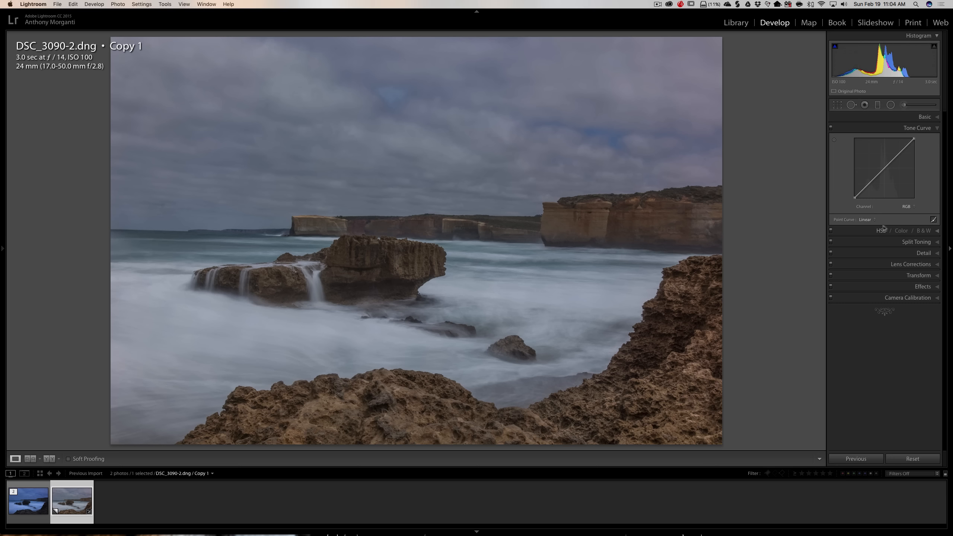
Compare Medium and Strong Contrast with the tone curve's region sliders shown, settle on Medium Contrast, and return to point curve editing
{"action": "left_click", "coordinate": [933, 221]}
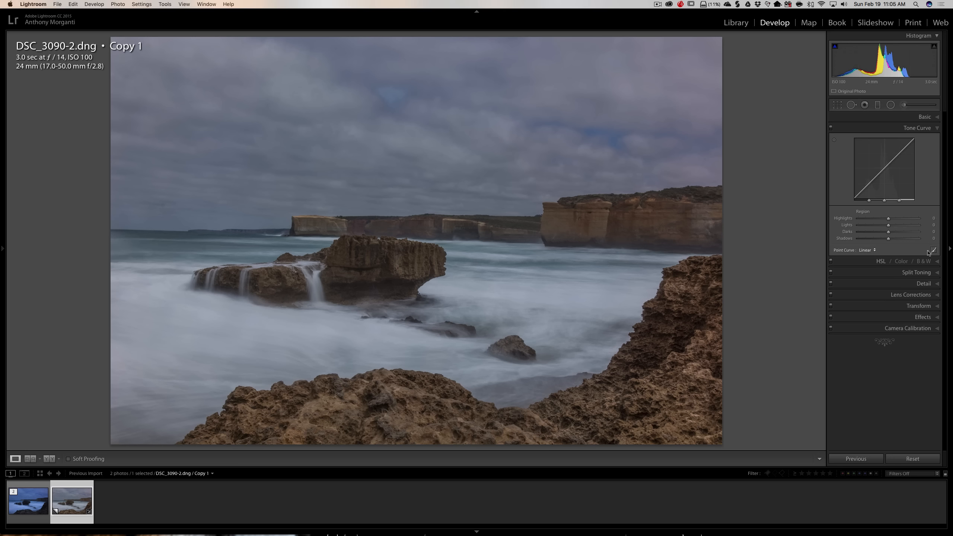
{"action": "left_click", "coordinate": [867, 251]}
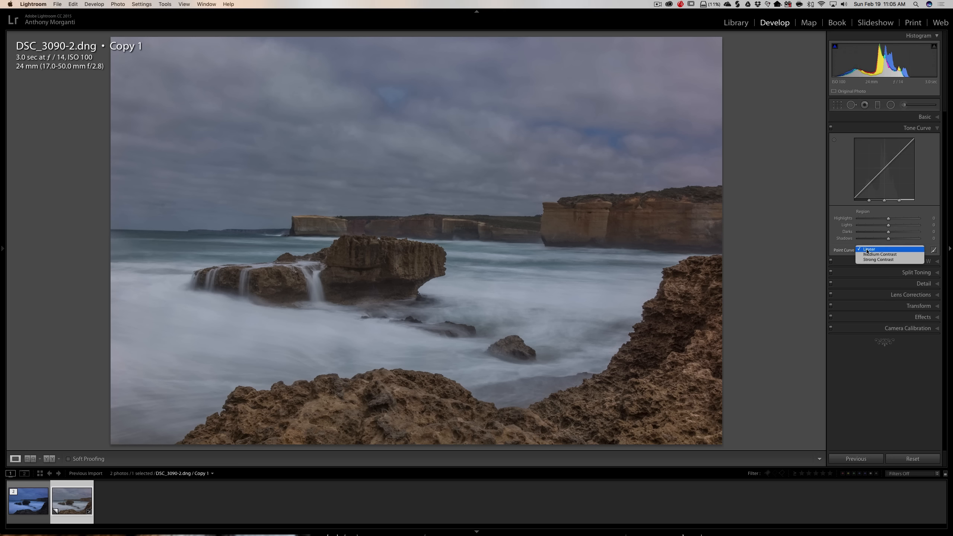
{"action": "left_click", "coordinate": [869, 255]}
{"action": "left_click", "coordinate": [870, 251]}
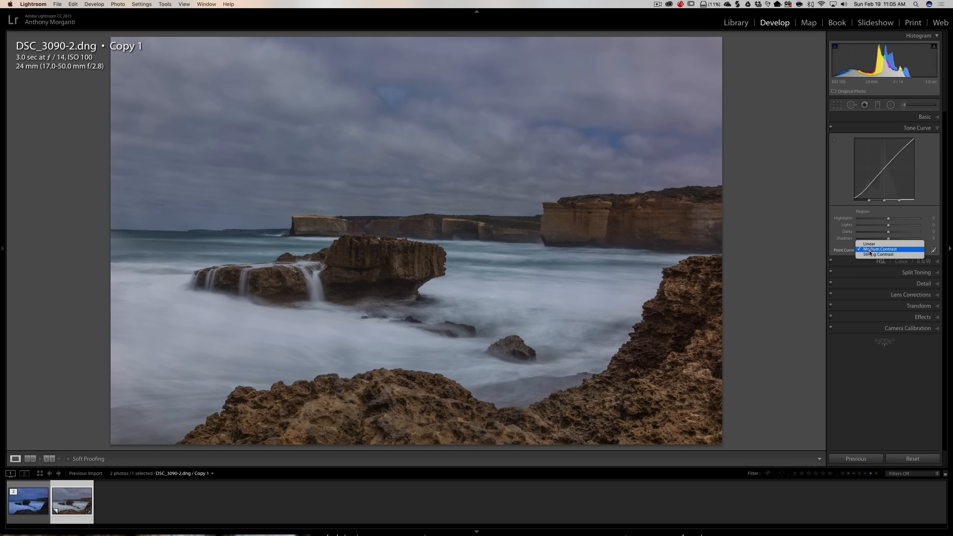
{"action": "left_click", "coordinate": [870, 255]}
{"action": "left_click", "coordinate": [870, 251]}
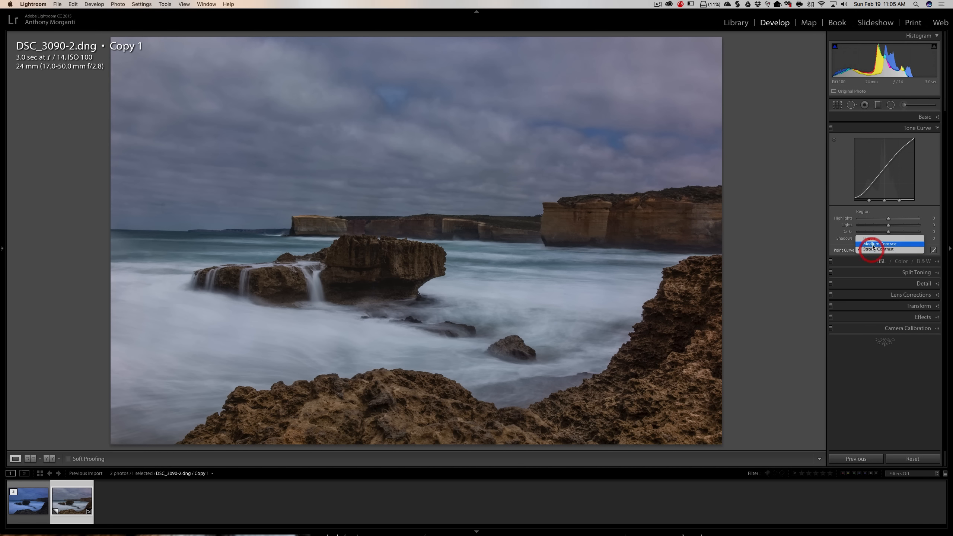
{"action": "left_click", "coordinate": [869, 243]}
{"action": "left_click", "coordinate": [934, 251]}
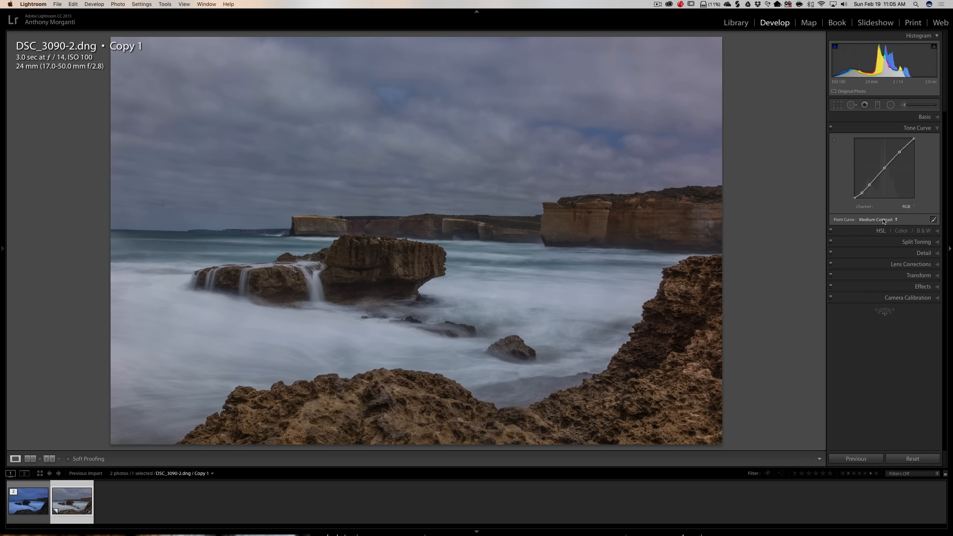
Try Strong Contrast in the point curve view and go back to Medium Contrast
{"action": "left_click", "coordinate": [883, 220]}
{"action": "left_click", "coordinate": [880, 223]}
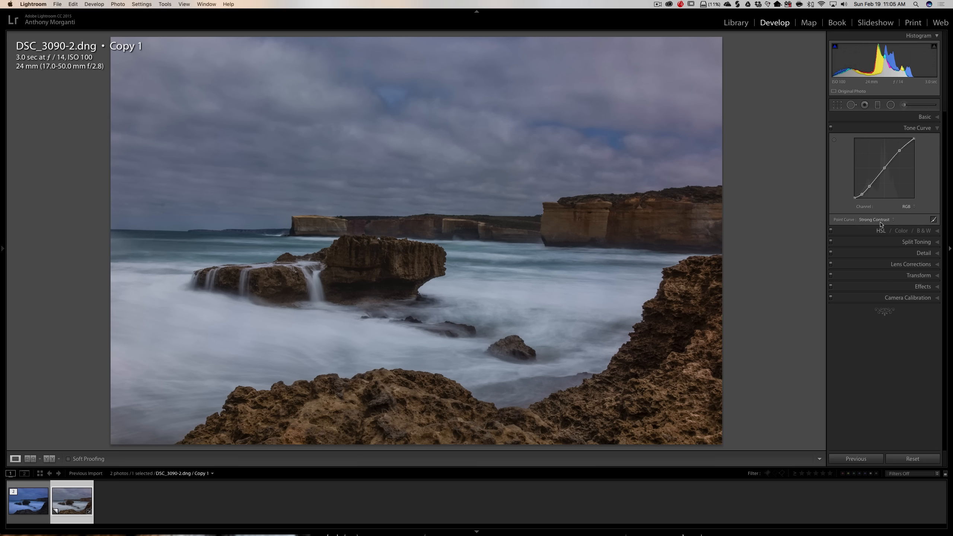
{"action": "left_click", "coordinate": [880, 220]}
{"action": "left_click", "coordinate": [880, 213]}
Try raising the overall Clarity in the Basic adjustments and reset it to 0
{"action": "left_click", "coordinate": [926, 117]}
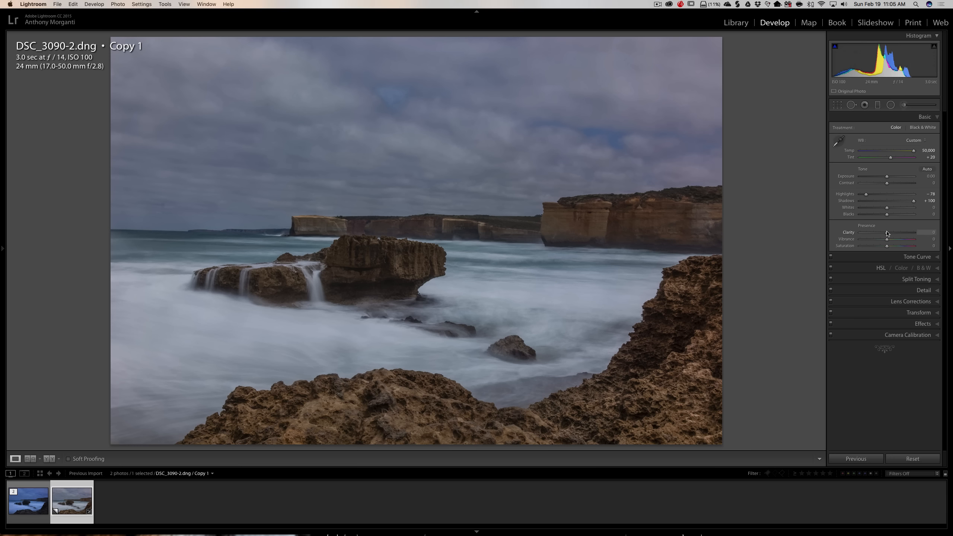
{"action": "left_click_drag", "start_coordinate": [887, 233], "coordinate": [900, 233]}
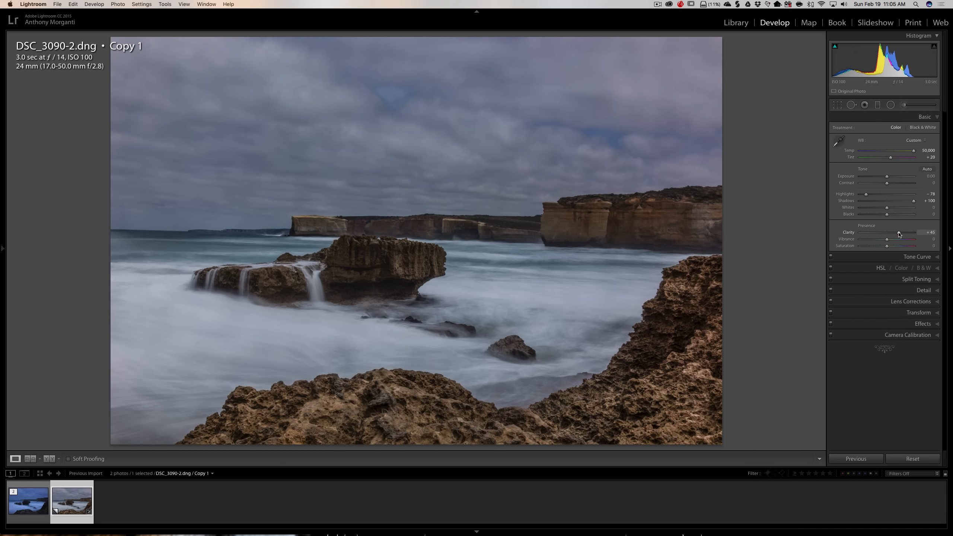
{"action": "double_click", "coordinate": [849, 232]}
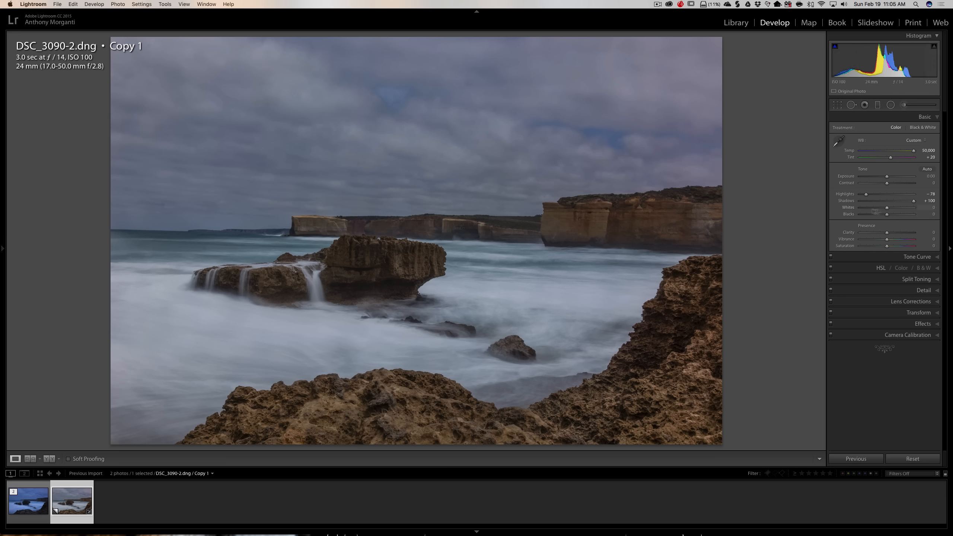
Set Whites and Blacks automatically to +71 and -18, and preview the highlight clipping mask for Whites
{"action": "double_click", "coordinate": [848, 209], "text": "shift"}
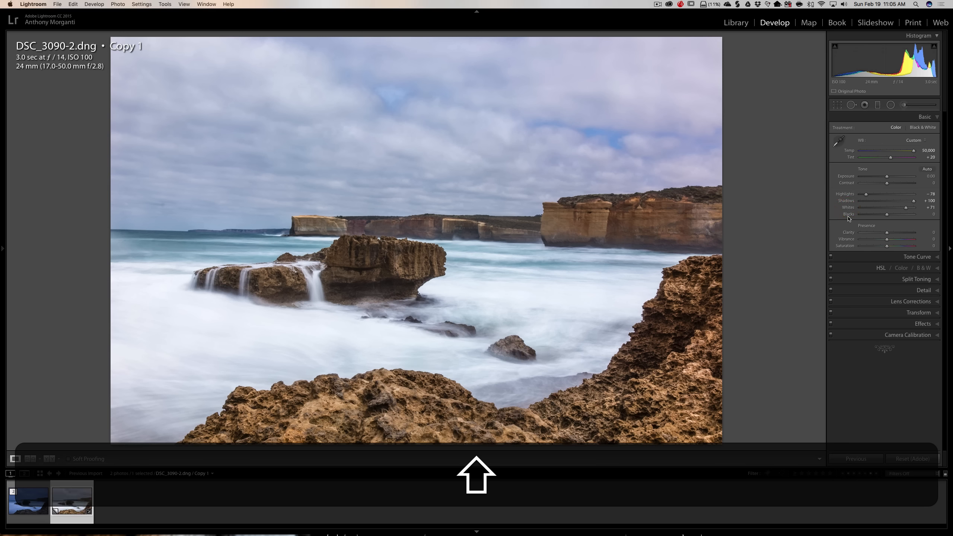
{"action": "double_click", "coordinate": [849, 214], "text": "shift"}
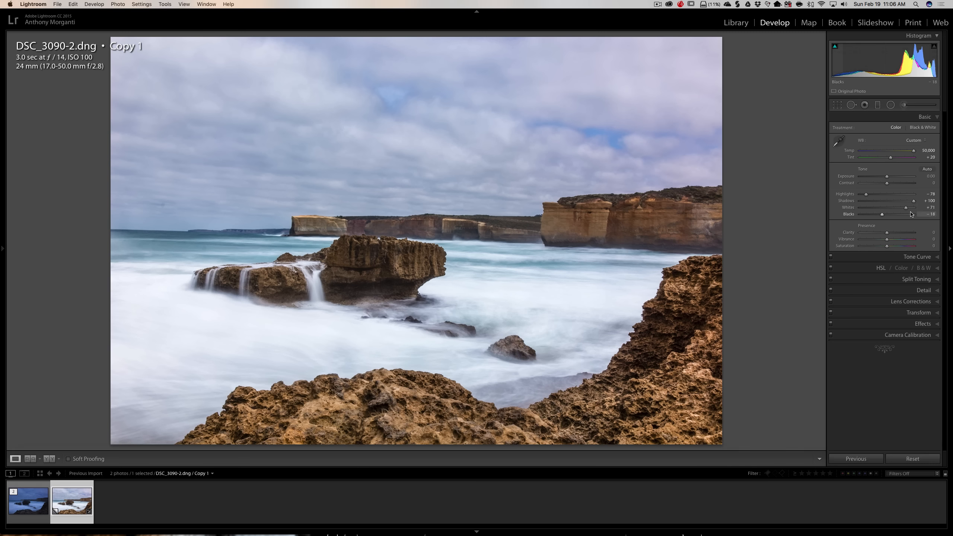
{"action": "key", "text": "alt"}
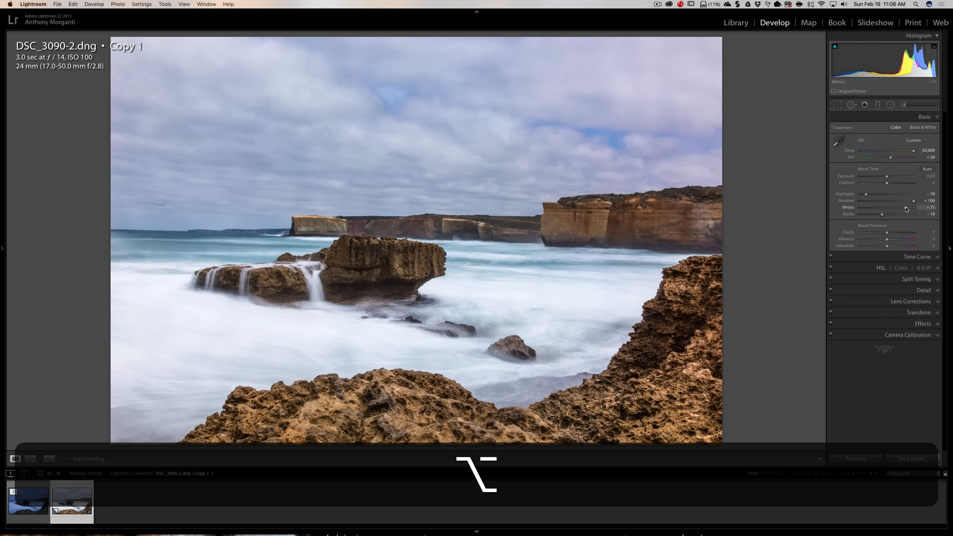
{"action": "left_click", "coordinate": [906, 210], "text": "alt"}
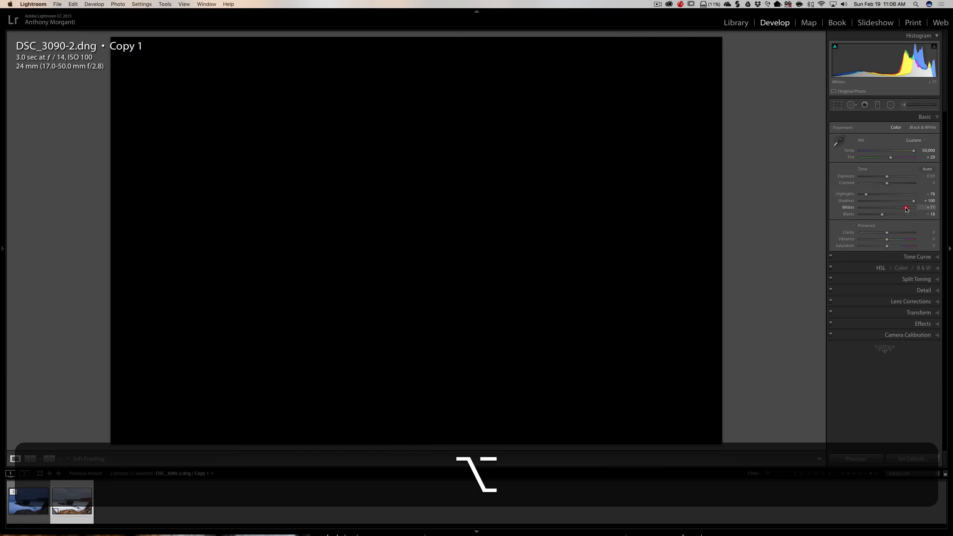
Test a much brighter Whites setting of about +94, and bring Whites down to +49
{"action": "left_click_drag", "start_coordinate": [906, 209], "coordinate": [913, 209]}
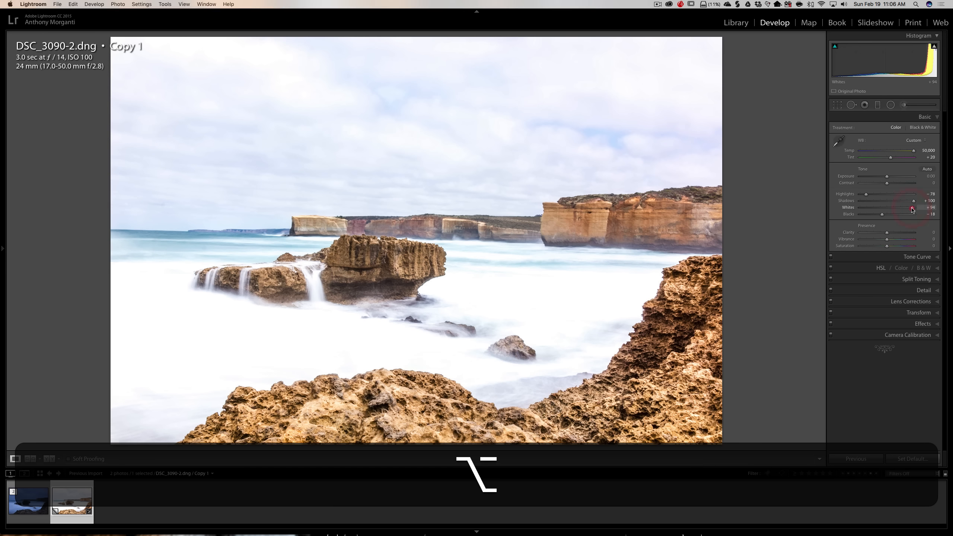
{"action": "left_click_drag", "start_coordinate": [913, 210], "coordinate": [900, 209]}
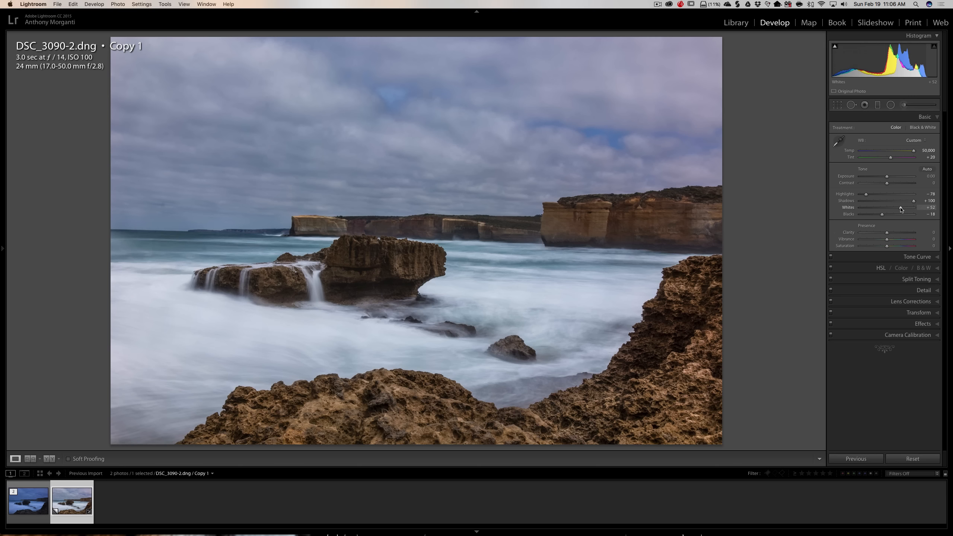
{"action": "left_click", "coordinate": [901, 210]}
{"action": "left_click_drag", "start_coordinate": [900, 210], "coordinate": [900, 209]}
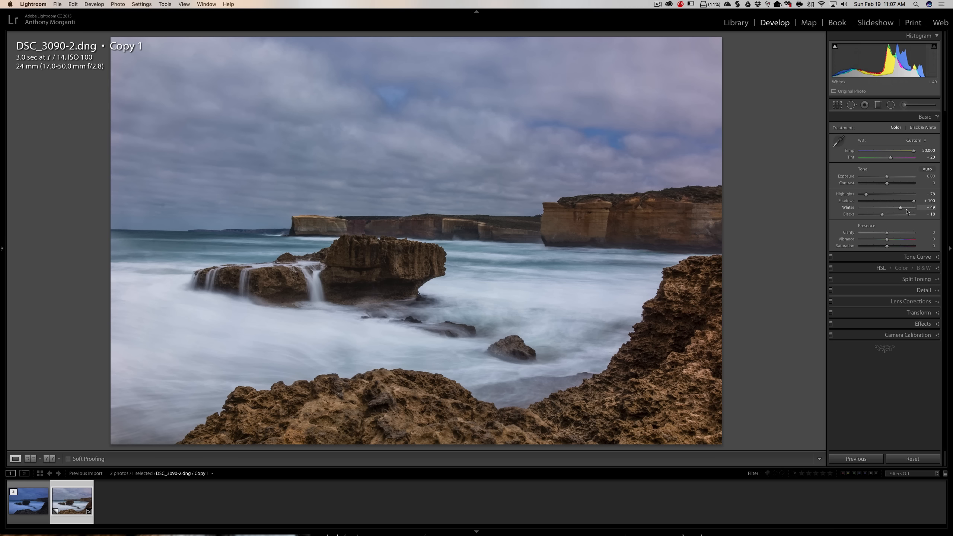
Raise Vibrance slightly, and briefly open the Detail settings without changing them
{"action": "left_click_drag", "start_coordinate": [887, 239], "coordinate": [889, 240]}
{"action": "left_click", "coordinate": [923, 290]}
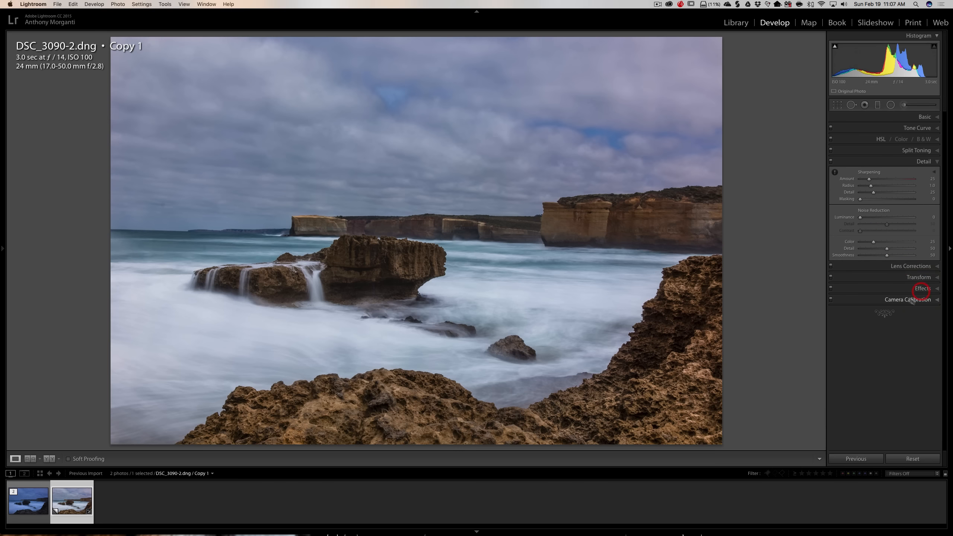
{"action": "left_click", "coordinate": [912, 161]}
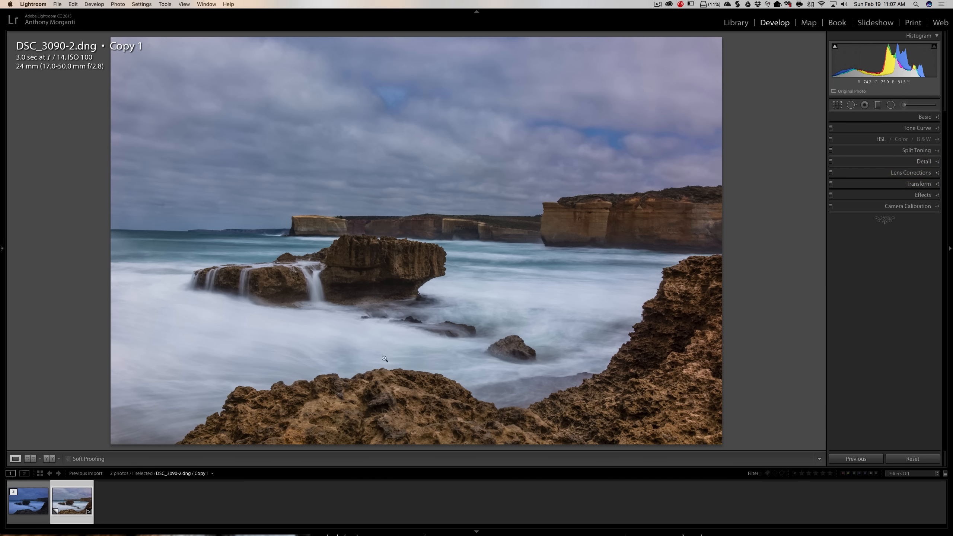
Create another virtual copy of the edited Copy 1 photo
{"action": "right_click", "coordinate": [75, 501]}
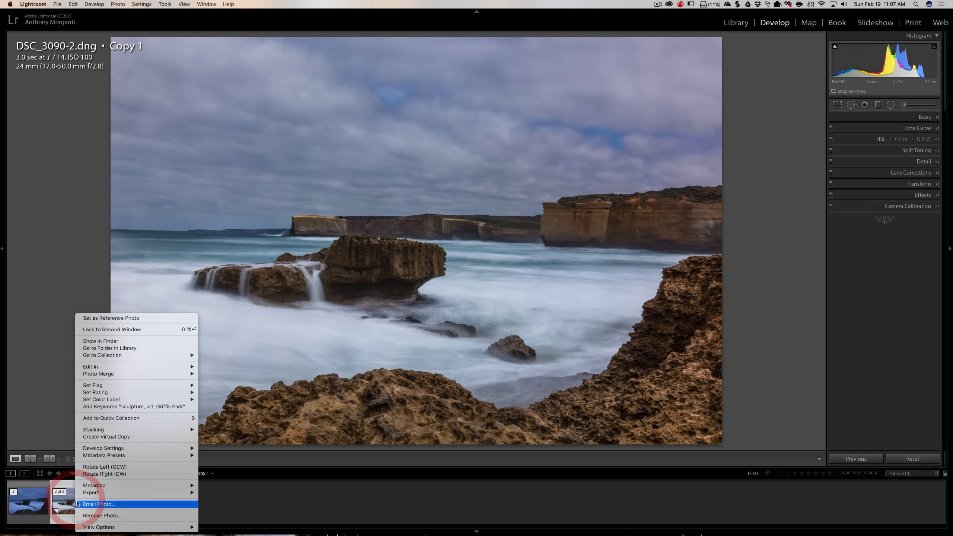
{"action": "left_click", "coordinate": [96, 437]}
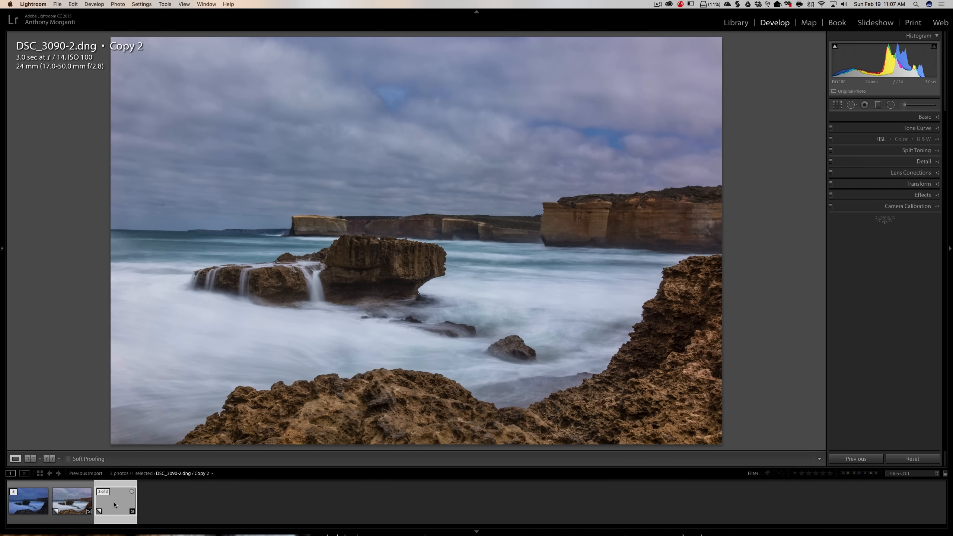
Return to the Copy 1 photo and raise its Clarity to +49
{"action": "left_click", "coordinate": [116, 505]}
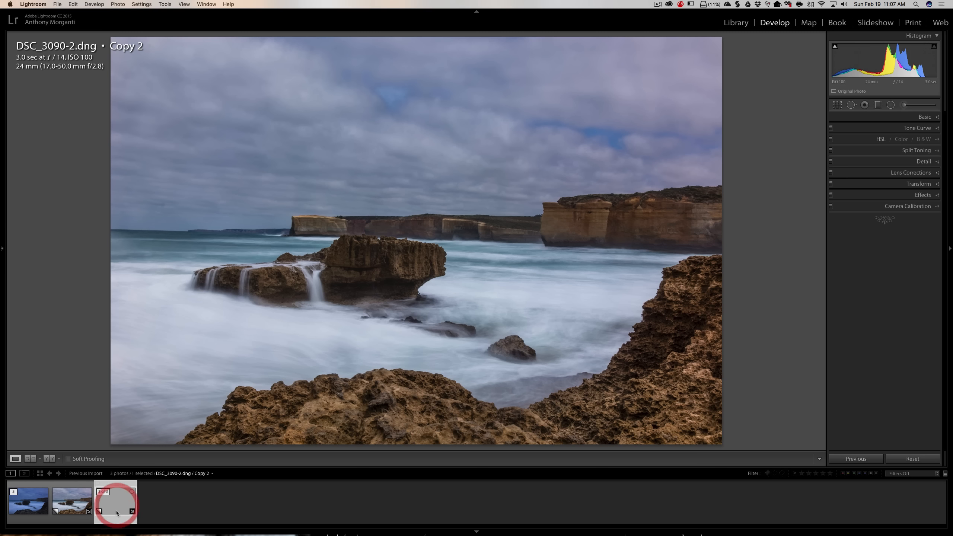
{"action": "left_click", "coordinate": [70, 502]}
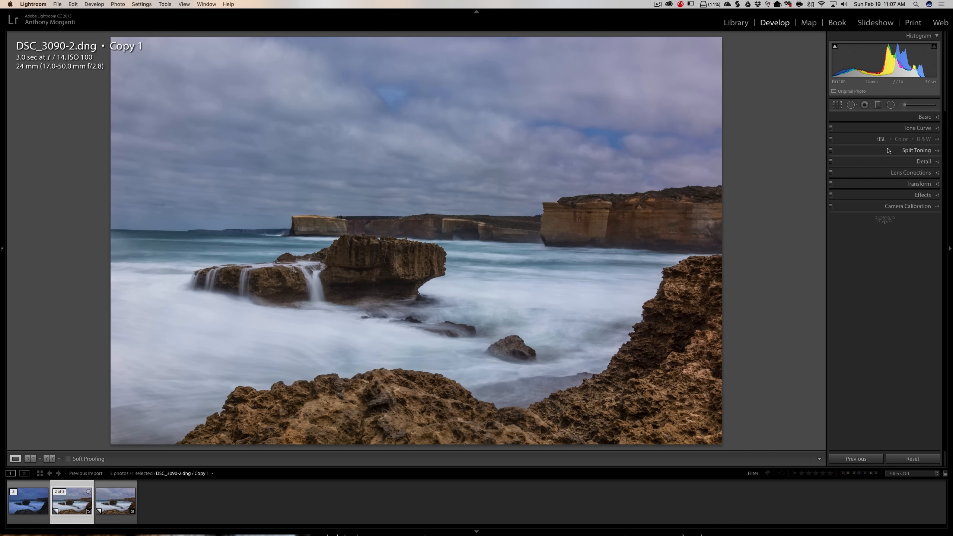
{"action": "left_click", "coordinate": [924, 118]}
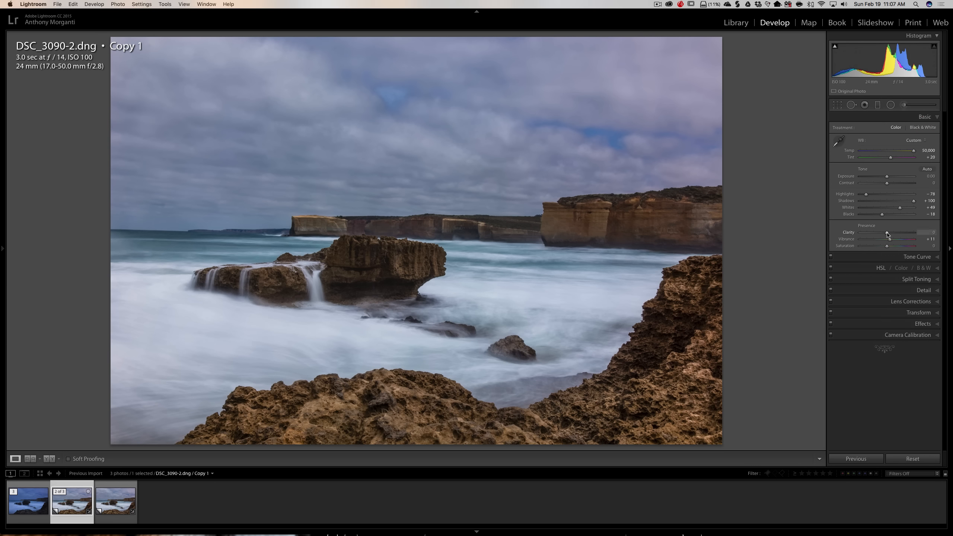
{"action": "left_click_drag", "start_coordinate": [887, 233], "coordinate": [900, 234]}
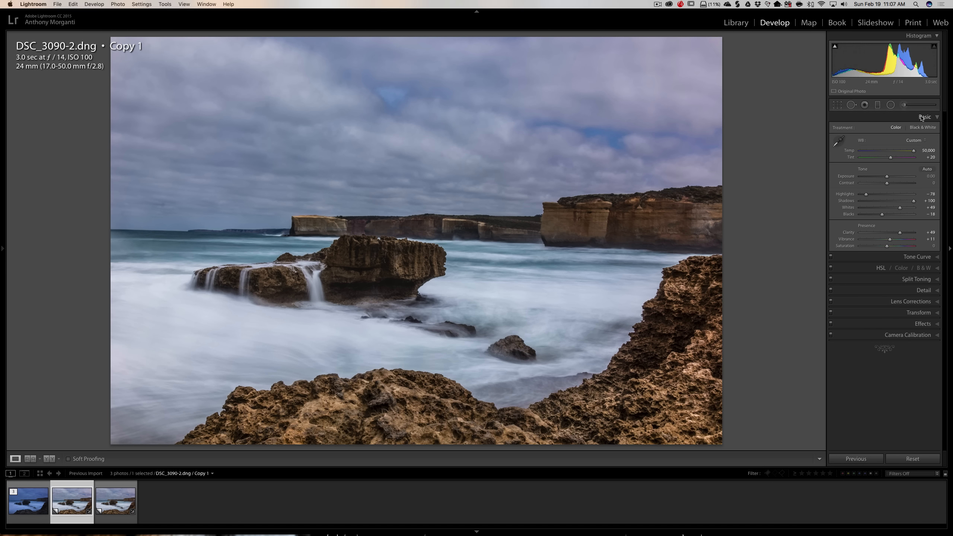
{"action": "left_click", "coordinate": [922, 117]}
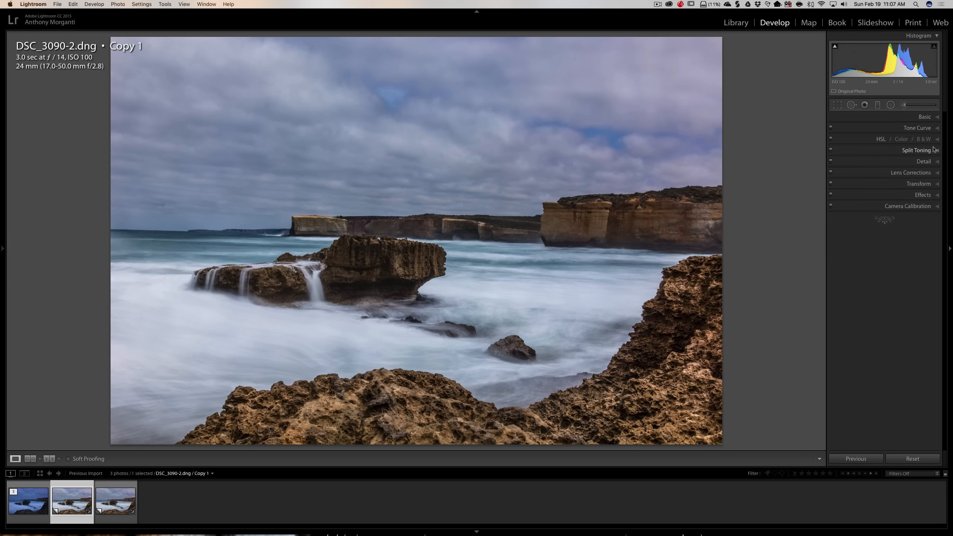
Try higher Luminance for the yellow and orange colours, and reset both
{"action": "left_click", "coordinate": [937, 140]}
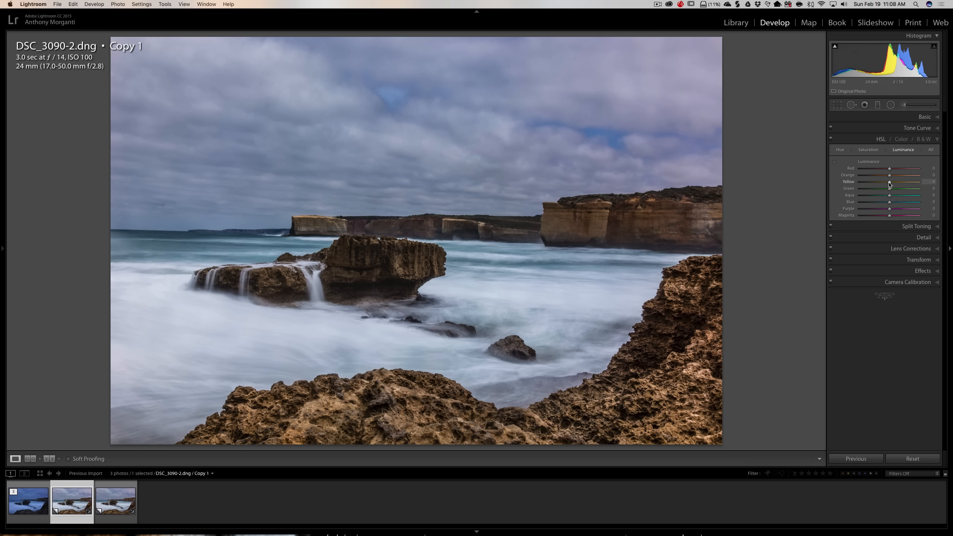
{"action": "mouse_move", "coordinate": [889, 182]}
{"action": "left_mouse_down"}
{"action": "mouse_move", "coordinate": [925, 177]}
{"action": "mouse_move", "coordinate": [903, 176]}
{"action": "left_mouse_up"}
{"action": "double_click", "coordinate": [848, 176]}
{"action": "double_click", "coordinate": [849, 182]}
Try stronger Saturation for the yellow and orange colours, and reset both
{"action": "left_click", "coordinate": [870, 150]}
{"action": "left_click", "coordinate": [902, 182]}
{"action": "left_click", "coordinate": [901, 176]}
{"action": "left_click_drag", "start_coordinate": [902, 183], "coordinate": [900, 176]}
{"action": "double_click", "coordinate": [850, 179]}
{"action": "double_click", "coordinate": [850, 176]}
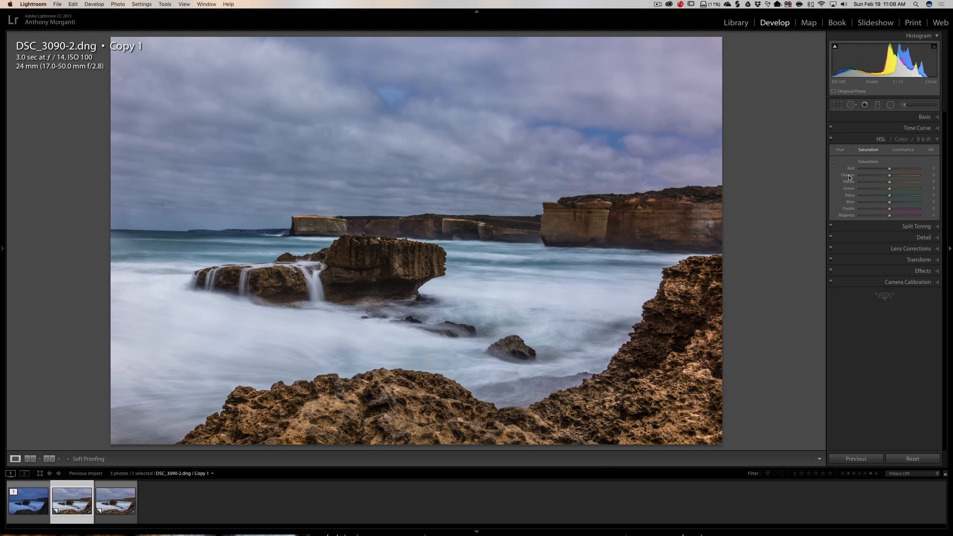
Test targeted Saturation changes, with Orange +10 and Yellow +5, and Blue +100 and Purple +12 sampled from the blue sky
{"action": "left_click", "coordinate": [834, 164]}
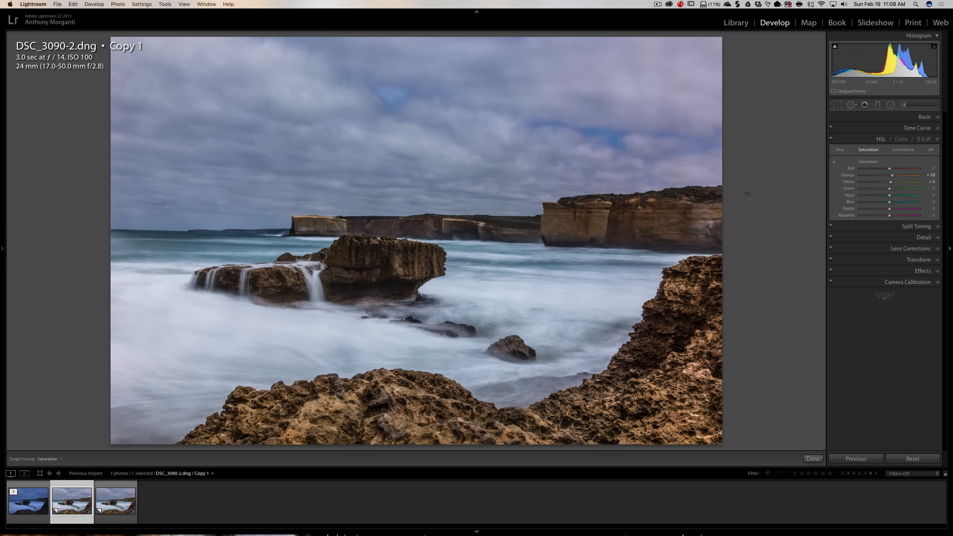
{"action": "left_click", "coordinate": [835, 163]}
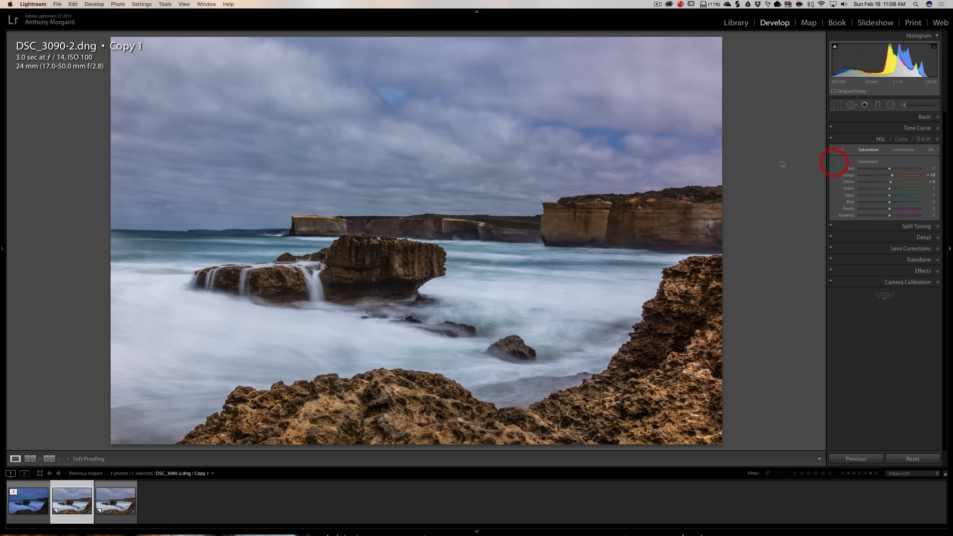
{"action": "left_click", "coordinate": [834, 163]}
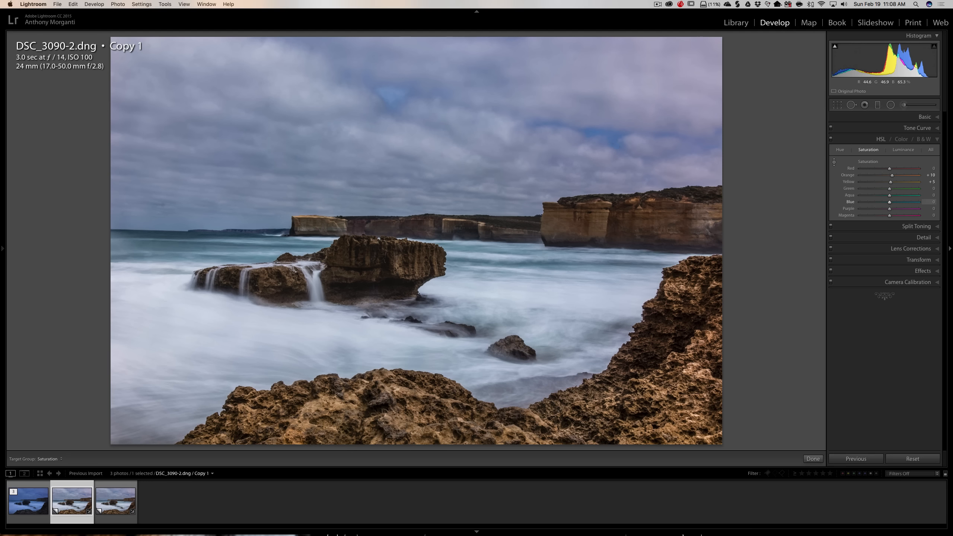
{"action": "left_click_drag", "start_coordinate": [604, 135], "coordinate": [605, 109]}
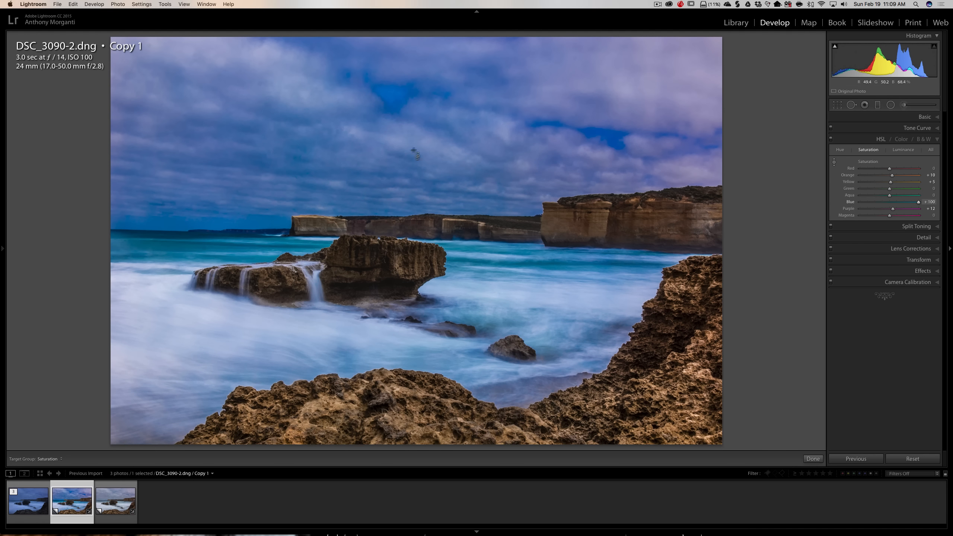
Reset the Blue, Yellow, Orange and Purple Saturation to zero and leave targeted adjustment
{"action": "double_click", "coordinate": [851, 202]}
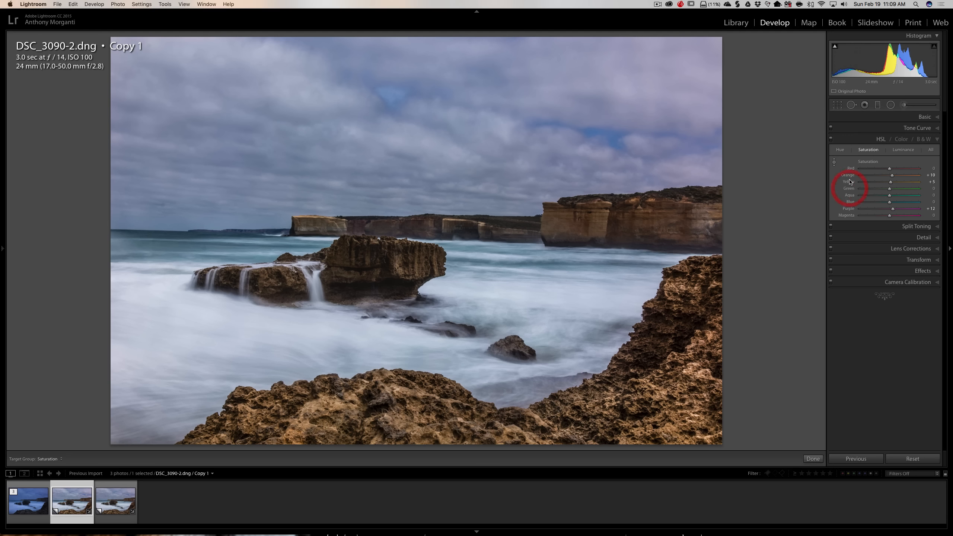
{"action": "double_click", "coordinate": [850, 182]}
{"action": "double_click", "coordinate": [849, 175]}
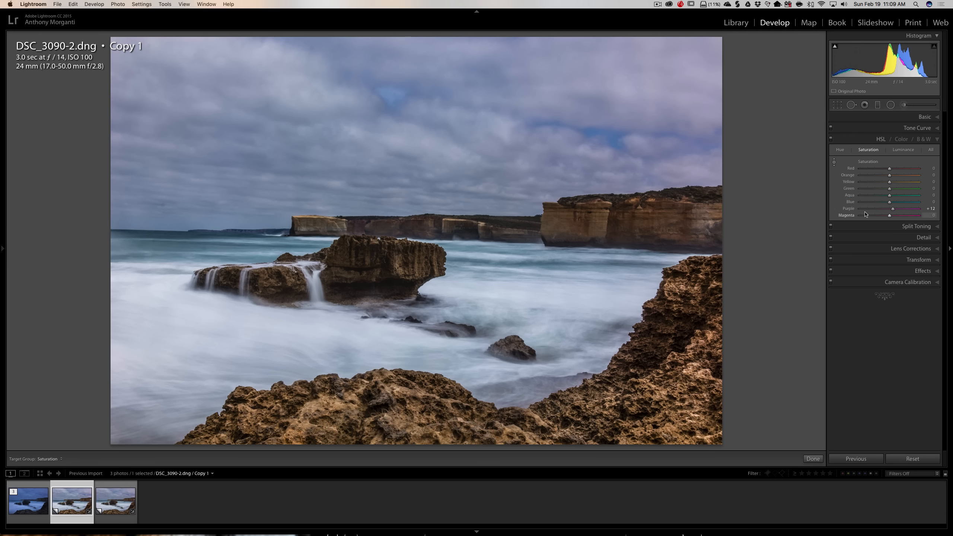
{"action": "double_click", "coordinate": [848, 209]}
{"action": "left_click", "coordinate": [835, 163]}
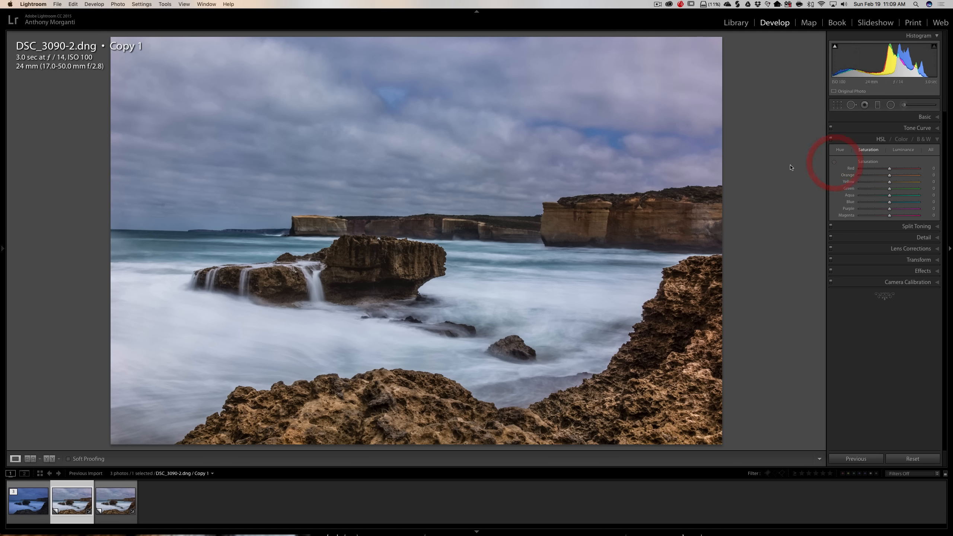
Raise the Orange and Yellow Saturation very slightly with targeted adjustment
{"action": "left_click", "coordinate": [835, 163]}
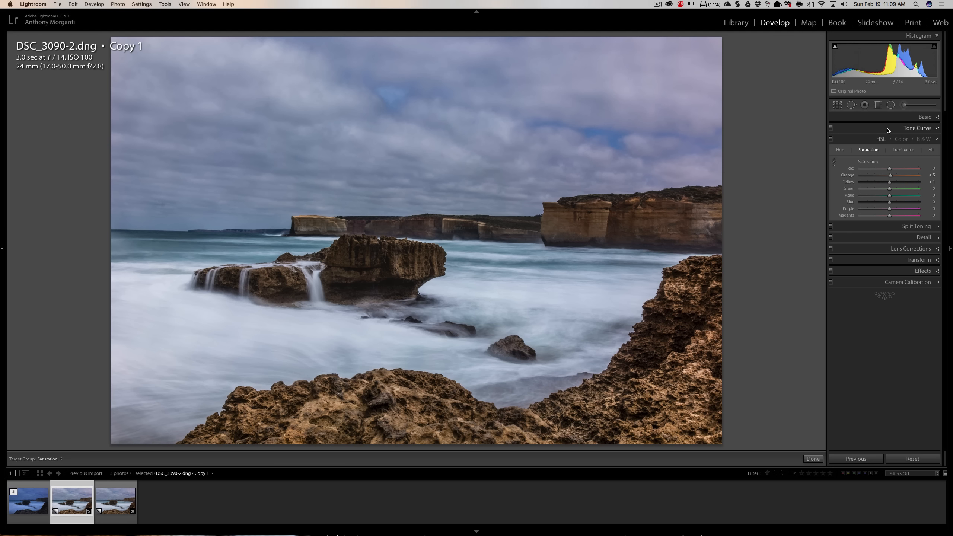
{"action": "left_click", "coordinate": [937, 140]}
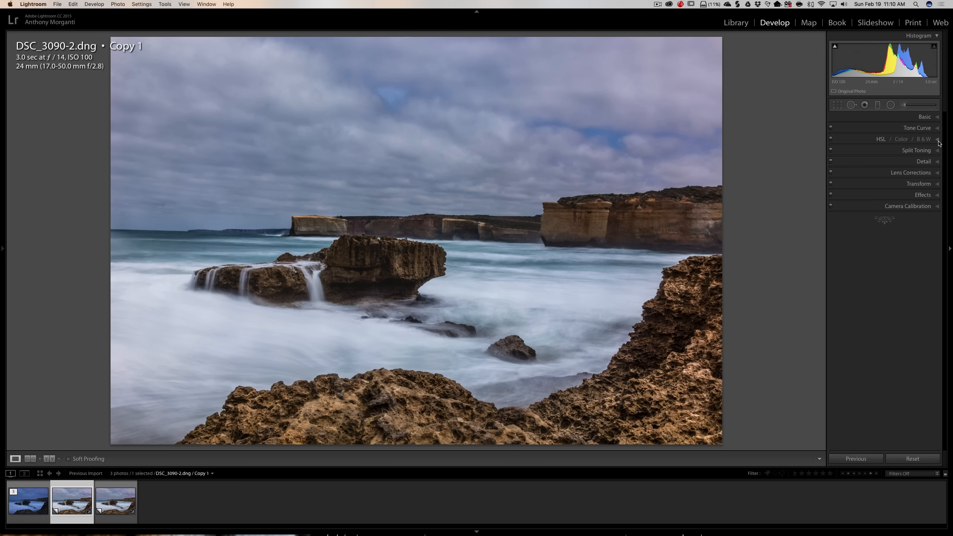
Try Luminance noise reduction at 60 and examine the sky, cliffs and rock up close
{"action": "left_click", "coordinate": [924, 163]}
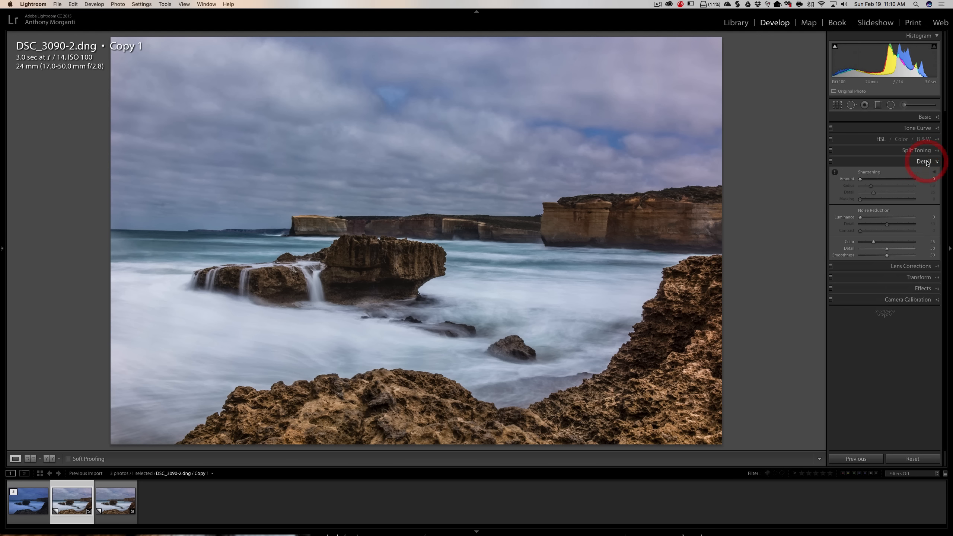
{"action": "left_click", "coordinate": [924, 162]}
{"action": "left_click", "coordinate": [473, 280]}
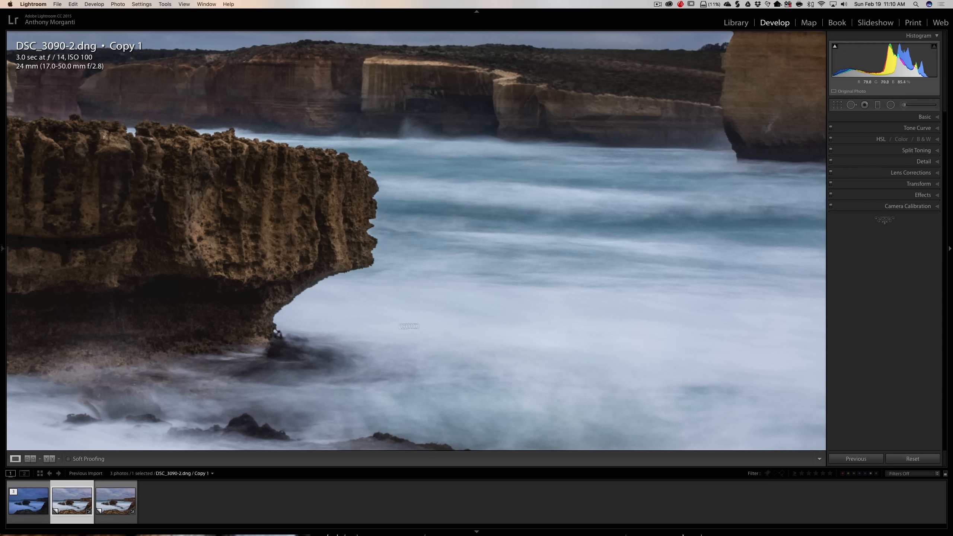
{"action": "left_click_drag", "start_coordinate": [630, 211], "coordinate": [581, 376]}
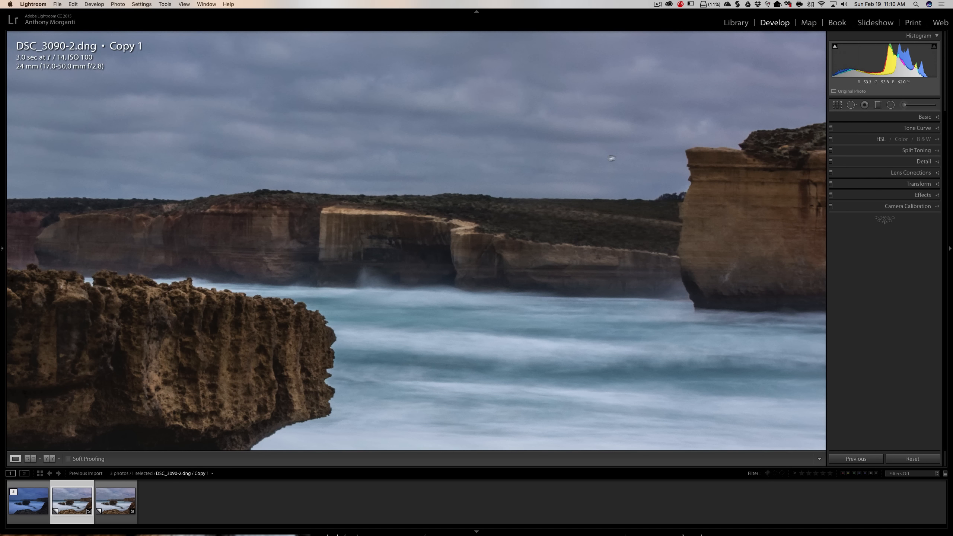
{"action": "left_click", "coordinate": [925, 162]}
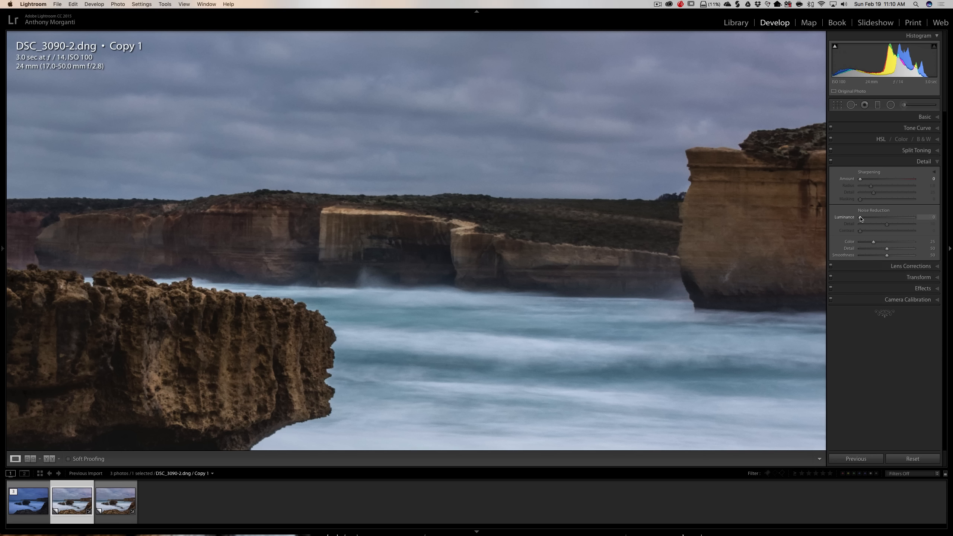
{"action": "left_click_drag", "start_coordinate": [861, 218], "coordinate": [894, 218]}
{"action": "left_click_drag", "start_coordinate": [516, 159], "coordinate": [549, 355]}
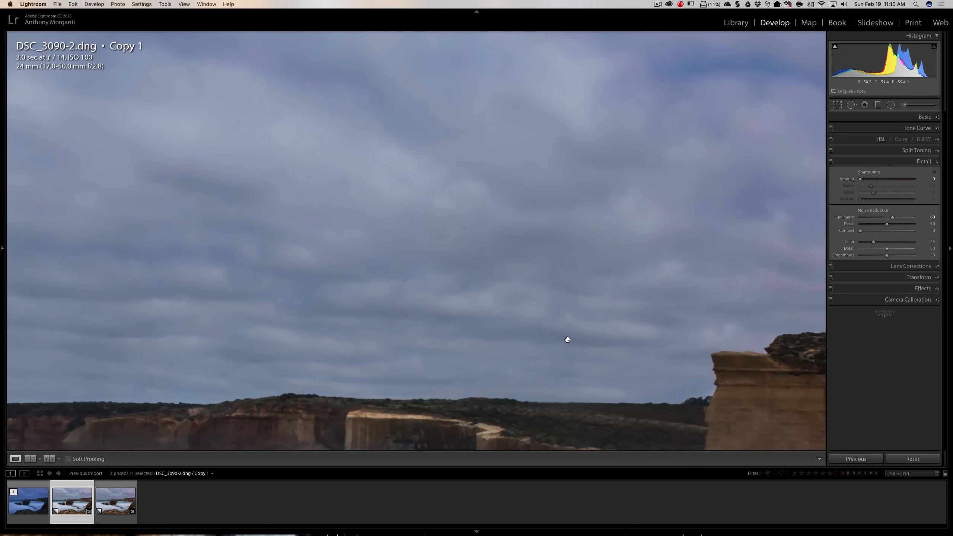
{"action": "left_click_drag", "start_coordinate": [384, 345], "coordinate": [450, 37]}
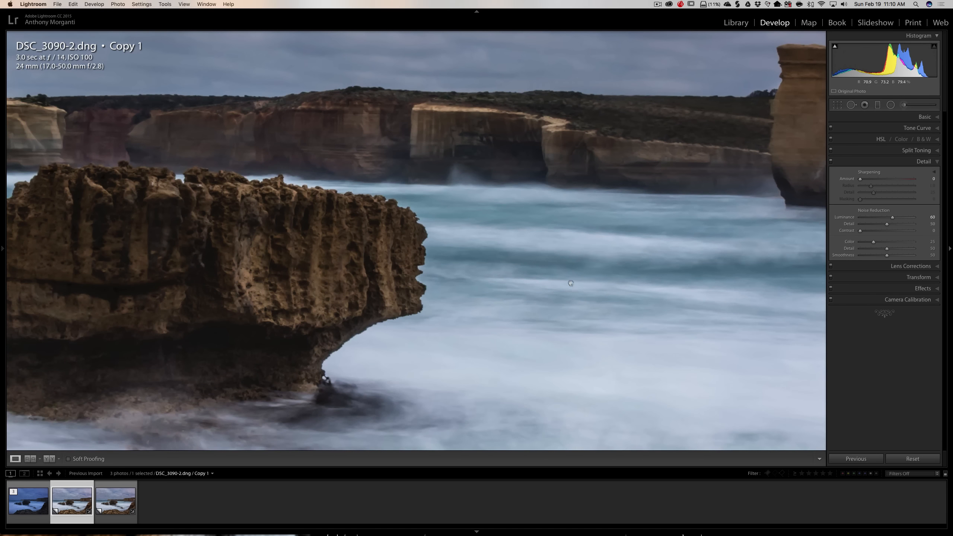
{"action": "left_click_drag", "start_coordinate": [574, 286], "coordinate": [592, 383]}
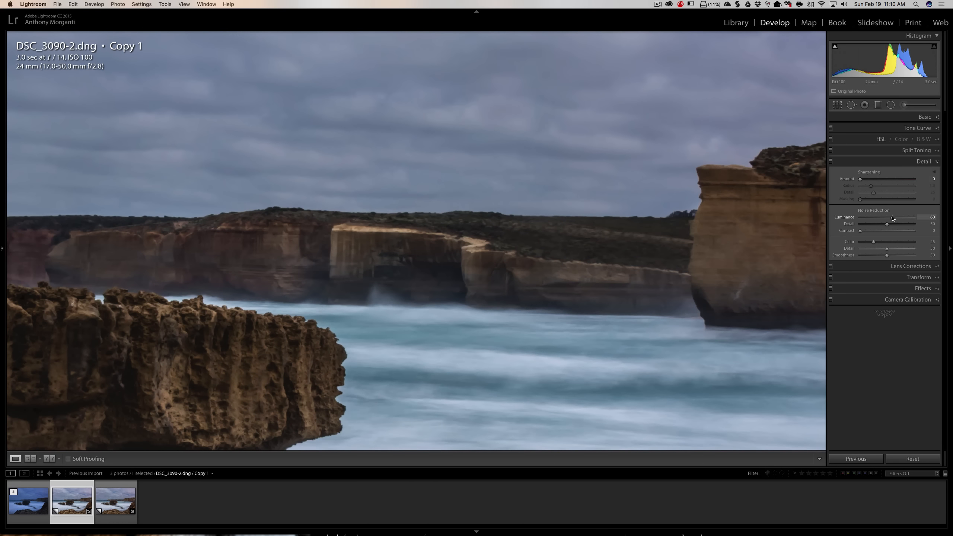
Set Luminance noise reduction to 50 and check the sky and rock detail up close
{"action": "left_click_drag", "start_coordinate": [893, 217], "coordinate": [889, 218]}
{"action": "left_click_drag", "start_coordinate": [585, 154], "coordinate": [569, 295]}
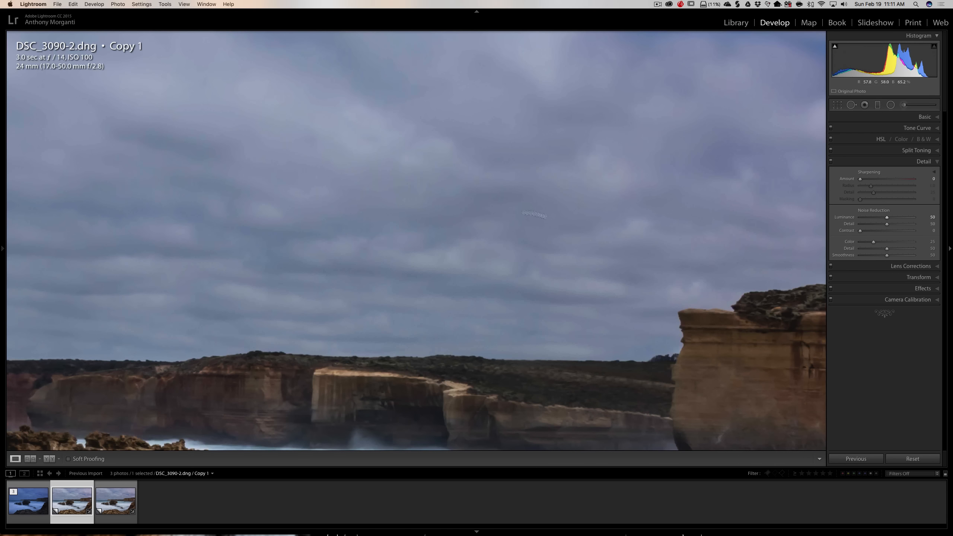
{"action": "left_click_drag", "start_coordinate": [369, 226], "coordinate": [648, 130]}
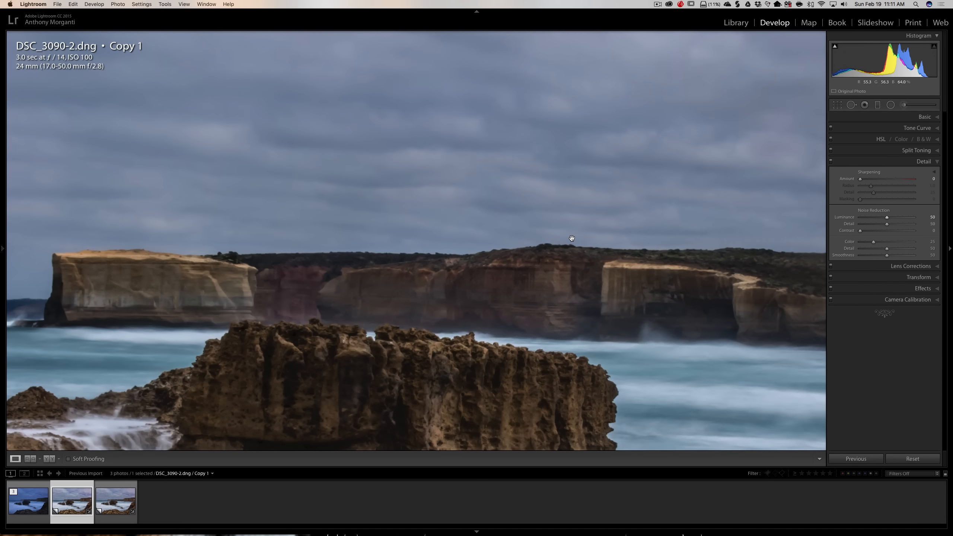
{"action": "left_click_drag", "start_coordinate": [570, 240], "coordinate": [551, 111]}
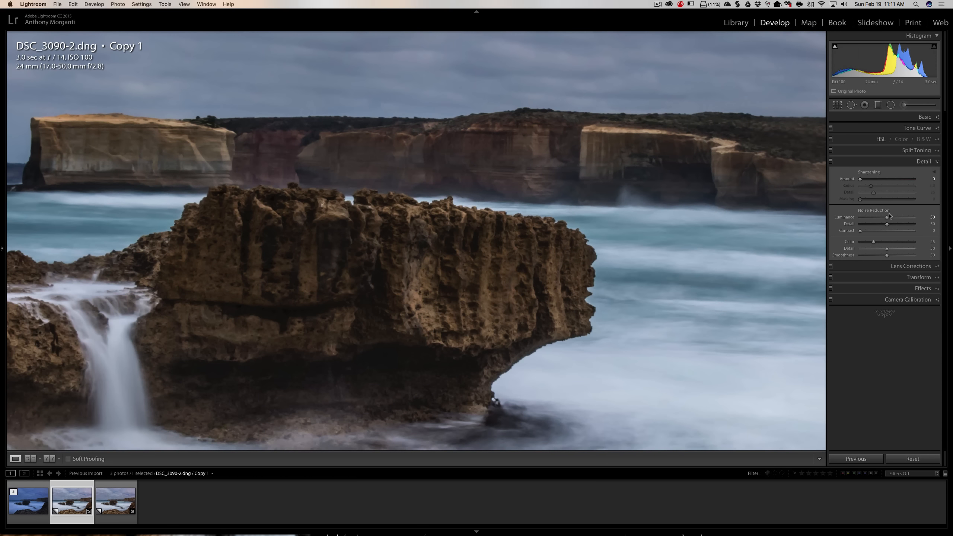
Compare a Luminance noise reduction of 40, set it back to 50, and return to the full photo
{"action": "left_click_drag", "start_coordinate": [887, 217], "coordinate": [881, 219]}
{"action": "left_click", "coordinate": [633, 256]}
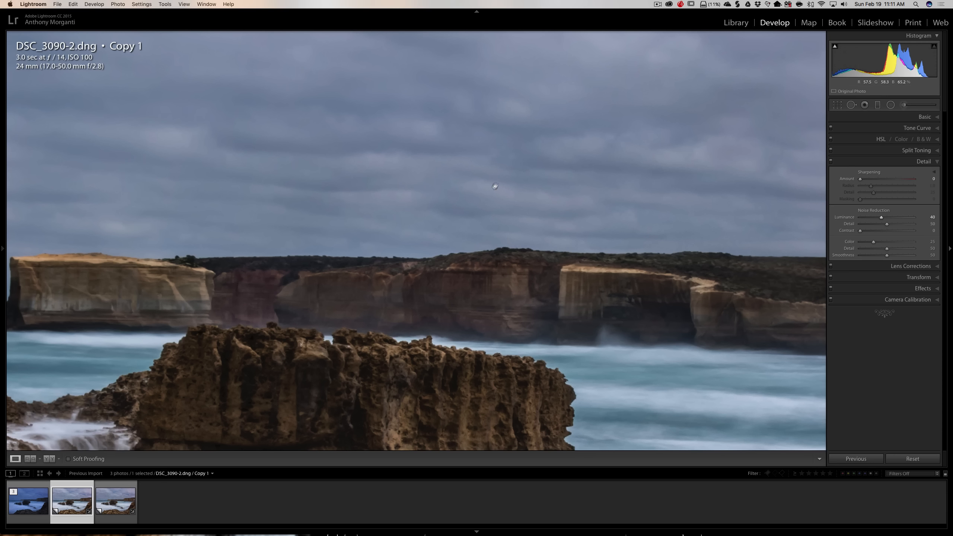
{"action": "left_click_drag", "start_coordinate": [881, 217], "coordinate": [887, 218]}
{"action": "left_click_drag", "start_coordinate": [885, 219], "coordinate": [887, 218]}
{"action": "left_click", "coordinate": [492, 164]}
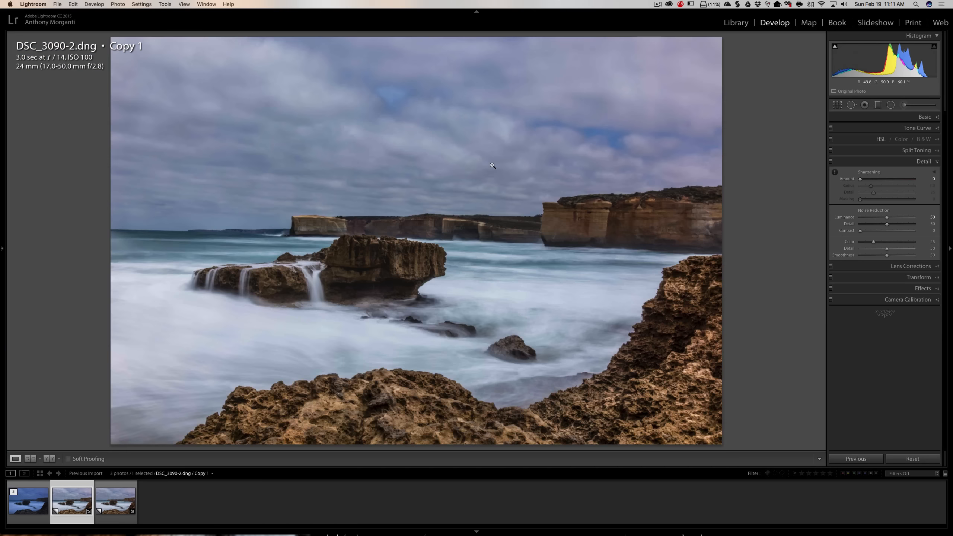
Set the Sharpening Amount to 70 while checking the distant cliff up close
{"action": "left_click_drag", "start_coordinate": [860, 179], "coordinate": [881, 180]}
{"action": "left_click_drag", "start_coordinate": [883, 179], "coordinate": [887, 180]}
{"action": "left_click", "coordinate": [580, 228]}
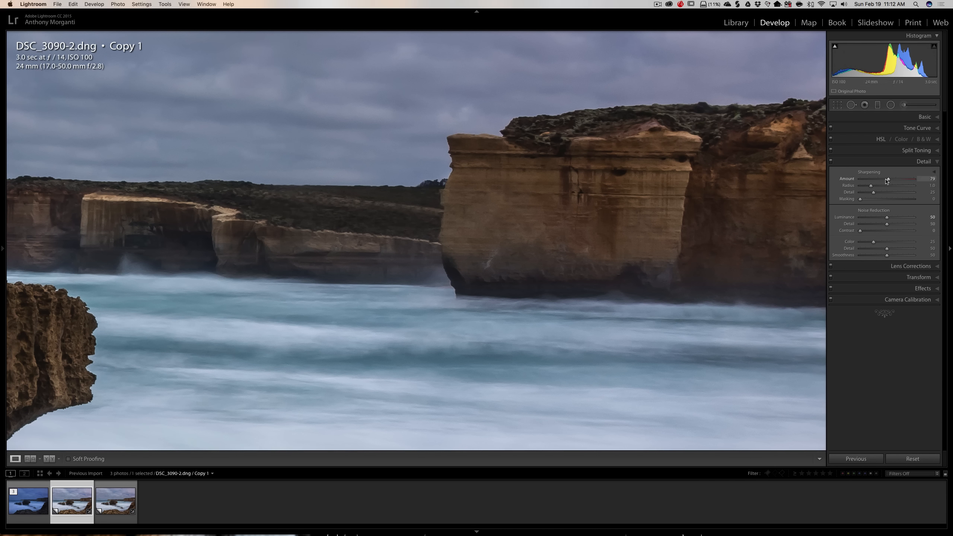
{"action": "left_click_drag", "start_coordinate": [887, 182], "coordinate": [888, 182]}
{"action": "left_click", "coordinate": [504, 185]}
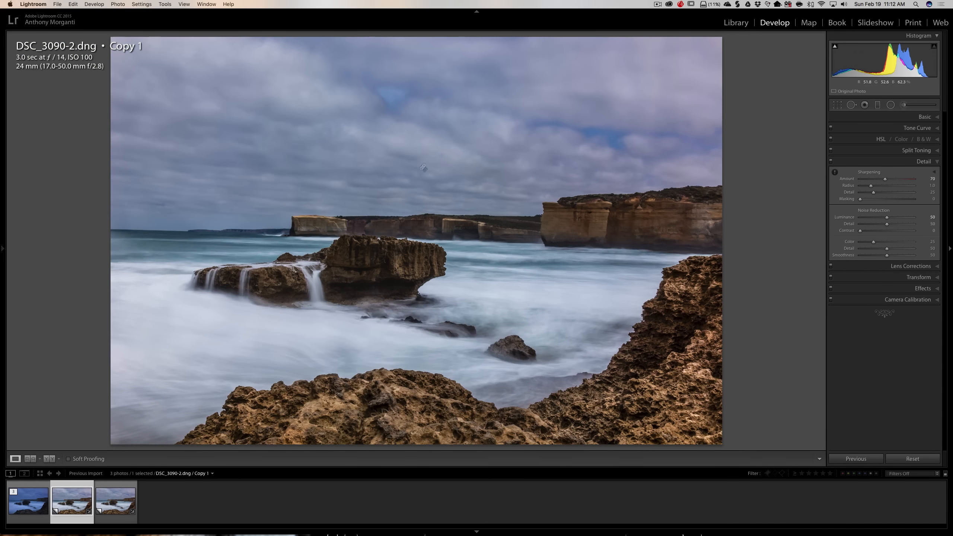
Set Sharpening Masking to 32 using the black-and-white mask preview to limit sharpening in the sky and water
{"action": "left_click", "coordinate": [440, 144]}
{"action": "left_click", "coordinate": [433, 151]}
{"action": "key", "text": "alt"}
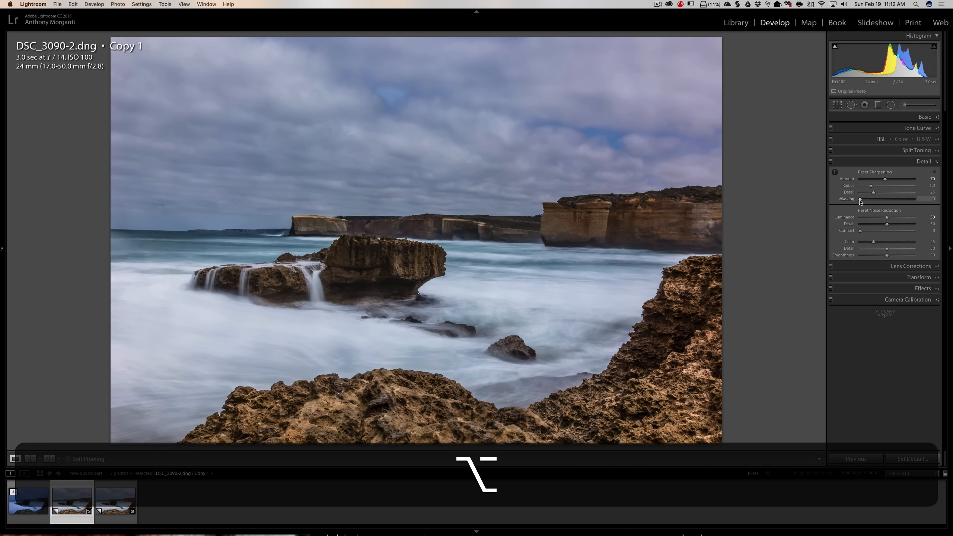
{"action": "left_click_drag", "start_coordinate": [860, 202], "coordinate": [878, 202]}
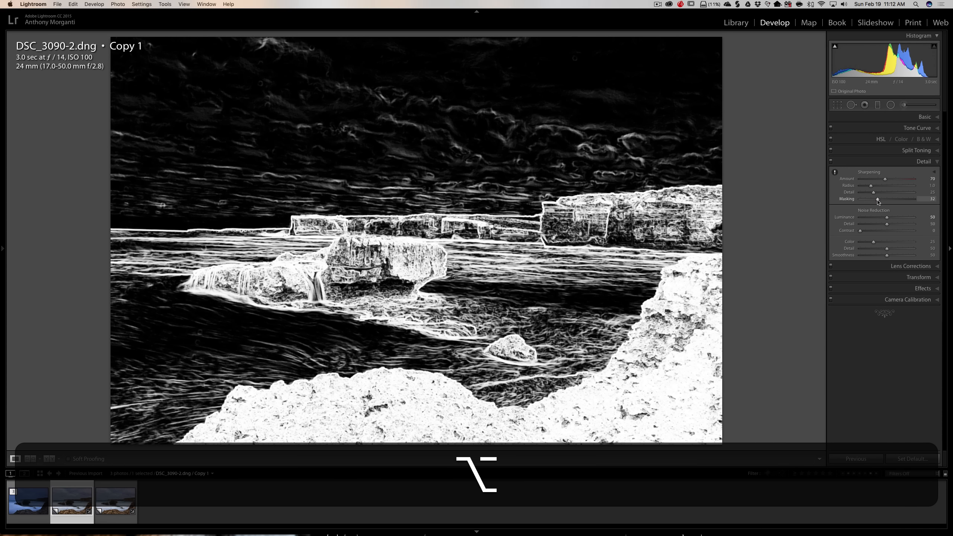
{"action": "left_click_drag", "start_coordinate": [878, 202], "coordinate": [878, 202]}
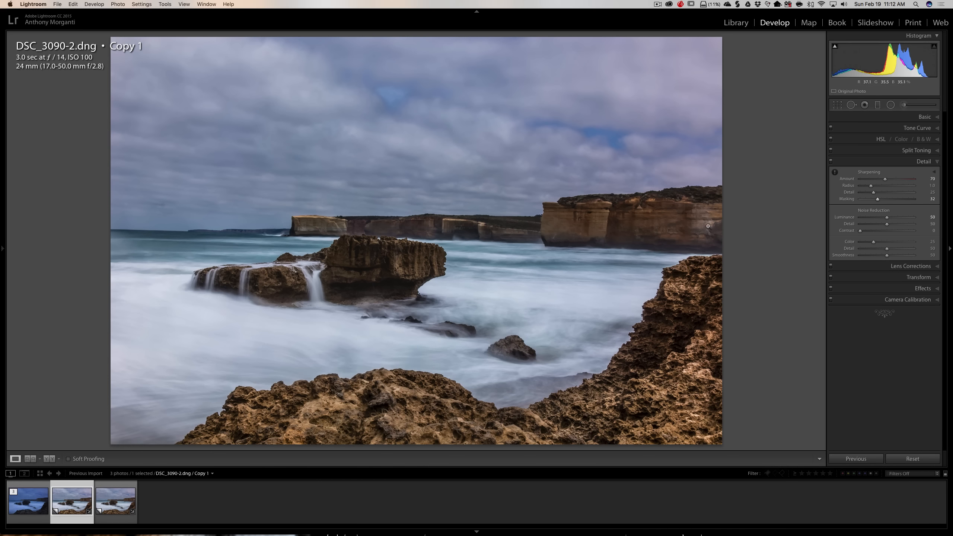
{"action": "left_click", "coordinate": [910, 162]}
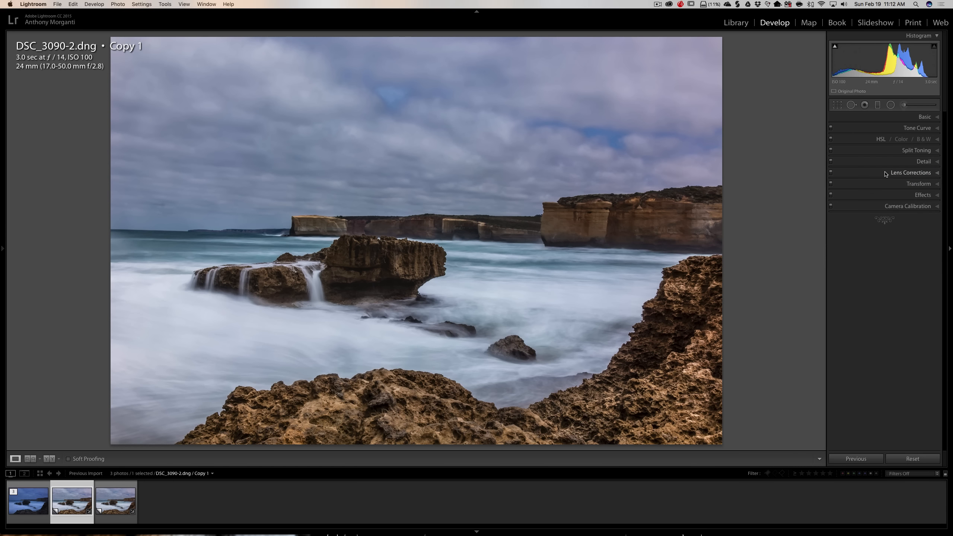
Darken the edges of Copy 1 with a Highlight Priority post-crop vignette, setting its Amount to -19
{"action": "left_click", "coordinate": [912, 184]}
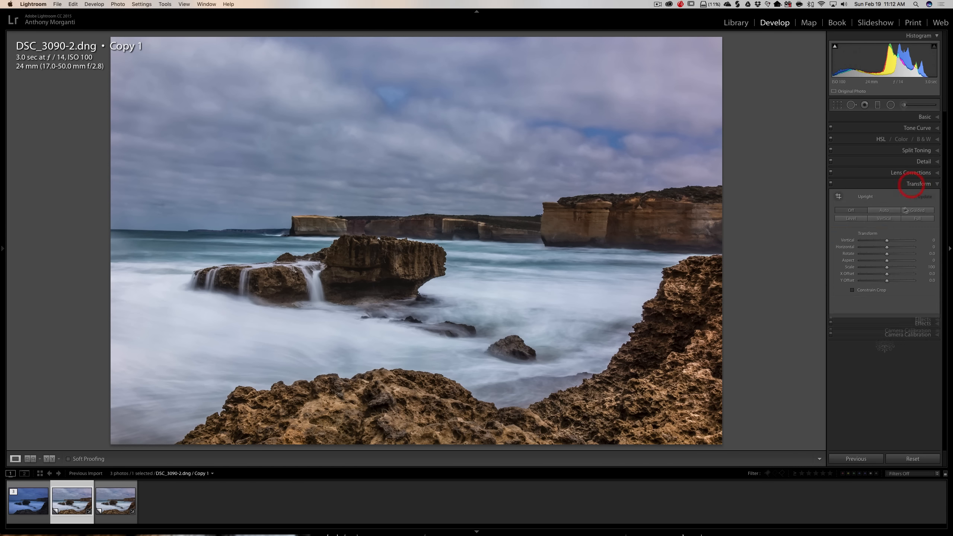
{"action": "left_click", "coordinate": [921, 183]}
{"action": "left_click", "coordinate": [921, 194]}
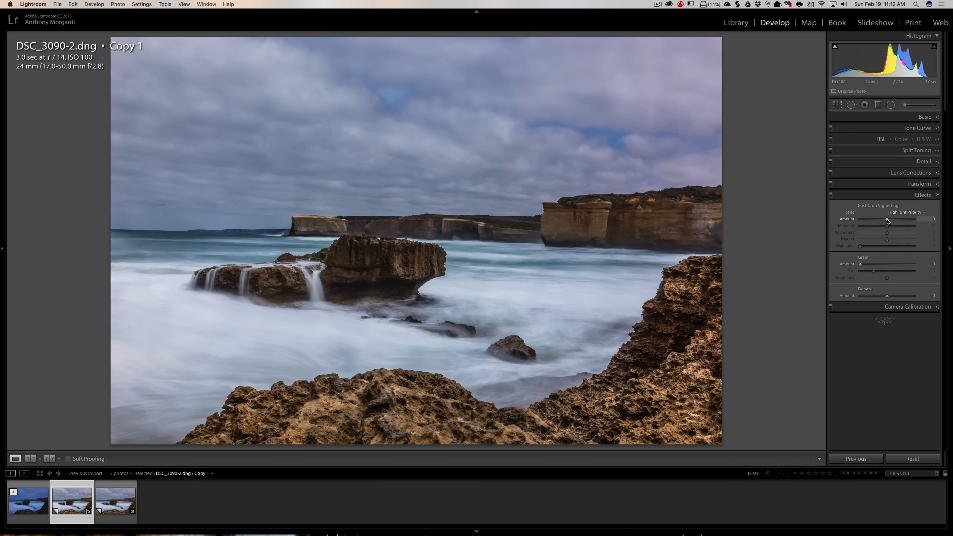
{"action": "mouse_move", "coordinate": [887, 220]}
{"action": "left_mouse_down"}
{"action": "mouse_move", "coordinate": [865, 222]}
{"action": "mouse_move", "coordinate": [882, 222]}
{"action": "left_mouse_up"}
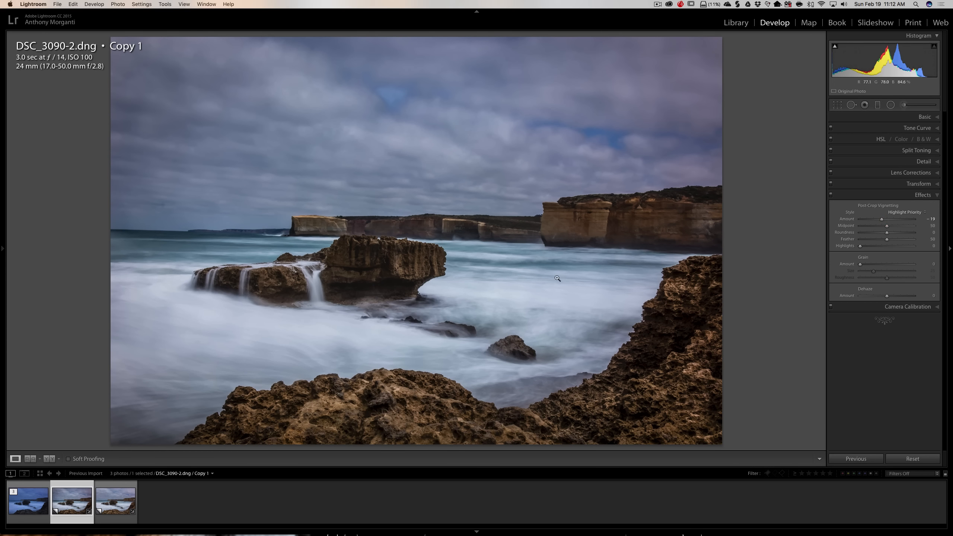
{"action": "left_click", "coordinate": [920, 196]}
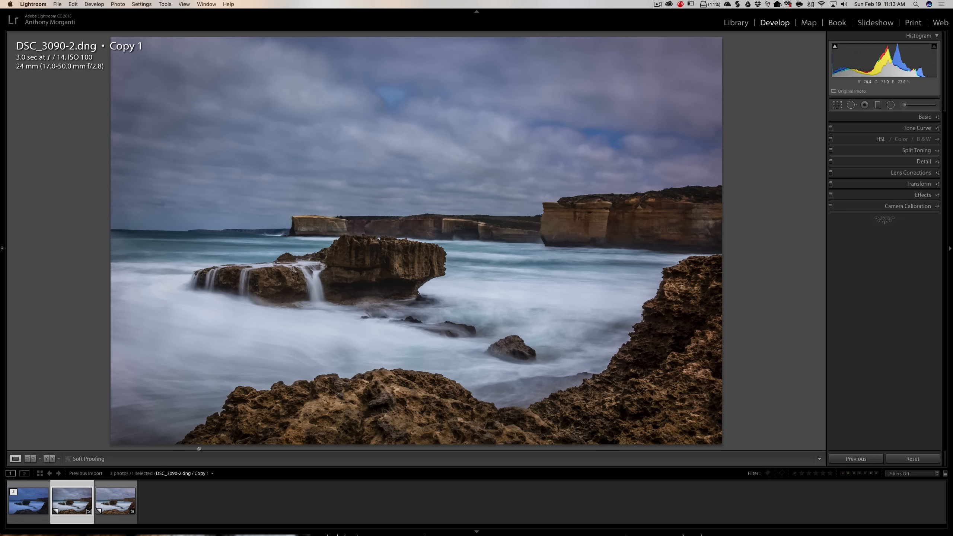
Compare the vignetted Copy 1 with Copy 2 and with the original blue photo, ending on Copy 2
{"action": "left_click", "coordinate": [116, 503]}
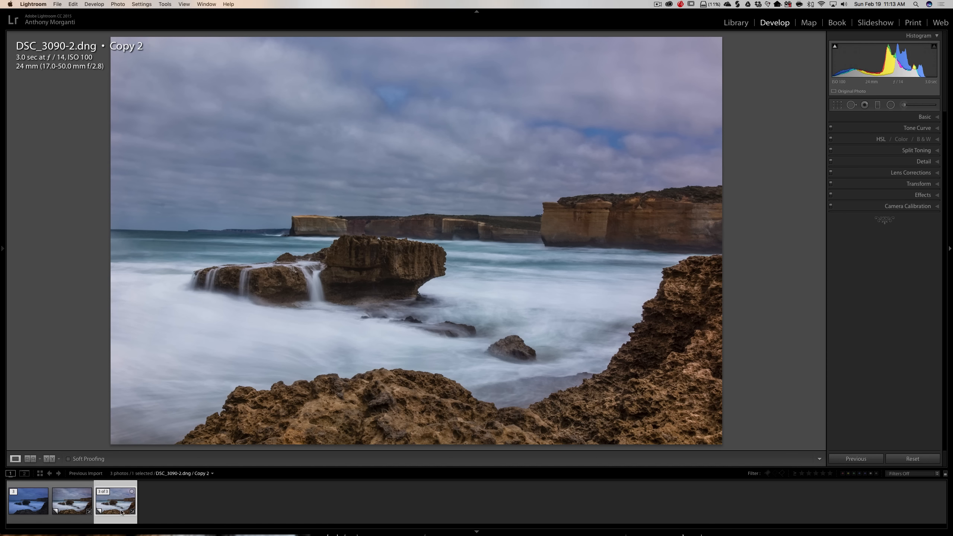
{"action": "left_click", "coordinate": [73, 508]}
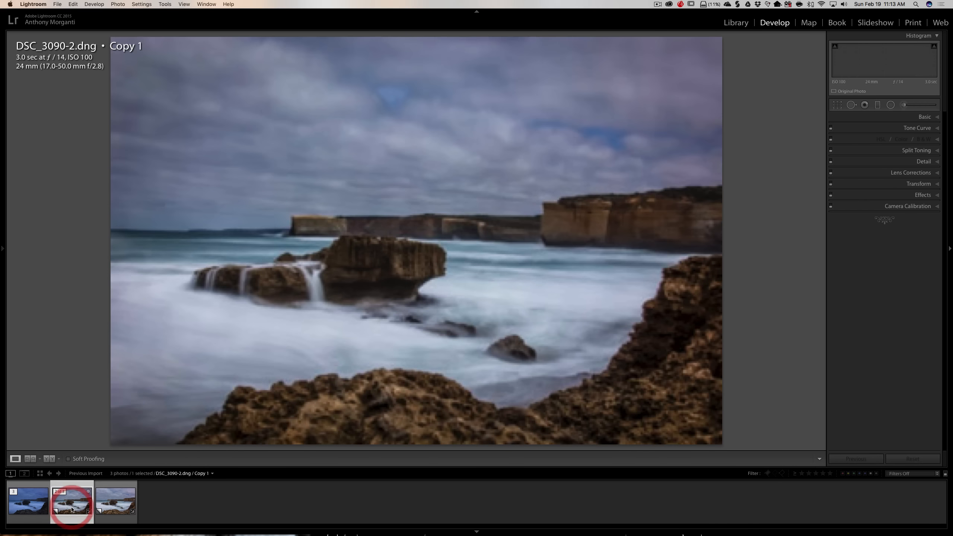
{"action": "left_click", "coordinate": [115, 503]}
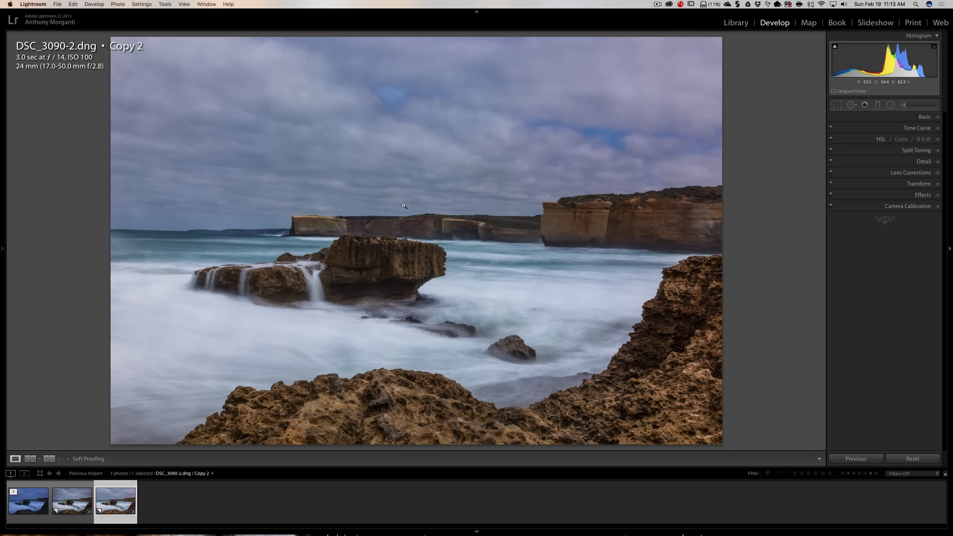
{"action": "left_click", "coordinate": [69, 509]}
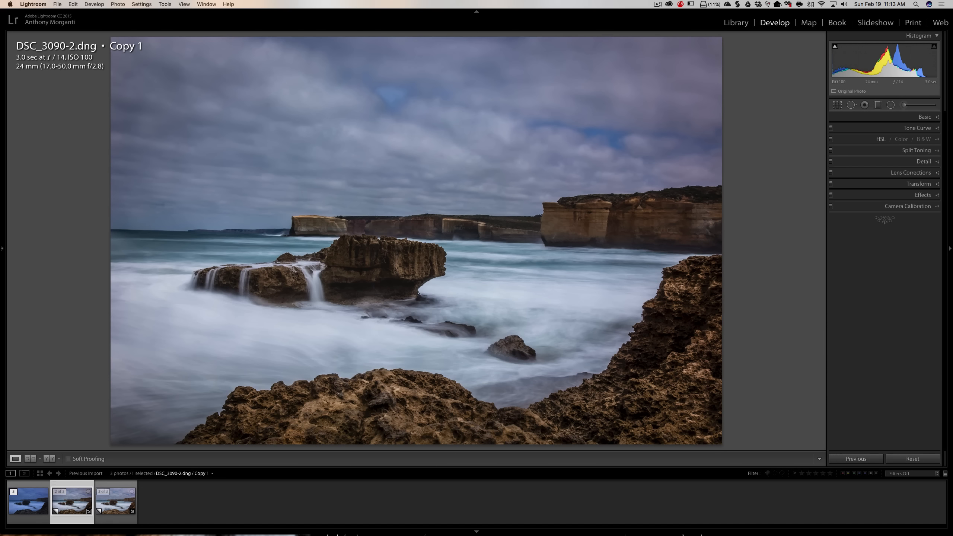
{"action": "left_click", "coordinate": [28, 510]}
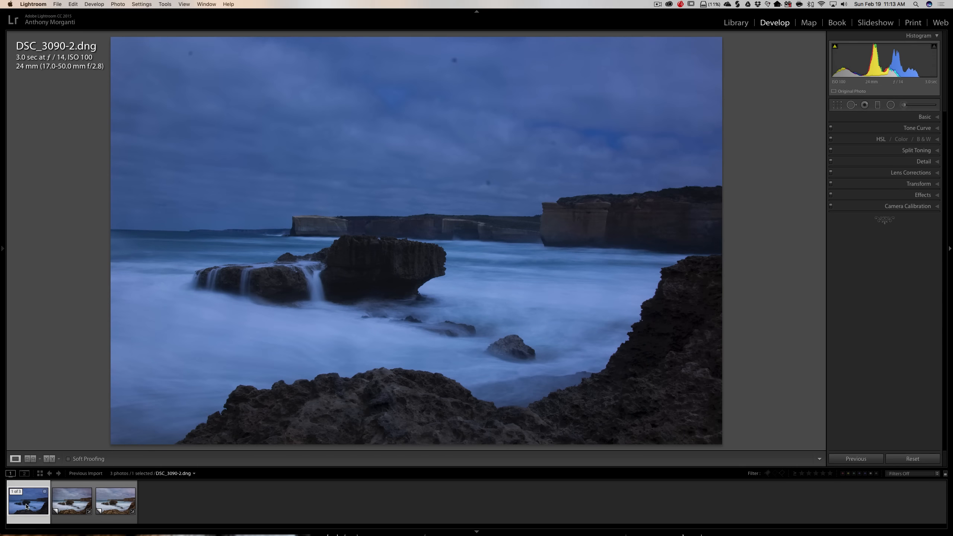
{"action": "left_click", "coordinate": [66, 505]}
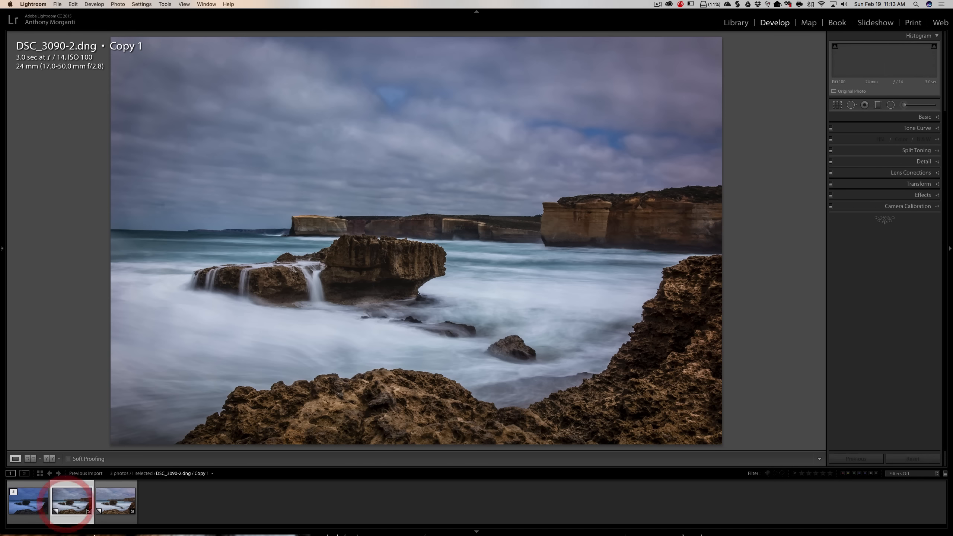
{"action": "left_click", "coordinate": [113, 507]}
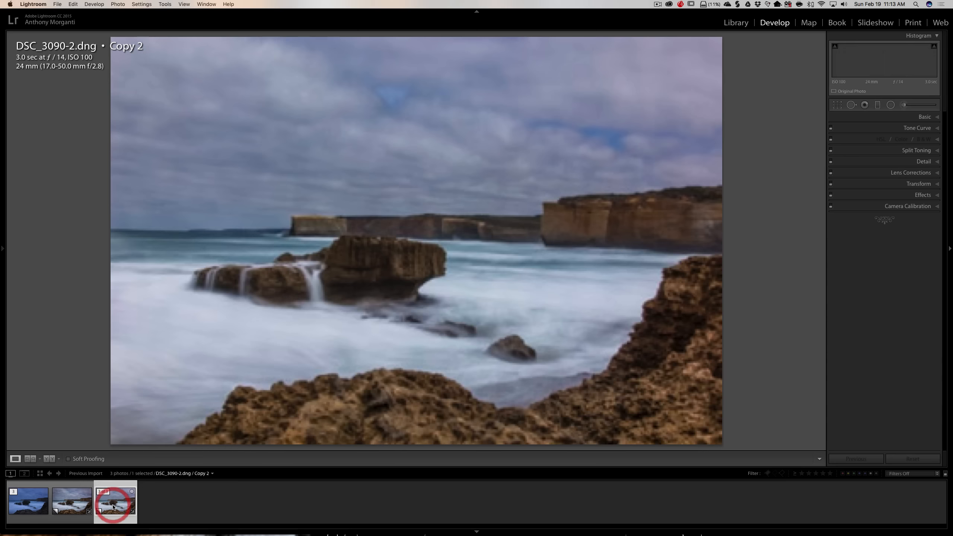
Review Copy 2's Basic adjustments and its Sharpening and Noise Reduction settings
{"action": "left_click", "coordinate": [924, 119]}
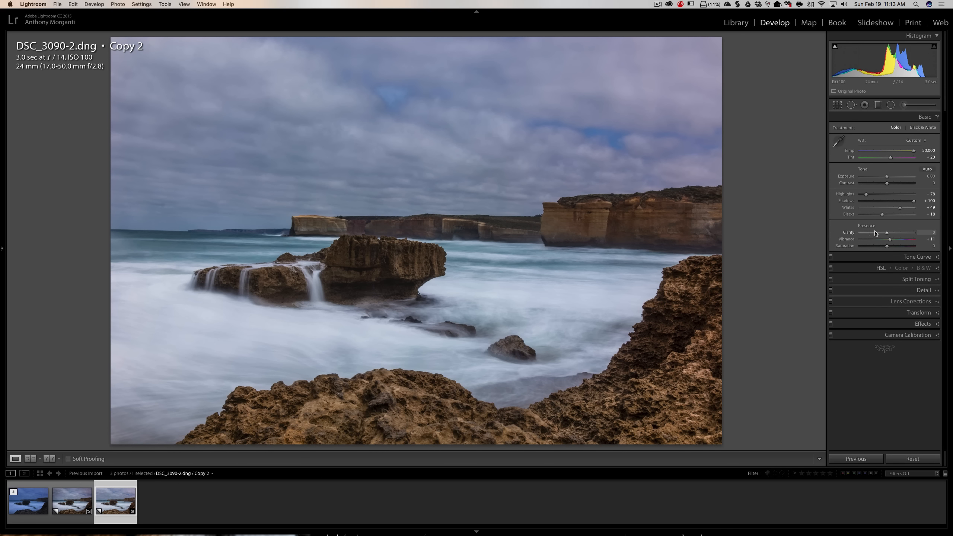
{"action": "left_click", "coordinate": [925, 117]}
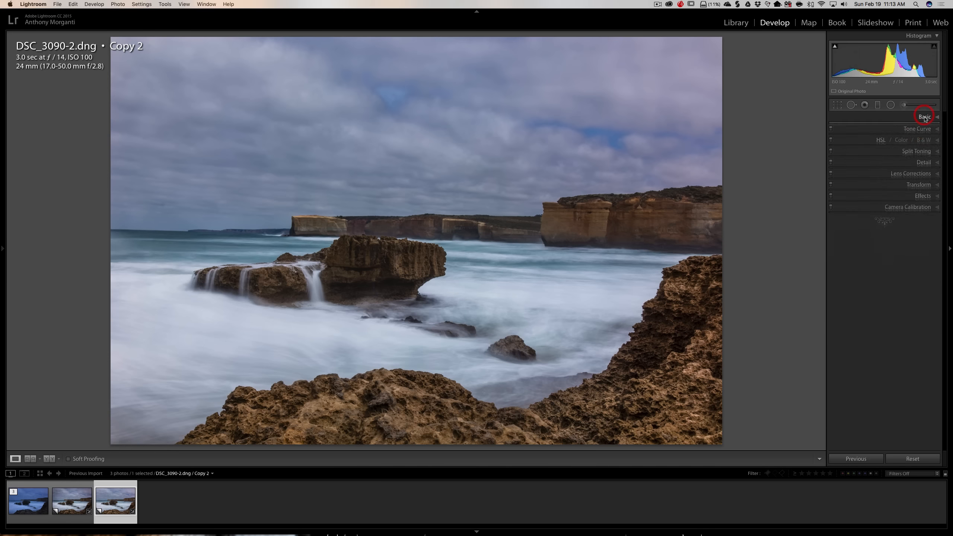
{"action": "left_click", "coordinate": [920, 161]}
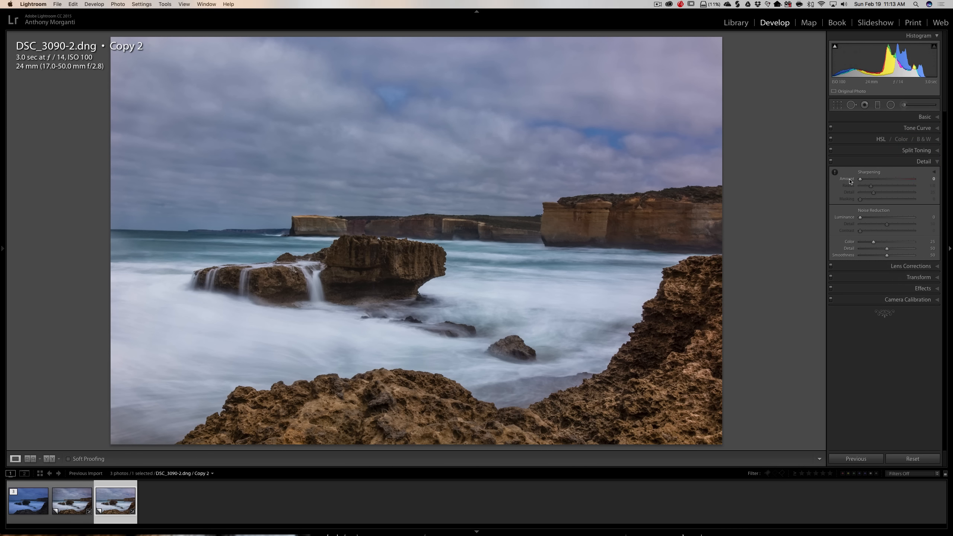
{"action": "left_click", "coordinate": [928, 162]}
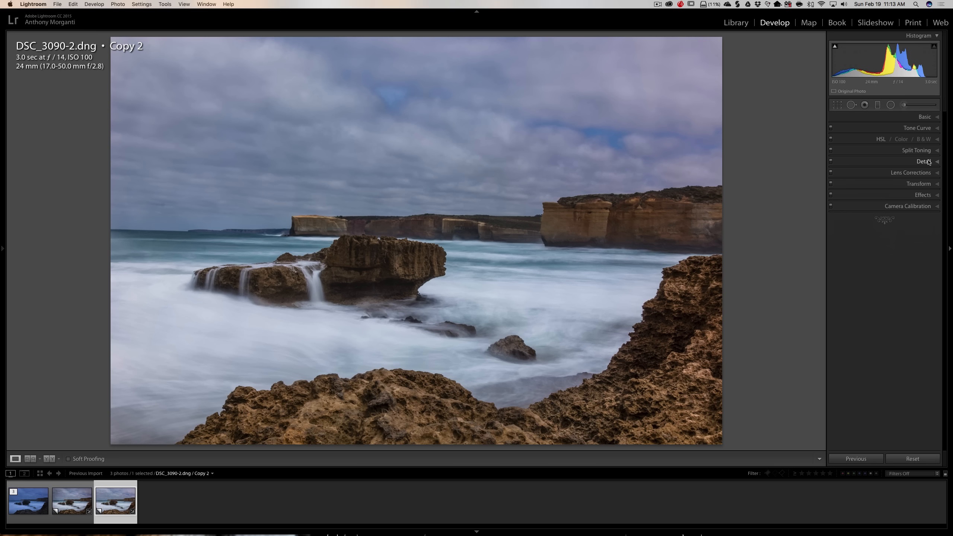
Send Copy 2 to Topaz DeNoise 6 as a copy with Lightroom adjustments
{"action": "right_click", "coordinate": [460, 209]}
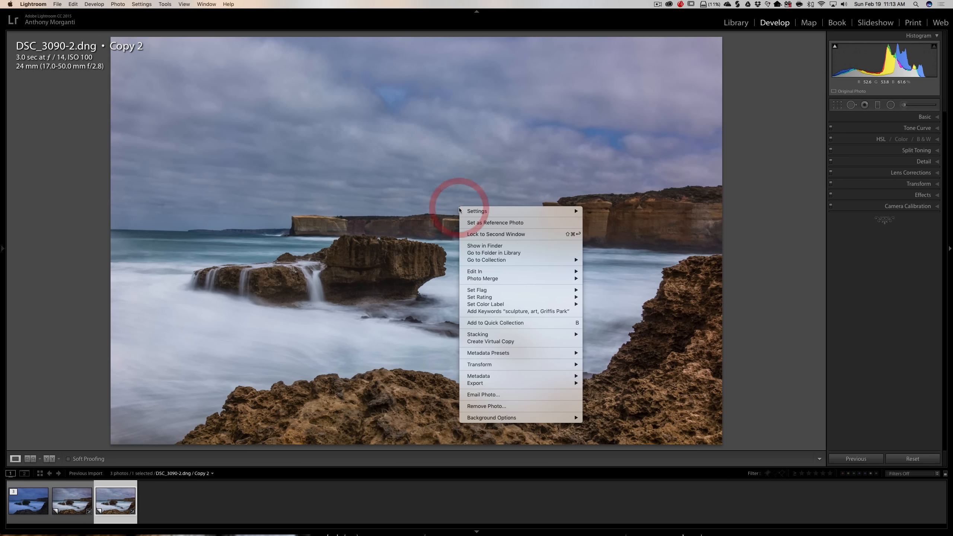
{"action": "mouse_move", "coordinate": [576, 273]}
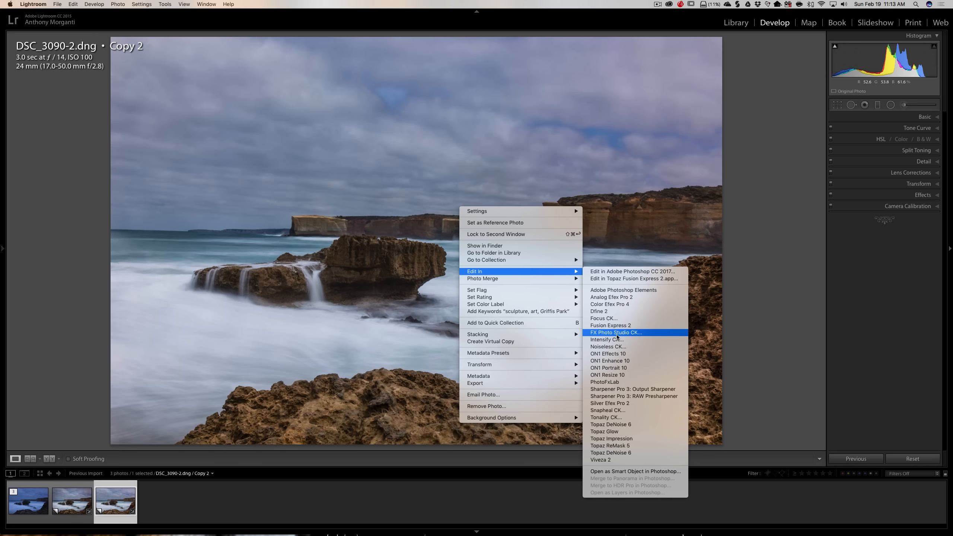
{"action": "left_click", "coordinate": [638, 424]}
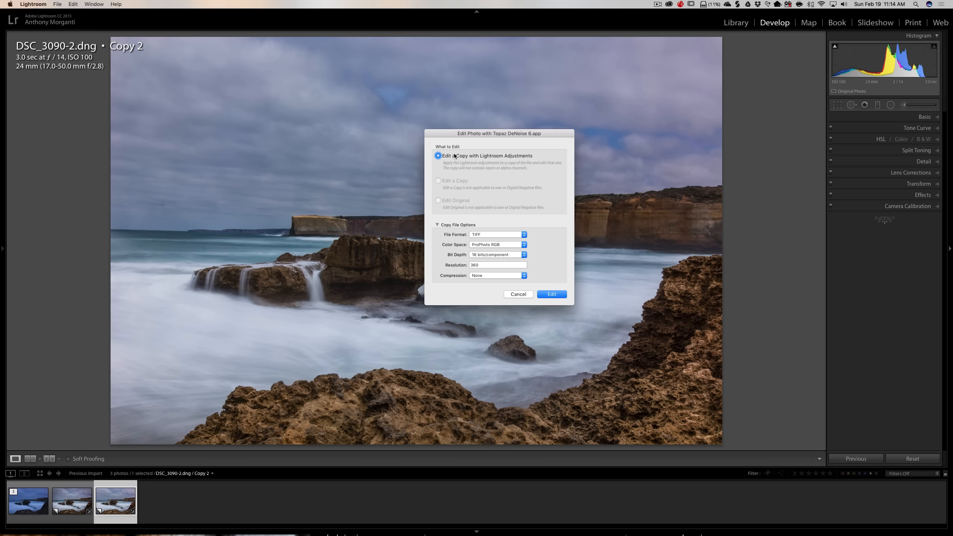
{"action": "left_click", "coordinate": [550, 295]}
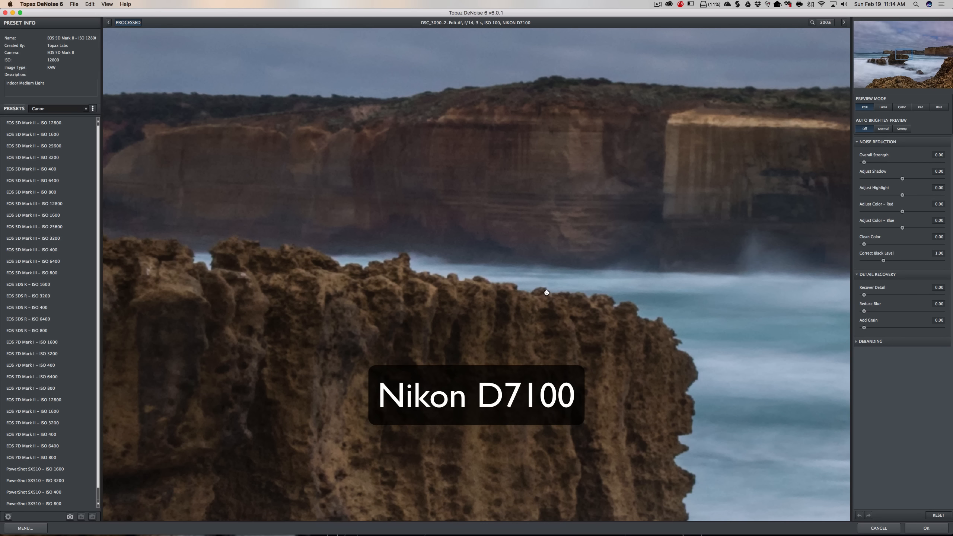
Switch the DeNoise presets to Nikon and browse the camera and ISO presets, with more sky above the cliff in the preview
{"action": "left_click", "coordinate": [86, 109]}
{"action": "left_click", "coordinate": [45, 127]}
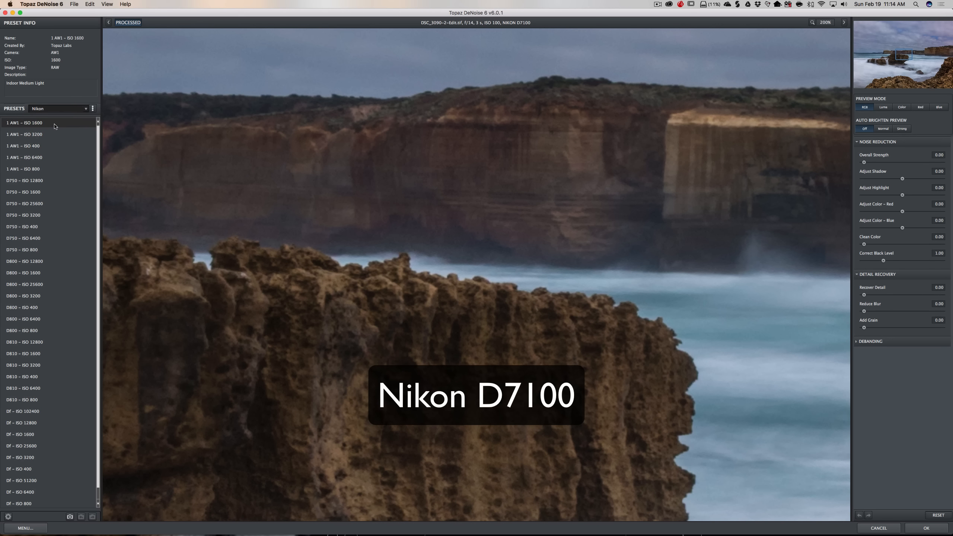
{"action": "left_click_drag", "start_coordinate": [489, 207], "coordinate": [525, 253]}
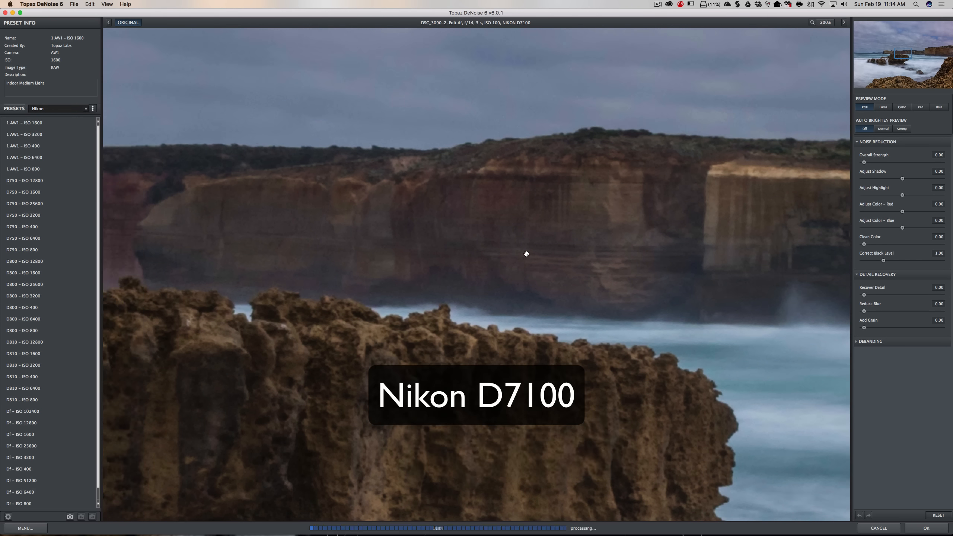
{"action": "left_click_drag", "start_coordinate": [449, 143], "coordinate": [451, 167]}
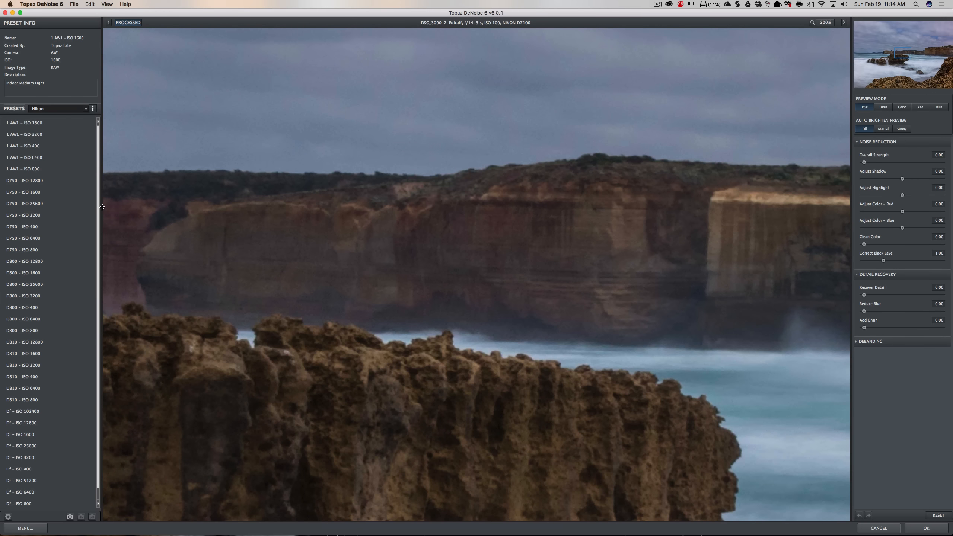
{"action": "left_click", "coordinate": [12, 192]}
{"action": "left_click", "coordinate": [9, 126]}
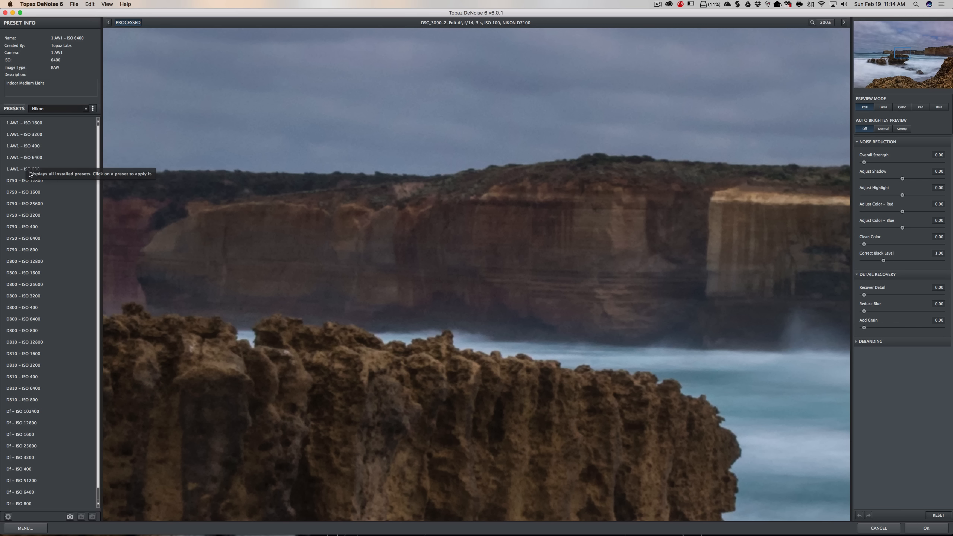
{"action": "left_click", "coordinate": [53, 191]}
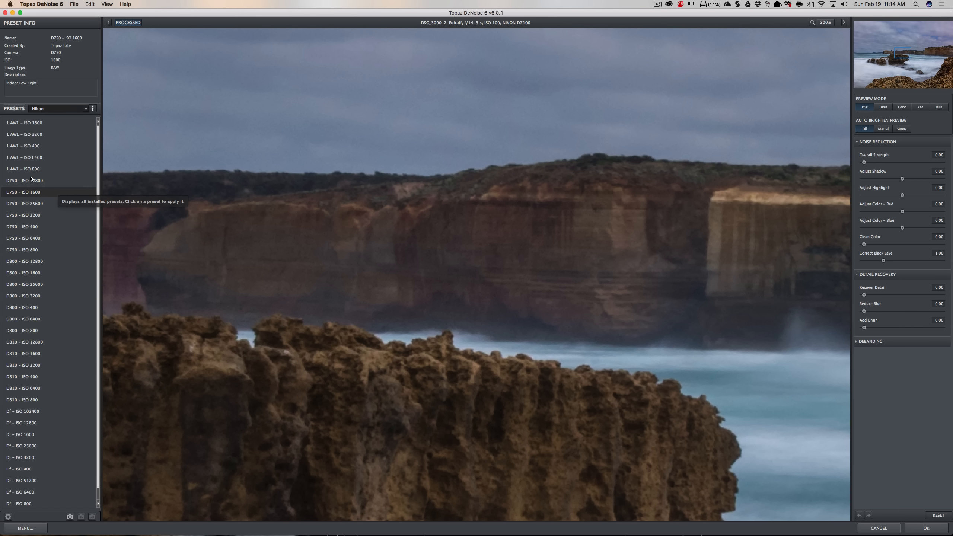
Apply the Nikon 1 AW1 – ISO 400 preset, set Add Grain to 0.00 and save the result back to Lightroom
{"action": "left_click", "coordinate": [22, 147]}
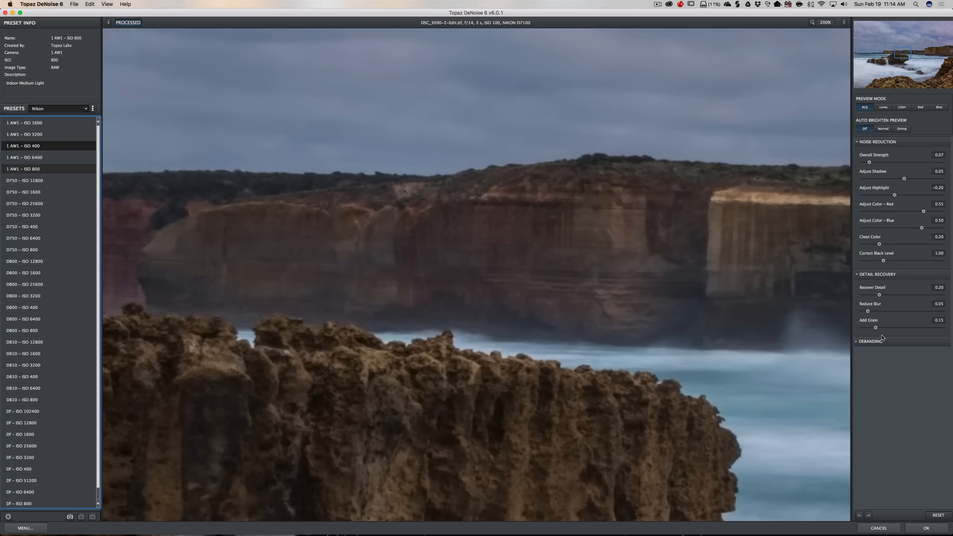
{"action": "left_click_drag", "start_coordinate": [876, 327], "coordinate": [841, 330]}
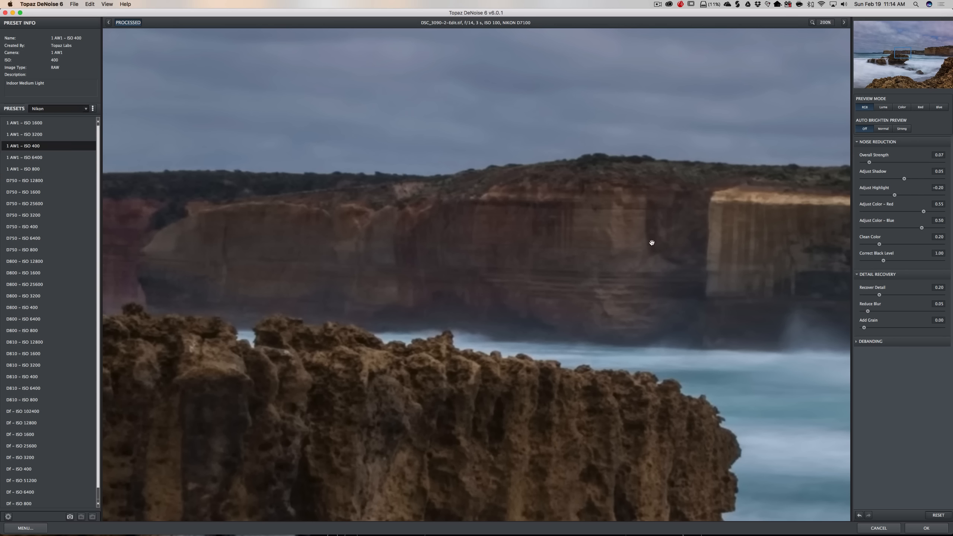
{"action": "left_click", "coordinate": [927, 528]}
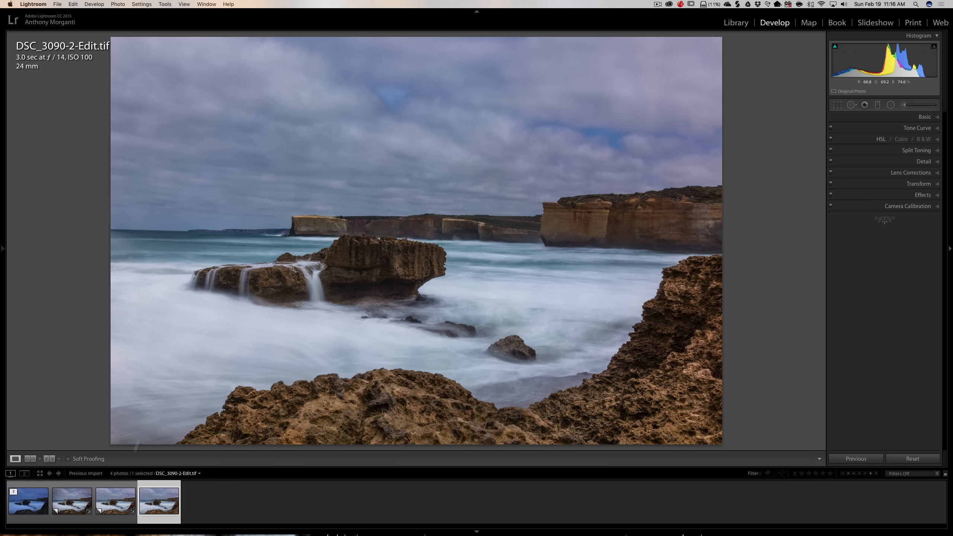
Compare Copy 2 with the denoised DSC_3090-2-Edit.tif and remove virtual Copy 2 from the catalog
{"action": "left_click", "coordinate": [115, 502]}
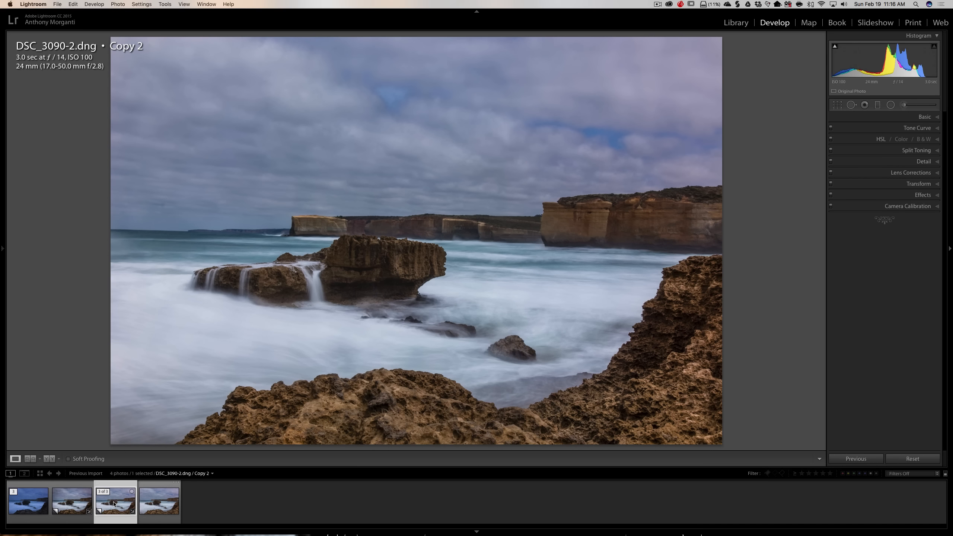
{"action": "left_click", "coordinate": [151, 506]}
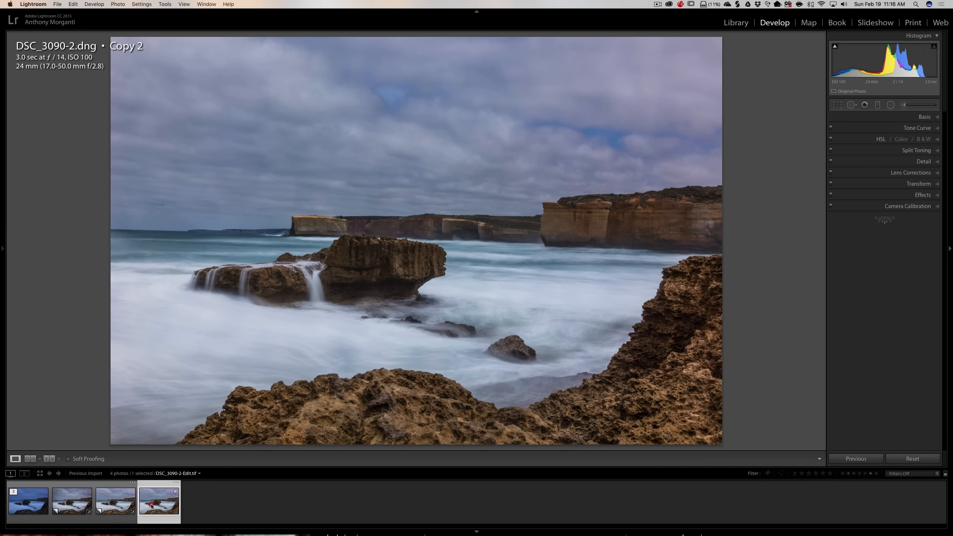
{"action": "left_click", "coordinate": [110, 507]}
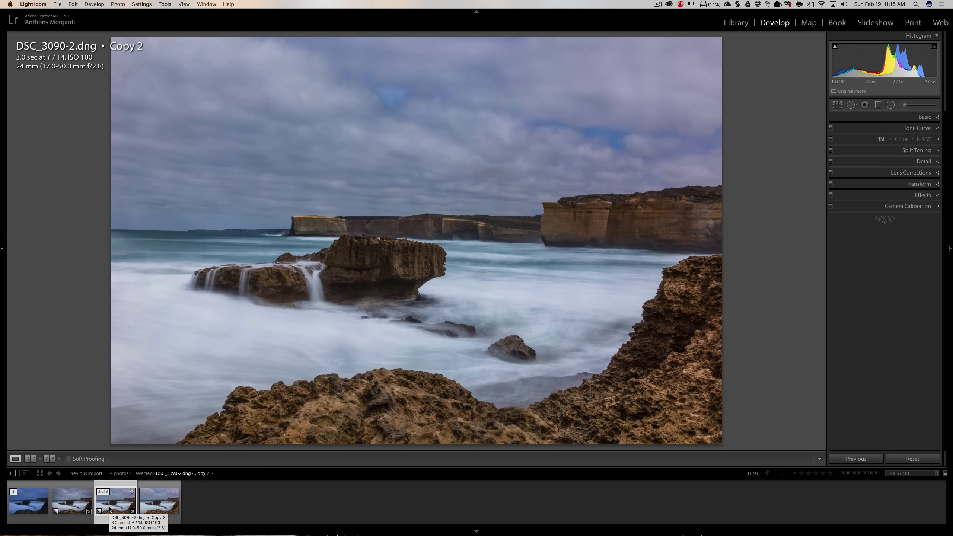
{"action": "key", "text": "BackSpace"}
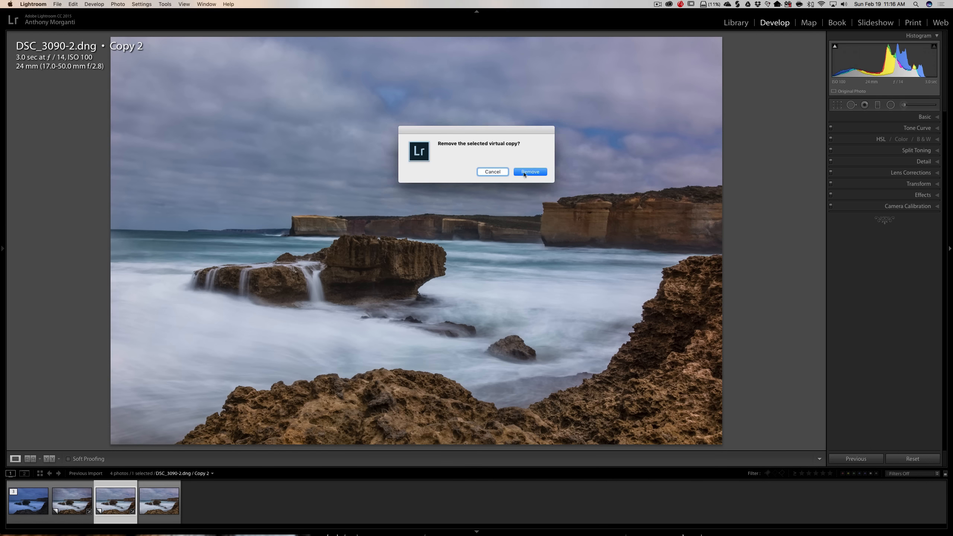
{"action": "left_click", "coordinate": [529, 172]}
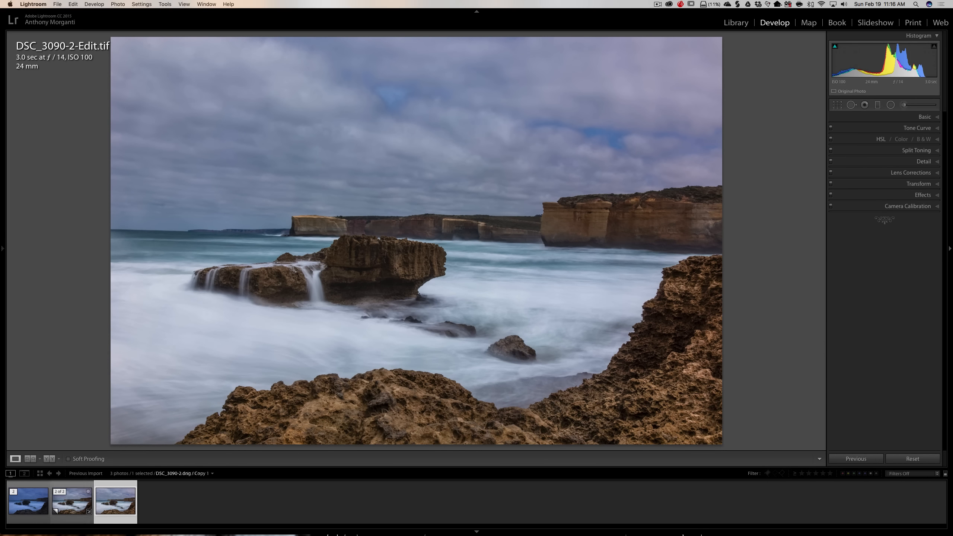
Compare the original blue photo, Copy 1 and the denoised DSC_3090-2-Edit.tif in turn
{"action": "left_click", "coordinate": [23, 509]}
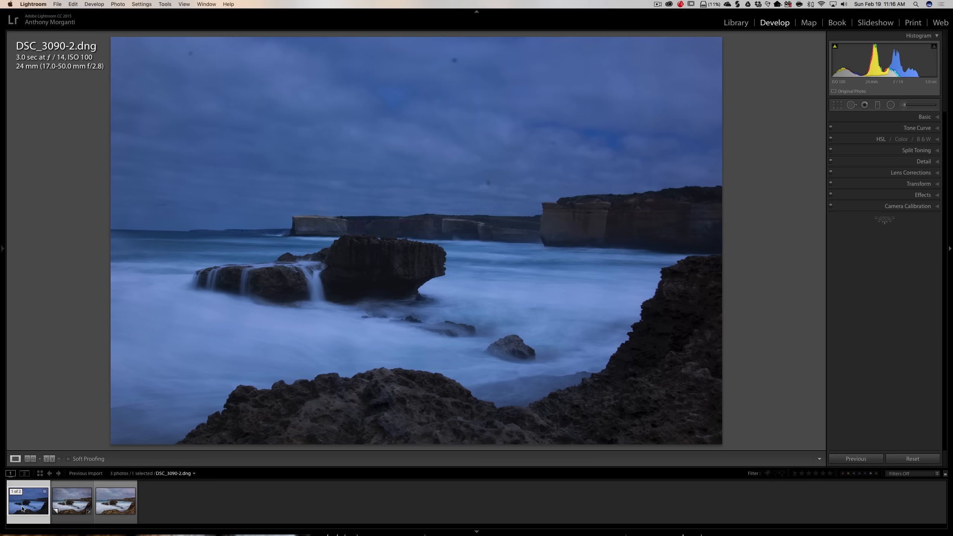
{"action": "left_click", "coordinate": [64, 506]}
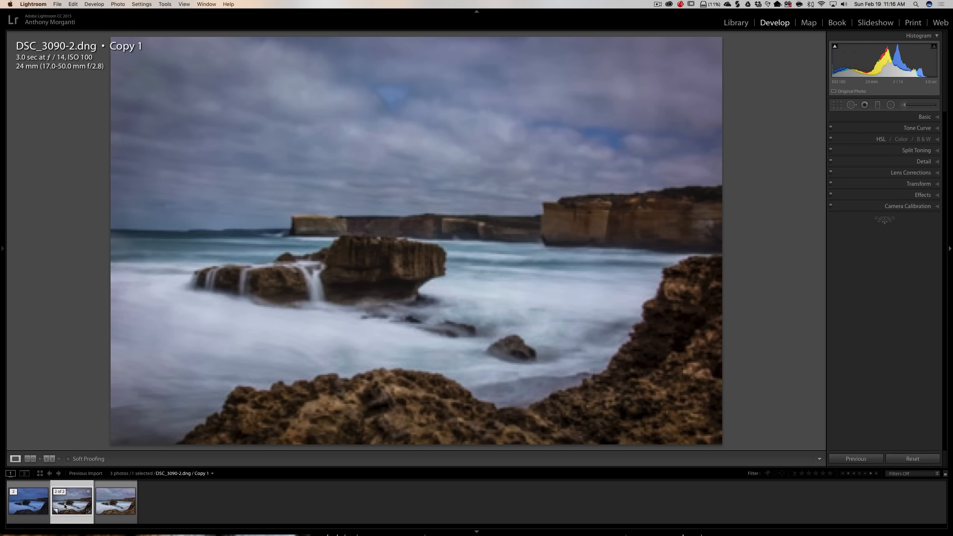
{"action": "left_click", "coordinate": [114, 510]}
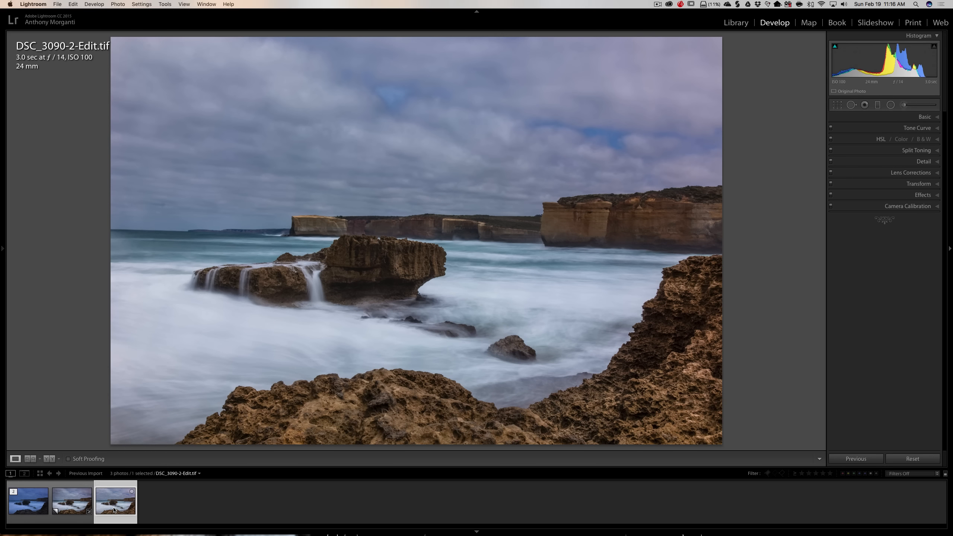
Open DSC_3090-2-Edit.tif in ON1 Effects 10, choosing to edit the original file
{"action": "right_click", "coordinate": [421, 196]}
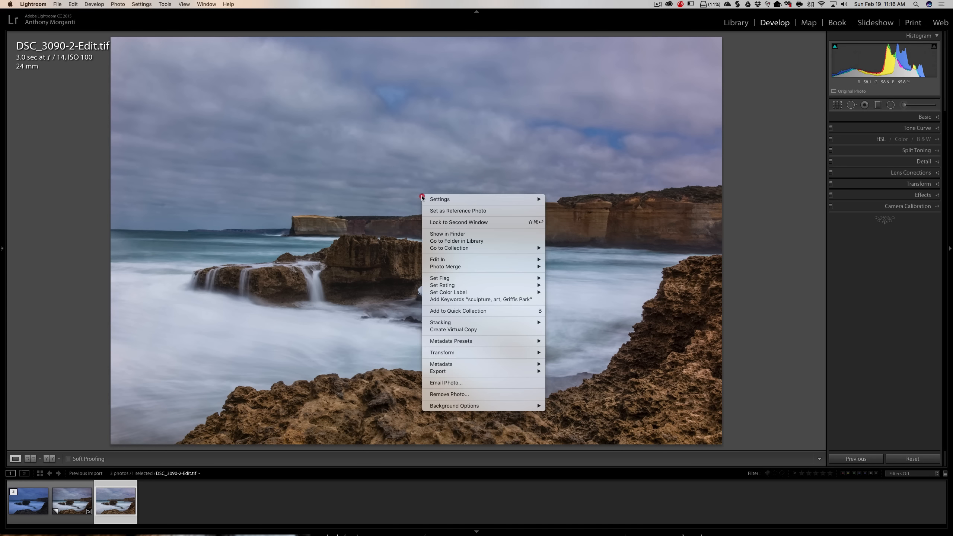
{"action": "mouse_move", "coordinate": [489, 260]}
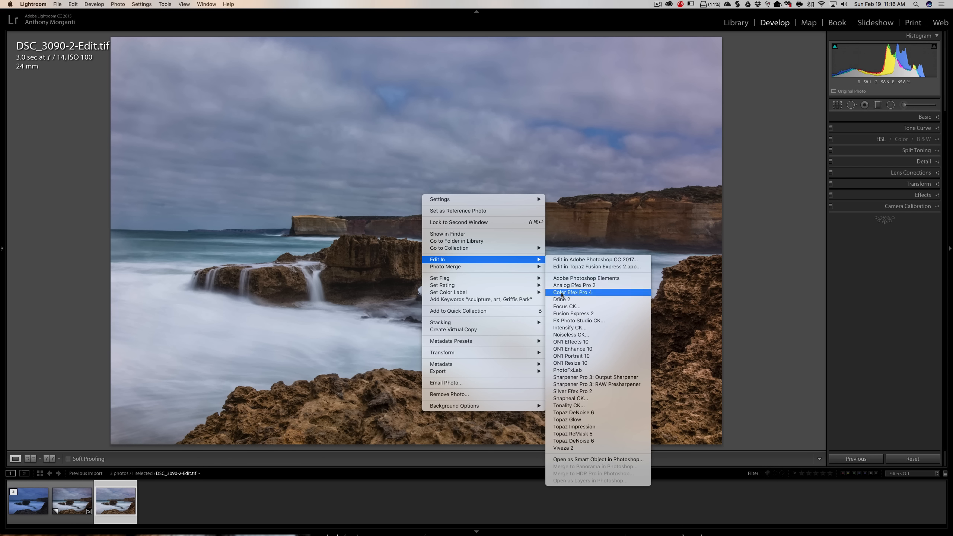
{"action": "left_click", "coordinate": [562, 342]}
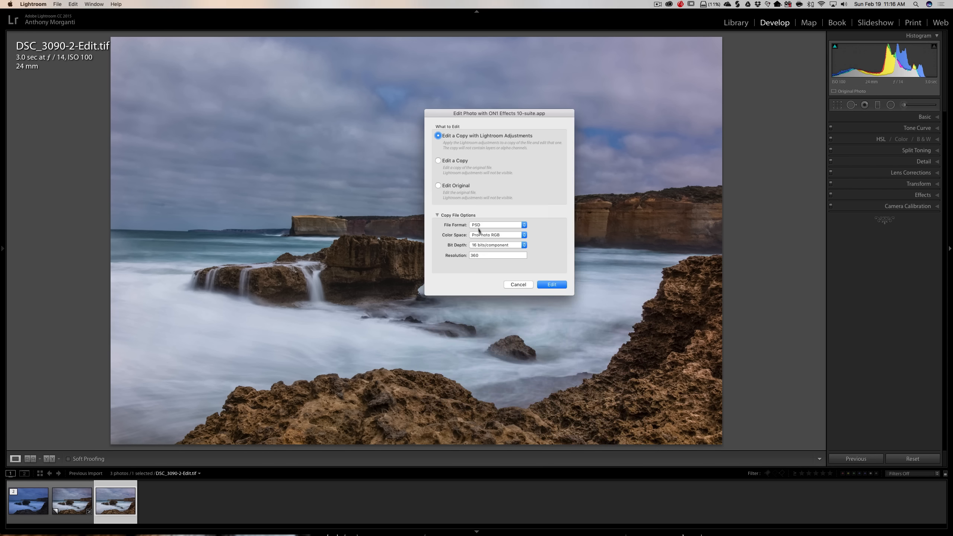
{"action": "left_click", "coordinate": [455, 185]}
{"action": "left_click", "coordinate": [549, 284]}
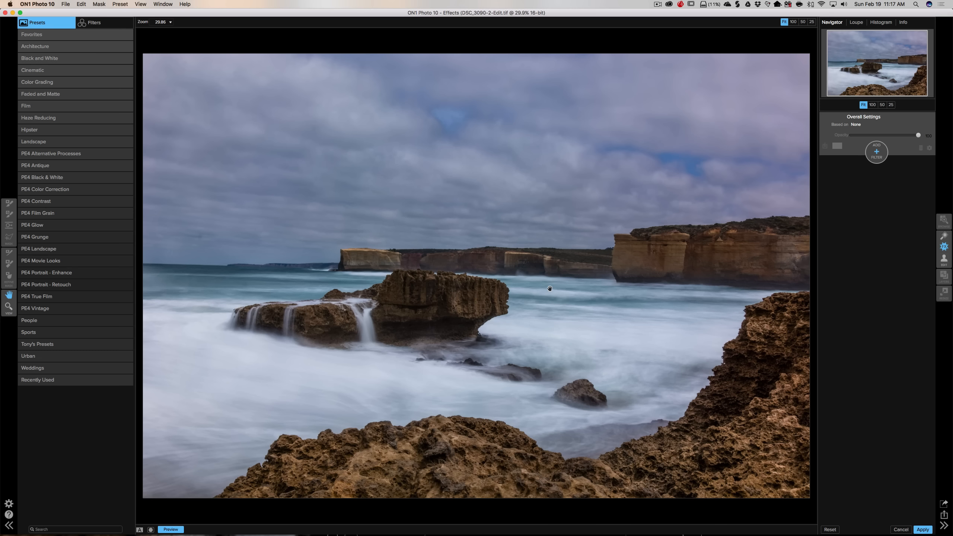
Add a Sunshine filter, try its Sunshine preset and compare the photo with the filter off and on
{"action": "left_click", "coordinate": [875, 154]}
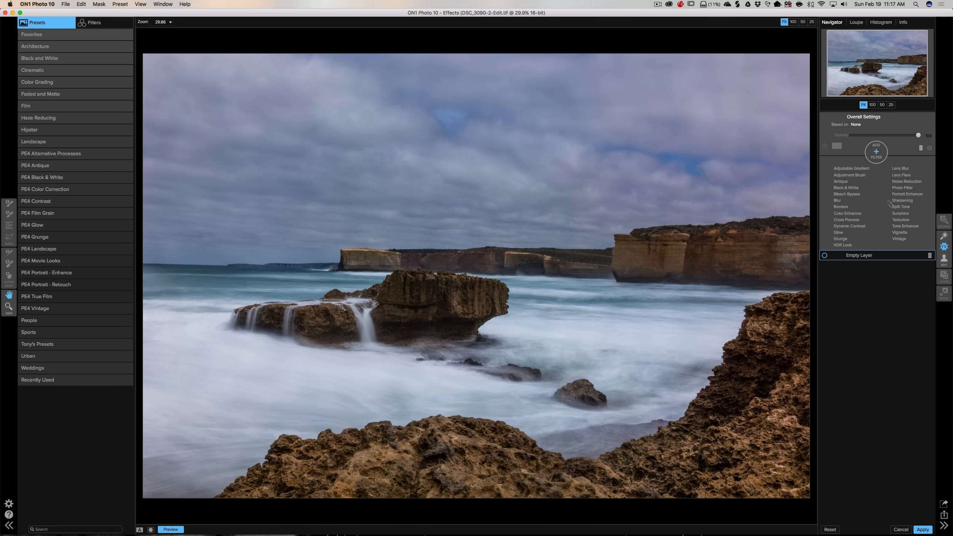
{"action": "left_click", "coordinate": [896, 213]}
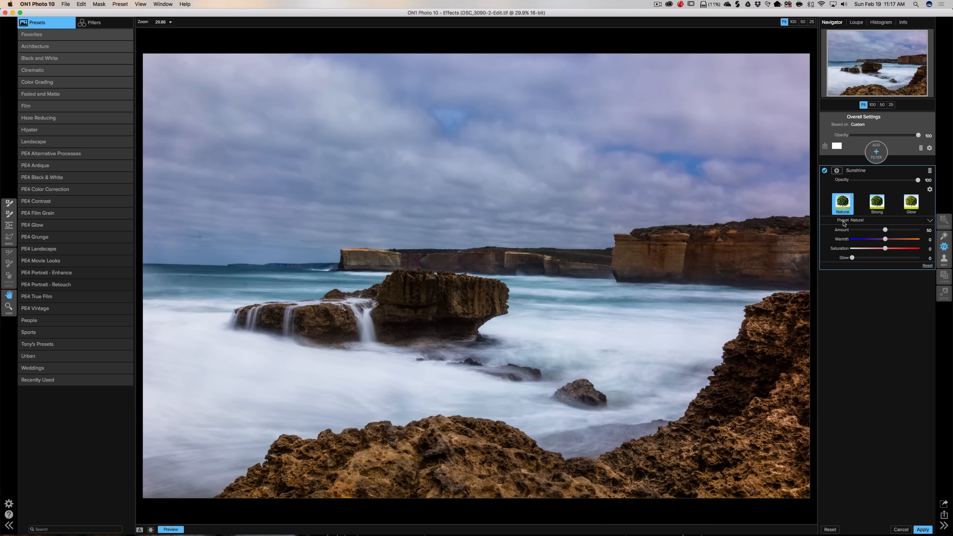
{"action": "left_click", "coordinate": [924, 221]}
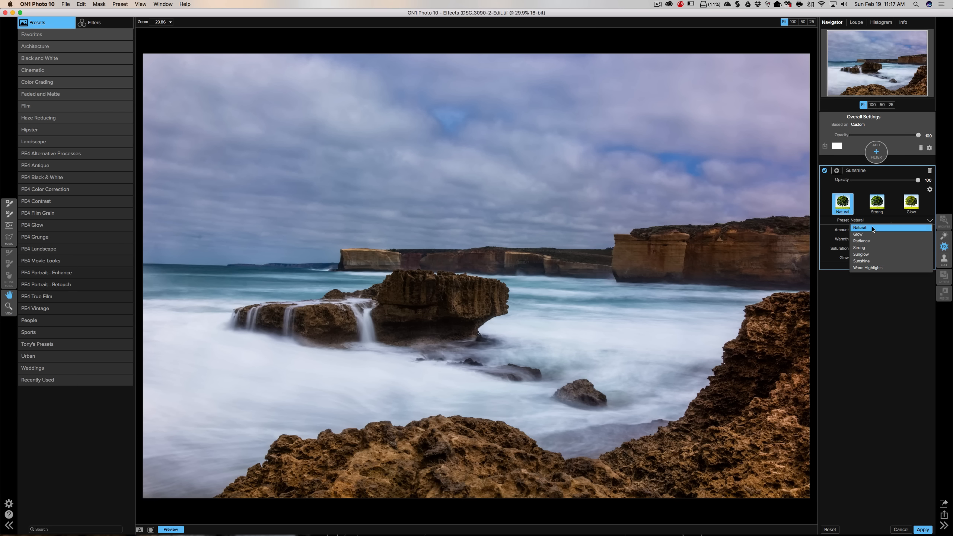
{"action": "left_click", "coordinate": [861, 262]}
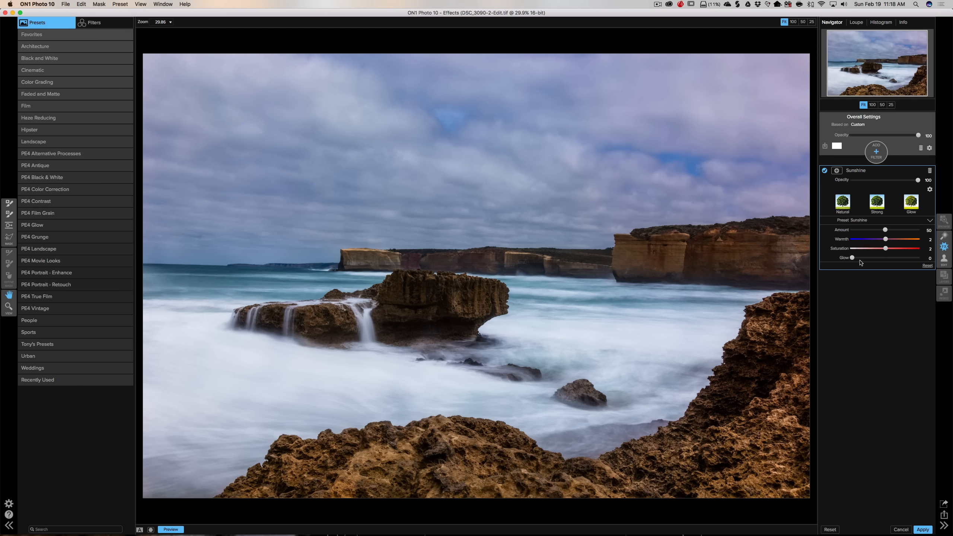
{"action": "left_click", "coordinate": [825, 171]}
{"action": "left_click", "coordinate": [825, 171]}
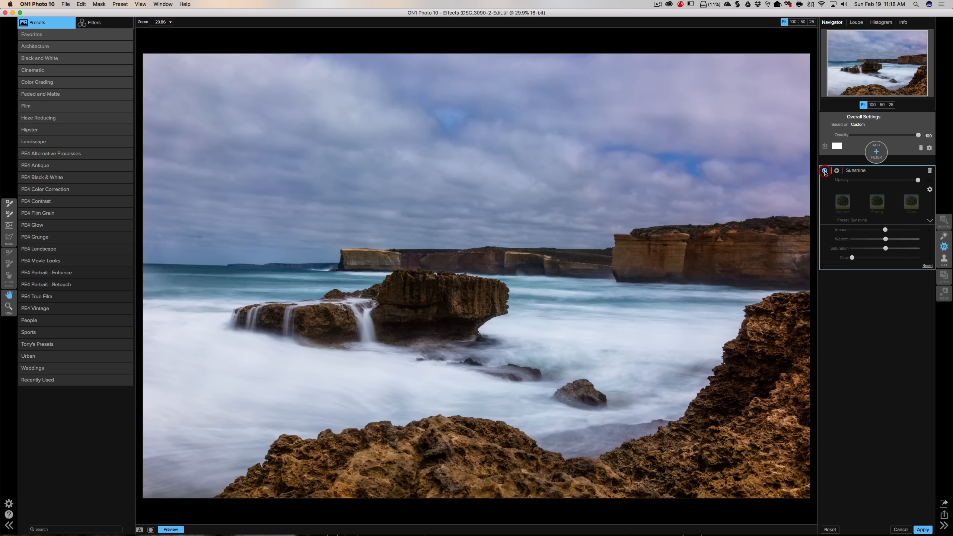
{"action": "left_click", "coordinate": [825, 171]}
{"action": "left_click", "coordinate": [824, 171]}
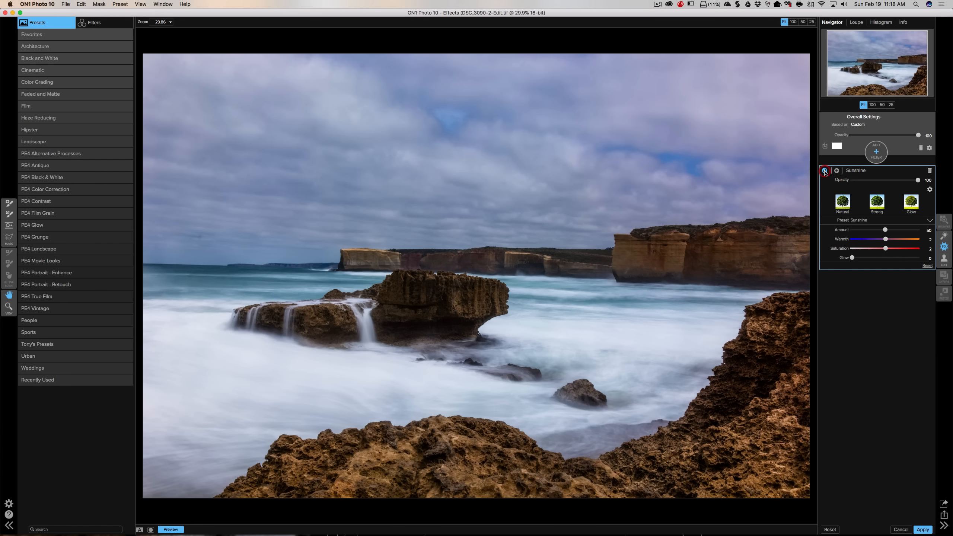
{"action": "left_click", "coordinate": [825, 171]}
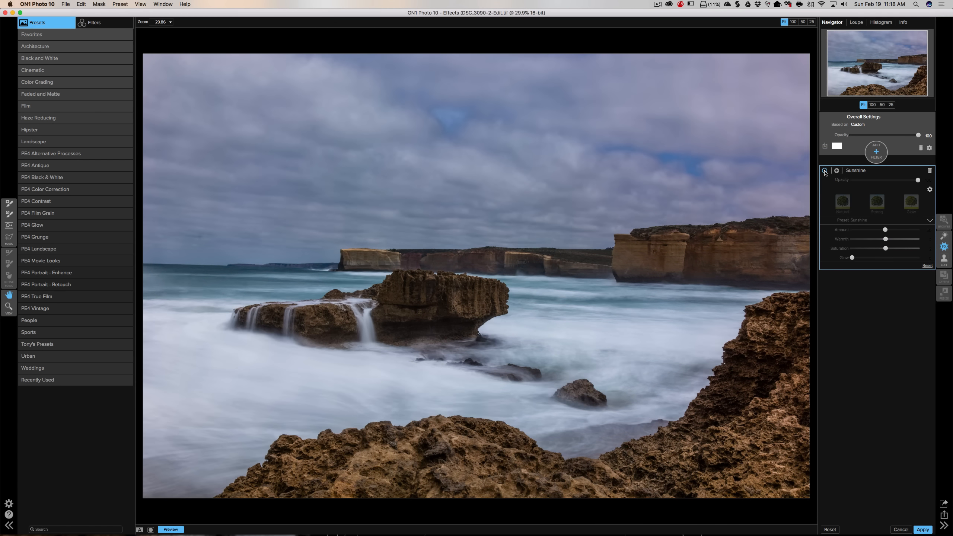
{"action": "left_click", "coordinate": [824, 171]}
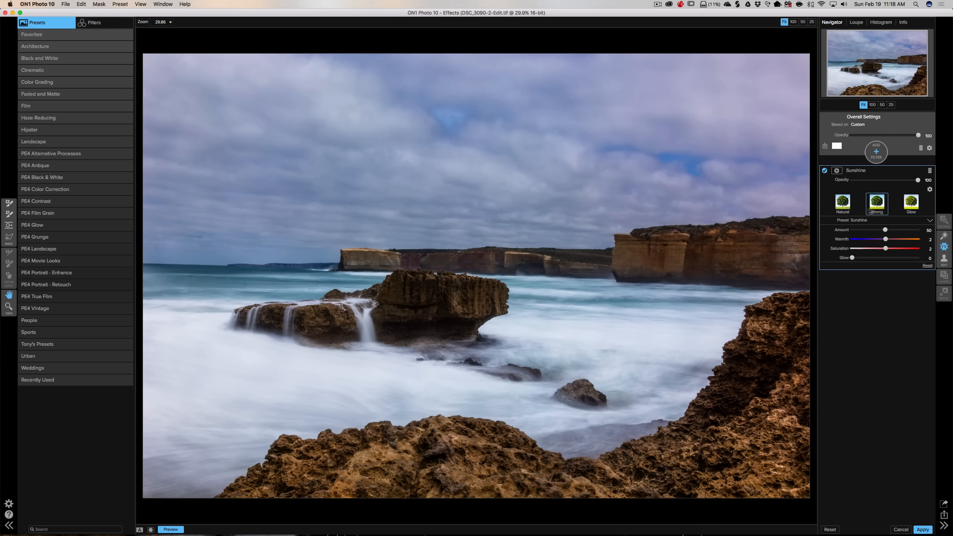
Set the Sunshine filter's preset to Natural, compare the photo with and without it, and collapse its settings
{"action": "left_click", "coordinate": [859, 221]}
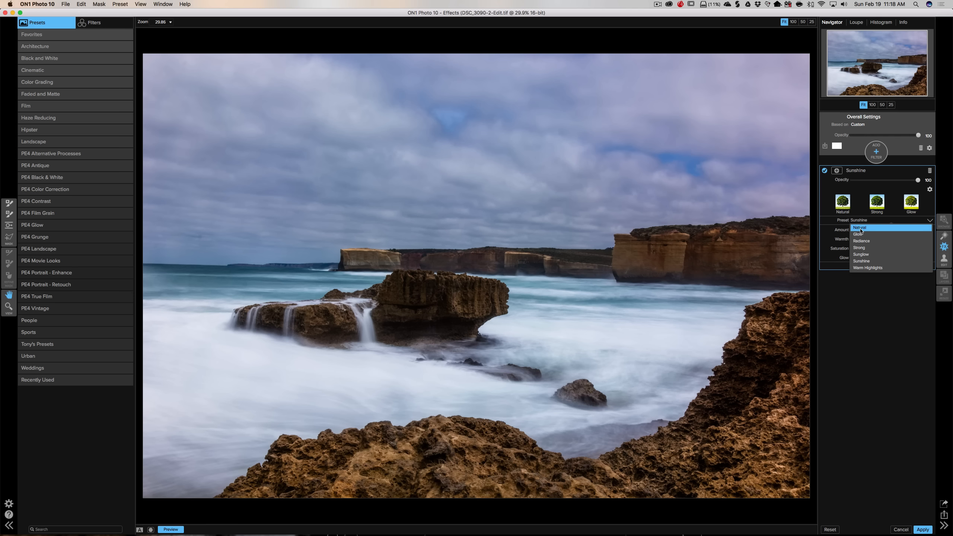
{"action": "left_click", "coordinate": [861, 229]}
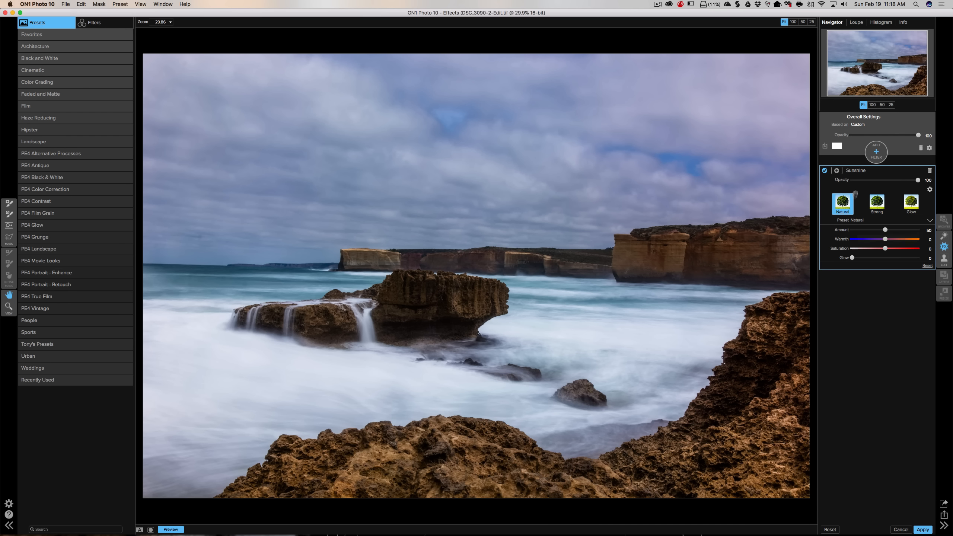
{"action": "left_click", "coordinate": [824, 171]}
{"action": "left_click", "coordinate": [824, 171]}
{"action": "left_click", "coordinate": [884, 171]}
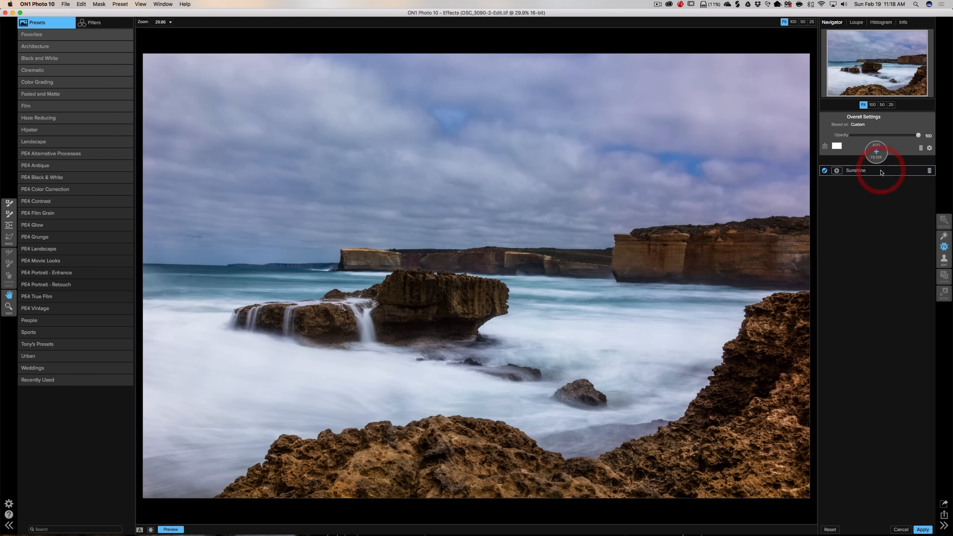
Add a Tone Enhancer filter above Sunshine, keeping its Auto Contrast preset, and collapse its settings
{"action": "left_click", "coordinate": [875, 155]}
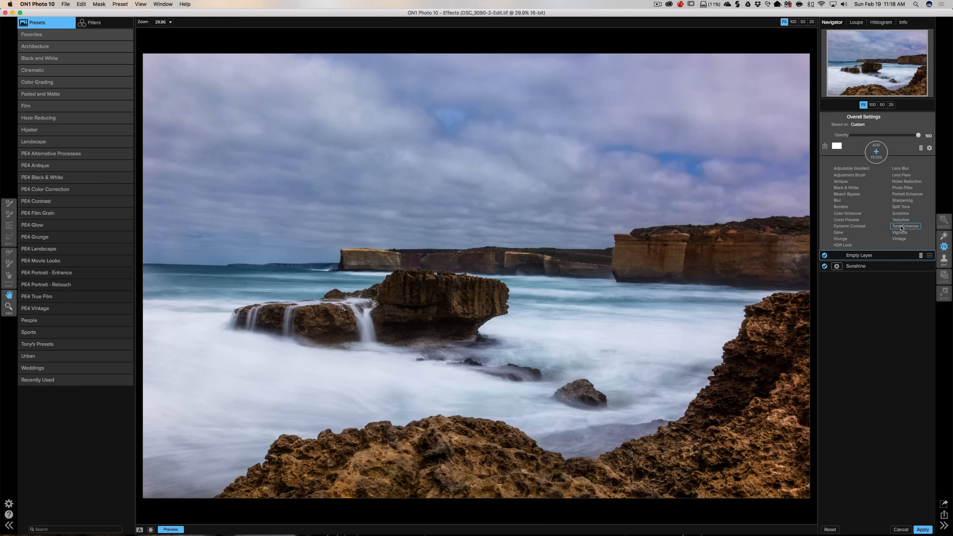
{"action": "left_click", "coordinate": [903, 227]}
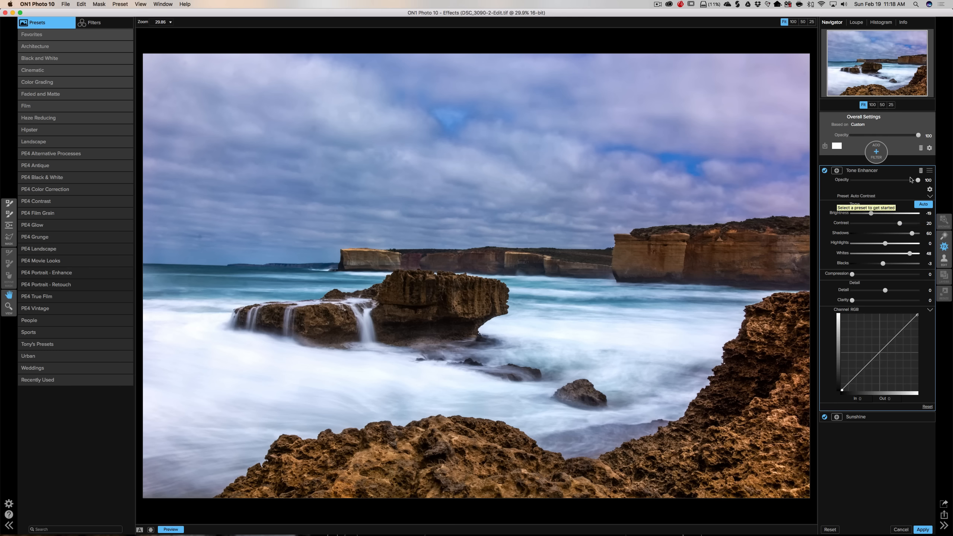
{"action": "left_click", "coordinate": [893, 171]}
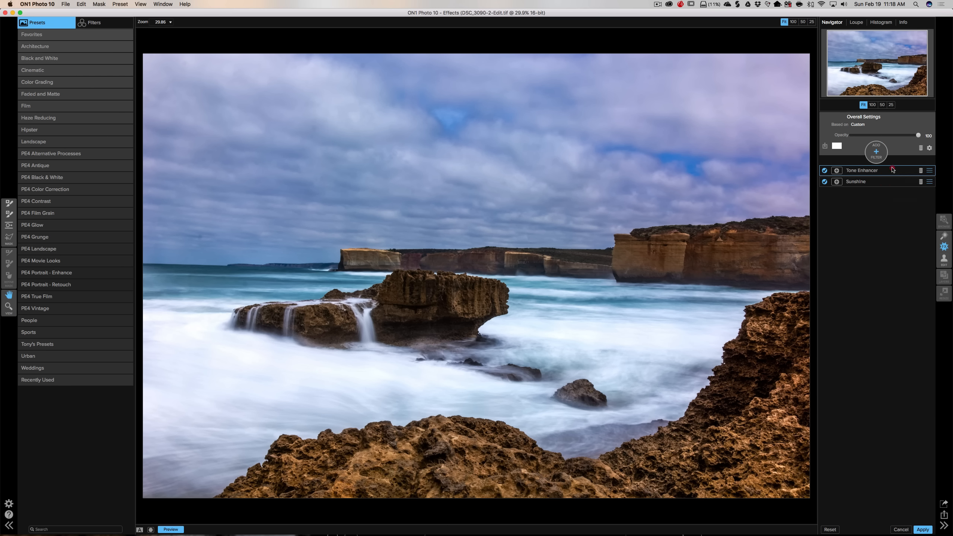
Add a Dynamic Contrast filter, lower its opacity to 40 and compare the photo with the filter off and on
{"action": "left_click", "coordinate": [876, 152]}
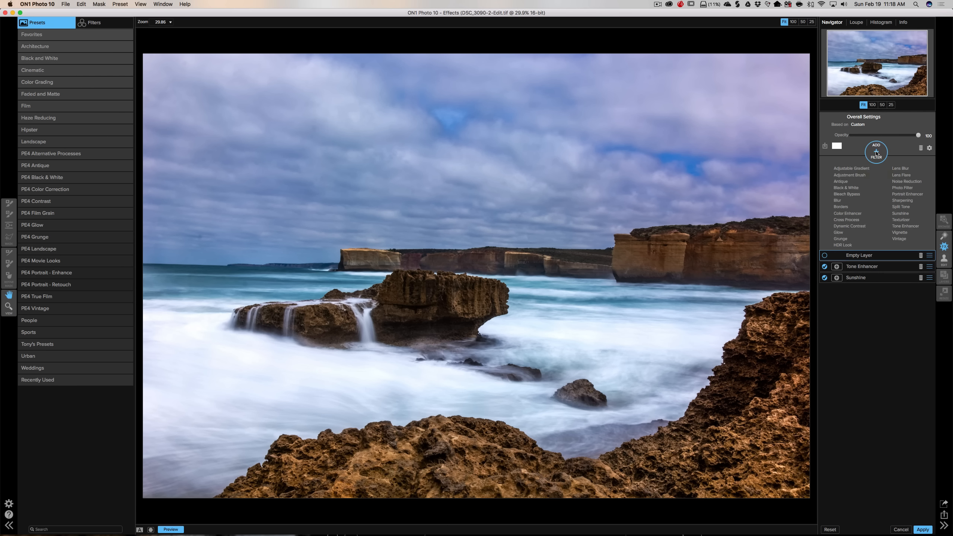
{"action": "left_click", "coordinate": [849, 227]}
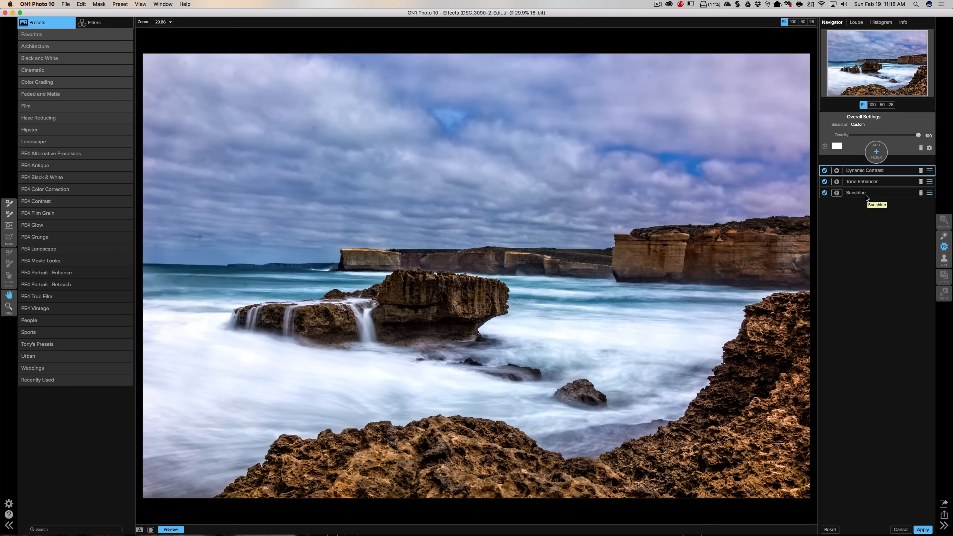
{"action": "left_click", "coordinate": [894, 171]}
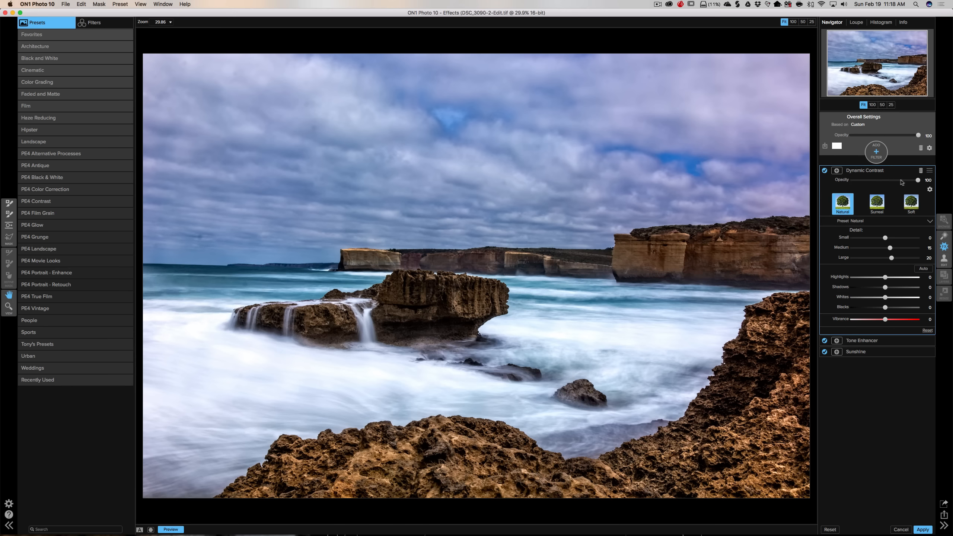
{"action": "left_click_drag", "start_coordinate": [918, 180], "coordinate": [878, 183]}
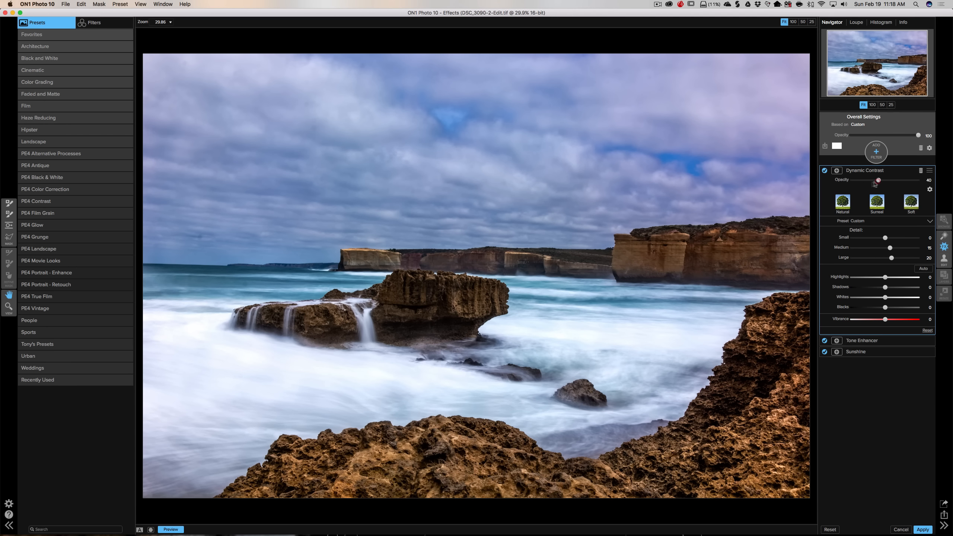
{"action": "left_click", "coordinate": [825, 171]}
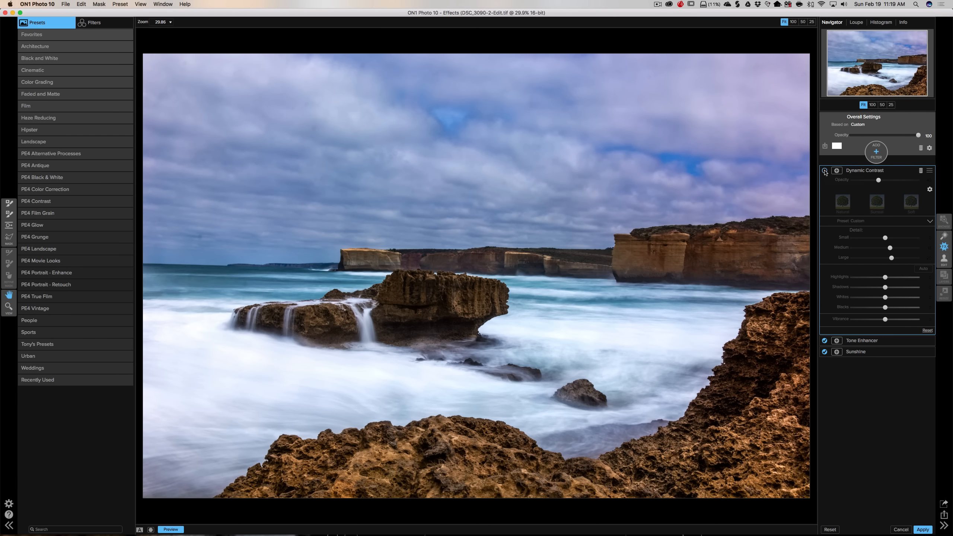
{"action": "left_click", "coordinate": [824, 171]}
{"action": "left_click", "coordinate": [824, 171]}
{"action": "left_click", "coordinate": [825, 171]}
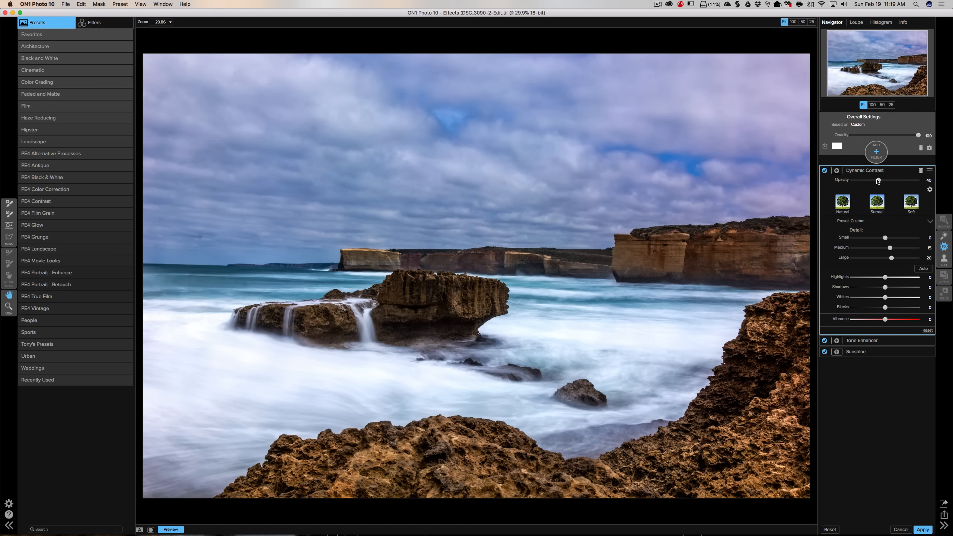
Raise the Dynamic Contrast filter's opacity to 50, check its effect against the unfiltered view and collapse its settings
{"action": "left_click_drag", "start_coordinate": [878, 181], "coordinate": [885, 182]}
{"action": "left_click", "coordinate": [825, 171]}
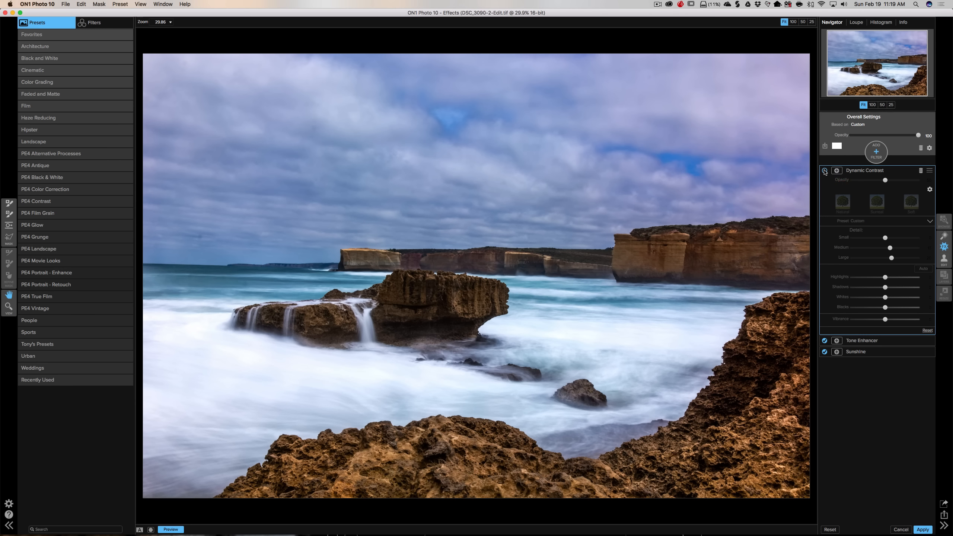
{"action": "left_click", "coordinate": [824, 171]}
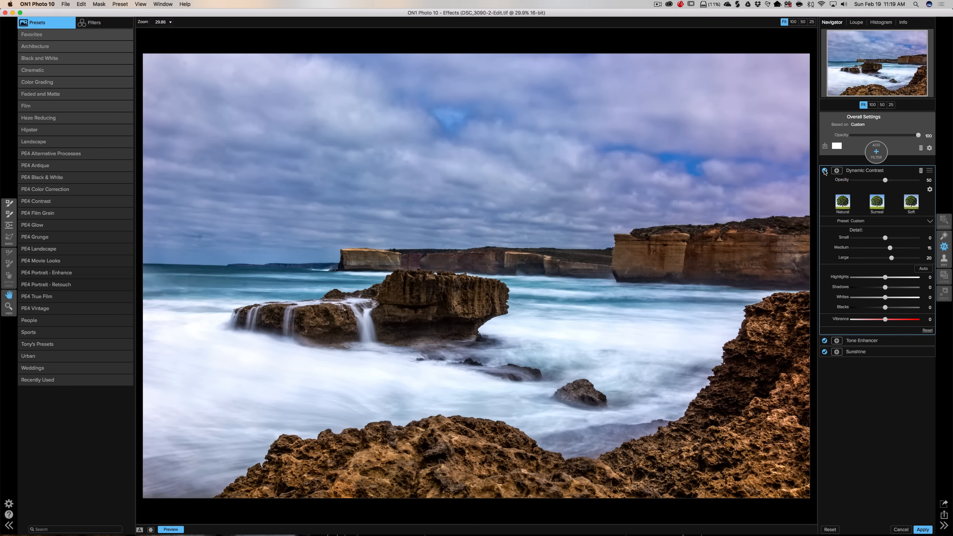
{"action": "left_click", "coordinate": [824, 171]}
{"action": "left_click", "coordinate": [886, 170]}
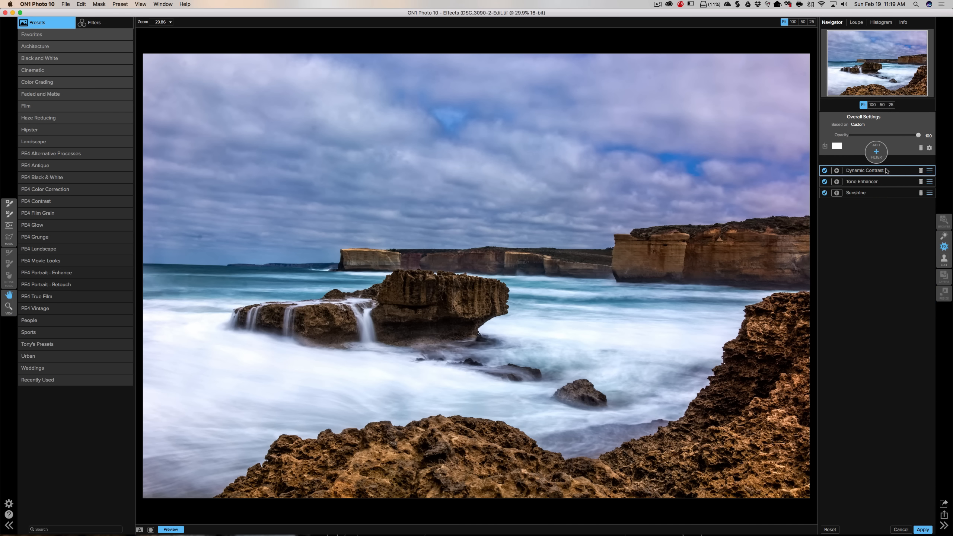
Add a Vignette filter with the Soft style, set its size to 42 and compare the photo with and without it
{"action": "left_click", "coordinate": [876, 151]}
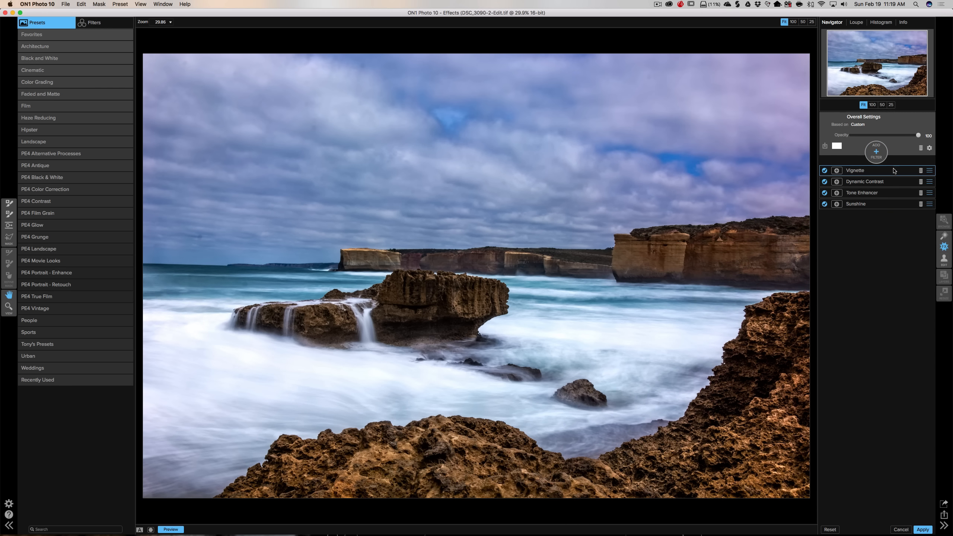
{"action": "left_click", "coordinate": [895, 170]}
{"action": "left_click", "coordinate": [910, 203]}
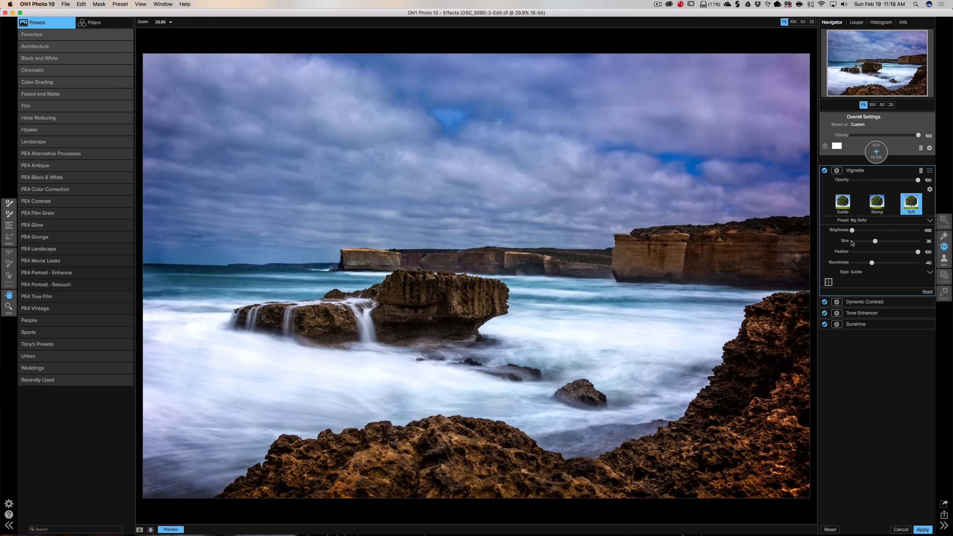
{"action": "left_click_drag", "start_coordinate": [877, 243], "coordinate": [879, 243]}
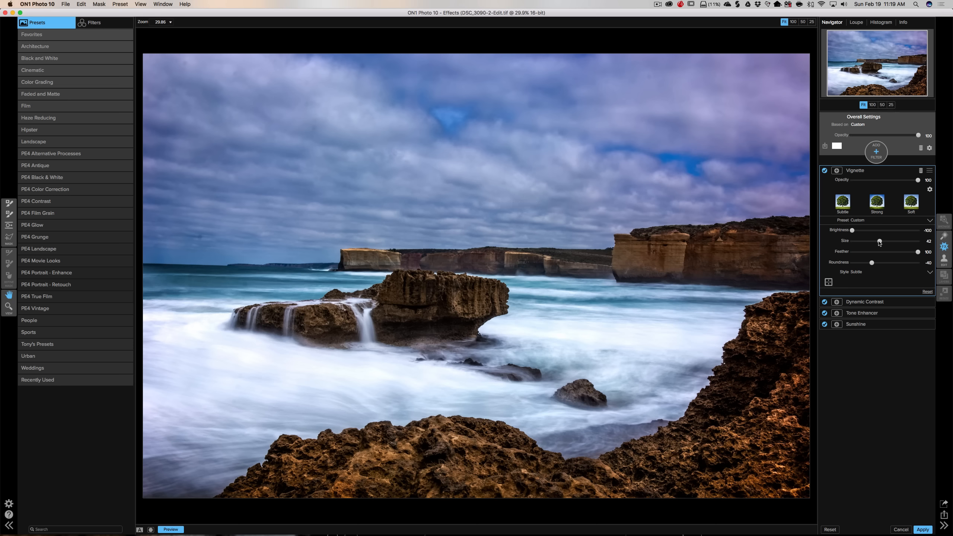
{"action": "left_click", "coordinate": [825, 171]}
{"action": "left_click", "coordinate": [825, 171]}
{"action": "left_click", "coordinate": [825, 171]}
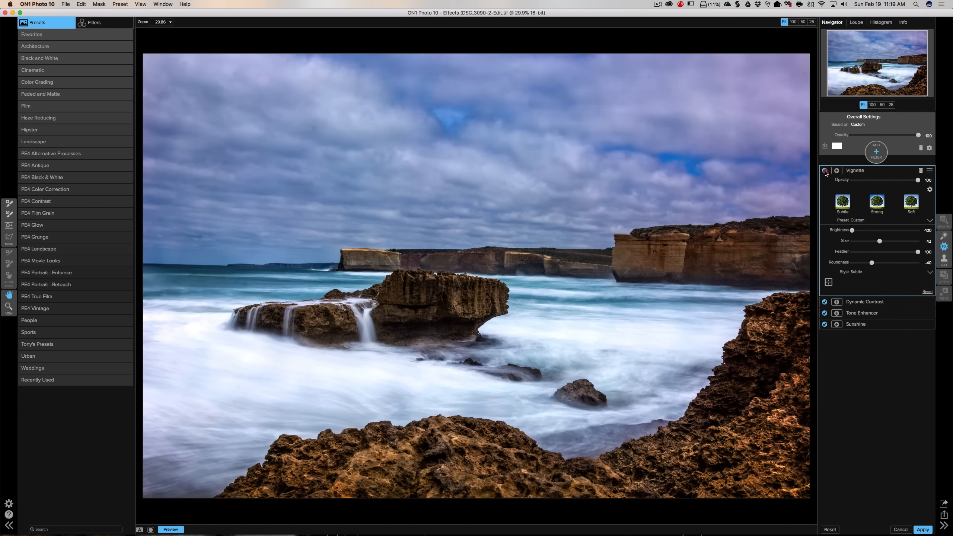
{"action": "left_click", "coordinate": [825, 170]}
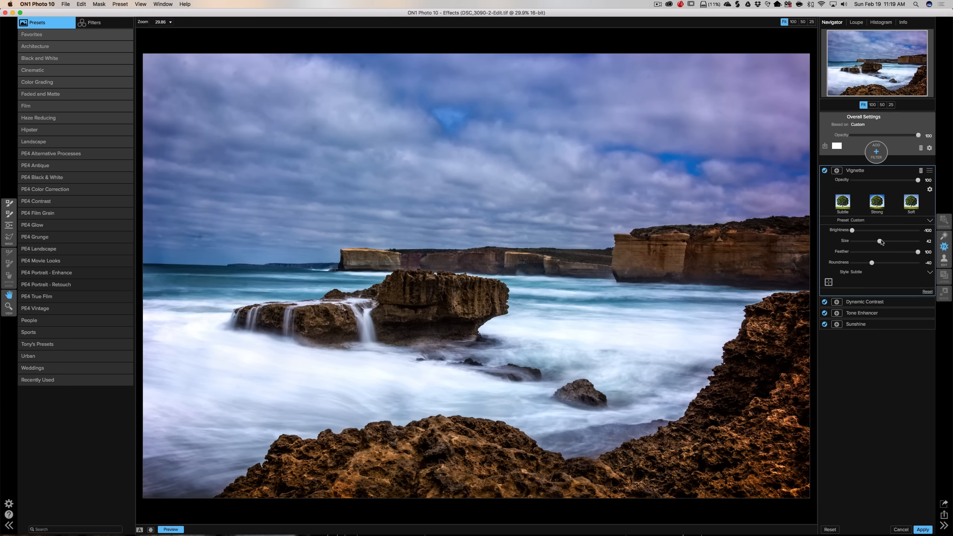
Set the vignette's size to 52 and check the photo with the filter off and on
{"action": "left_click_drag", "start_coordinate": [880, 241], "coordinate": [887, 242]}
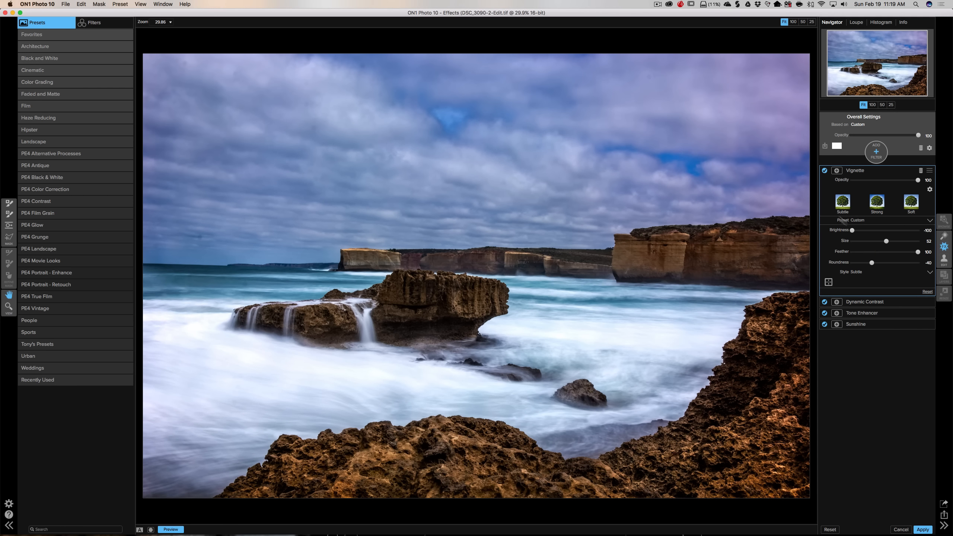
{"action": "left_click", "coordinate": [825, 170]}
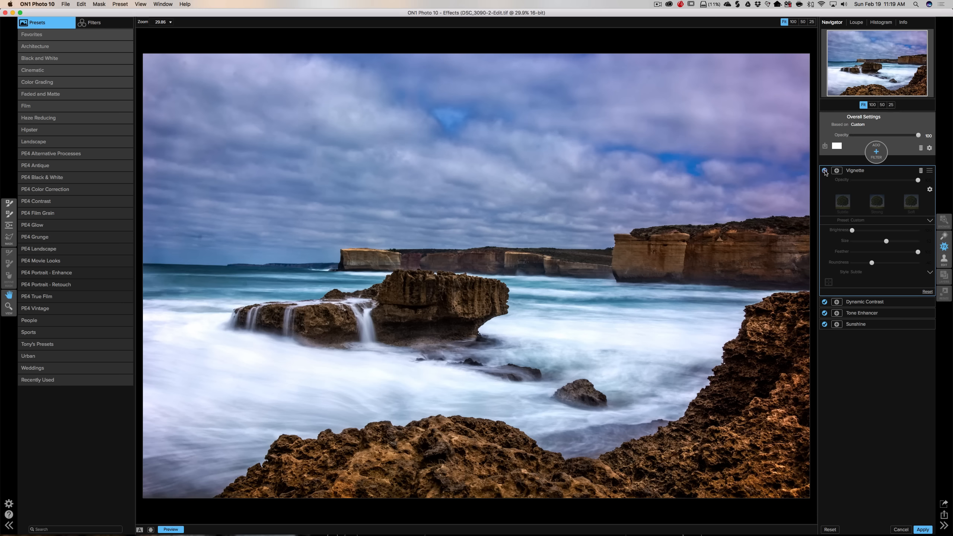
{"action": "left_click", "coordinate": [825, 170]}
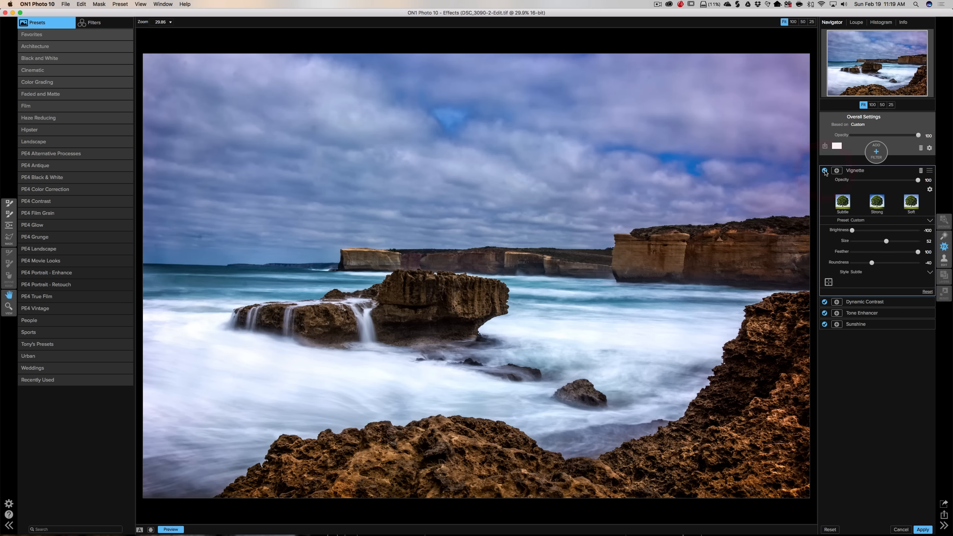
Collapse the Vignette filter's settings and apply all the effects to return the edited photo to Lightroom
{"action": "left_click", "coordinate": [878, 171]}
{"action": "left_click", "coordinate": [924, 531]}
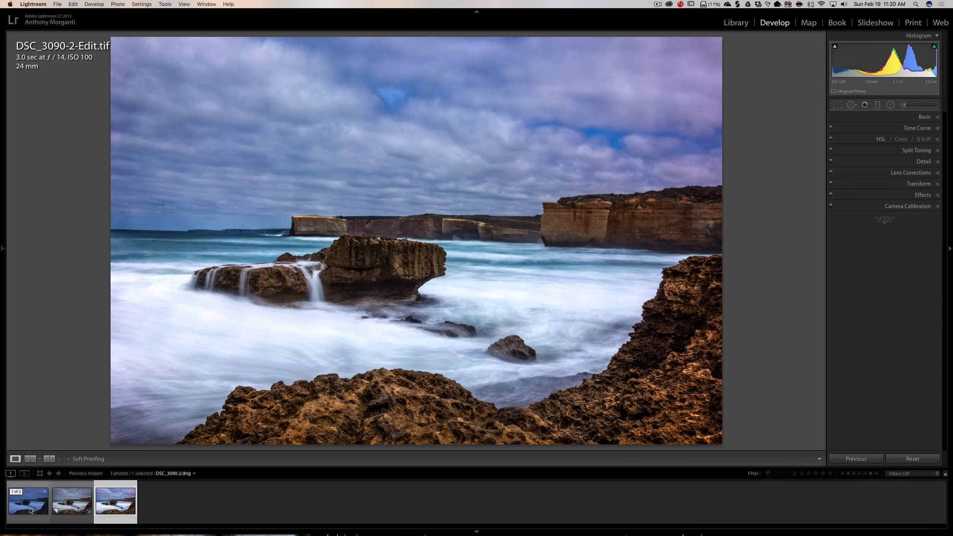
View the original DNG, its corrected virtual copy and the effects-enhanced TIFF one after another to compare them
{"action": "left_click", "coordinate": [31, 510]}
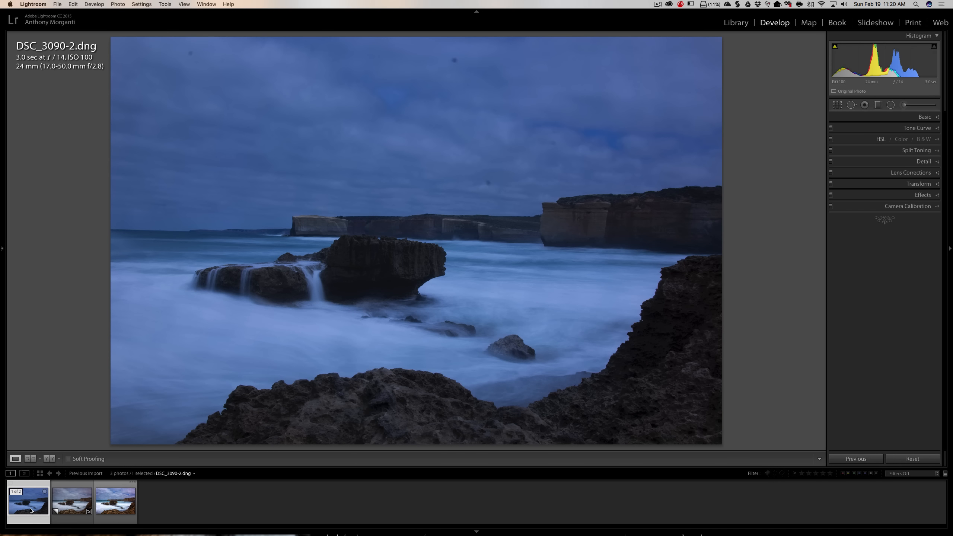
{"action": "left_click", "coordinate": [61, 504]}
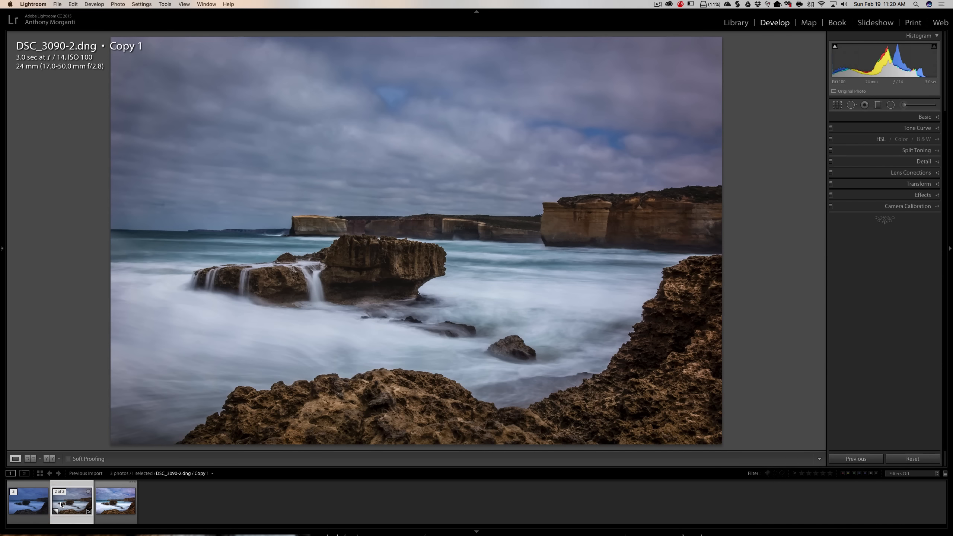
{"action": "left_click", "coordinate": [108, 509]}
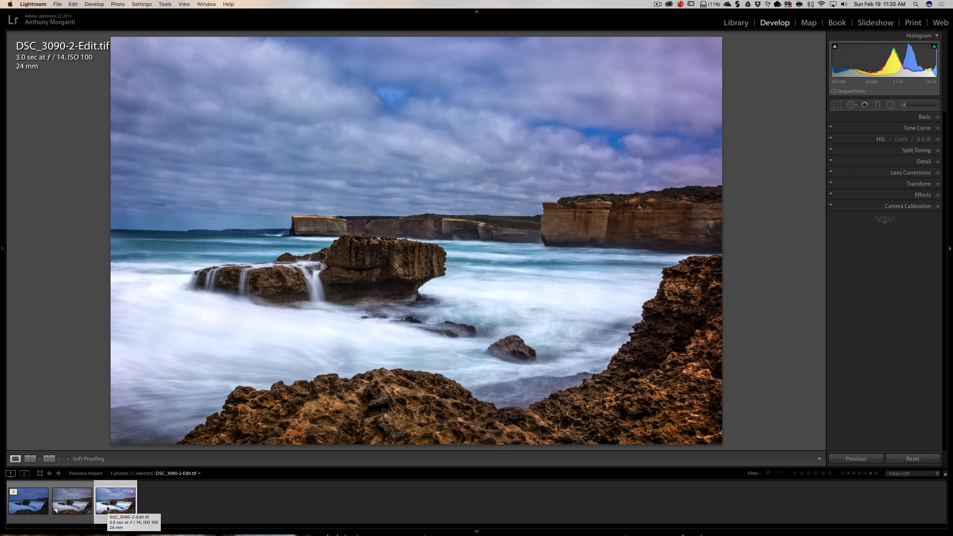
Select all three versions of the seascape and compare them together in Survey view with the surrounding panels hidden
{"action": "left_click", "coordinate": [27, 504]}
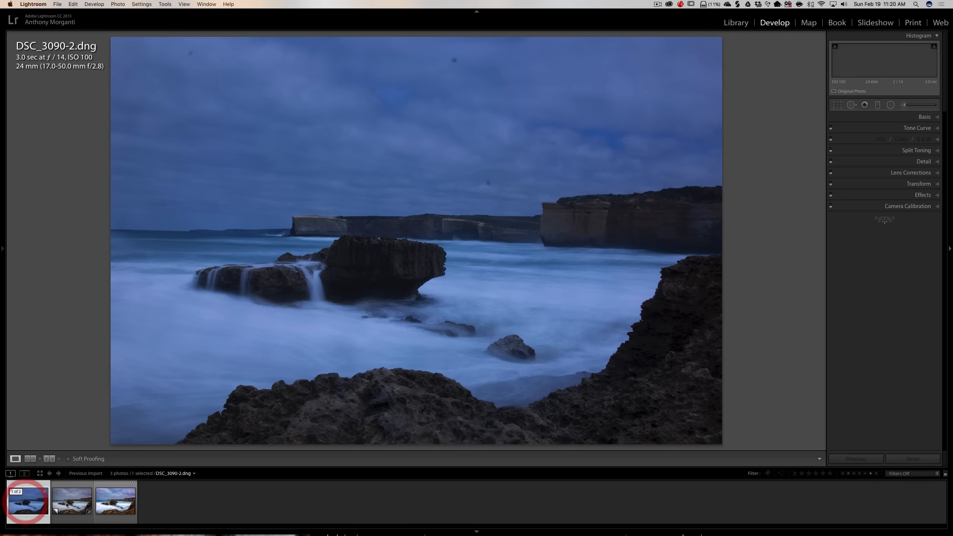
{"action": "left_click", "coordinate": [80, 500], "text": "super"}
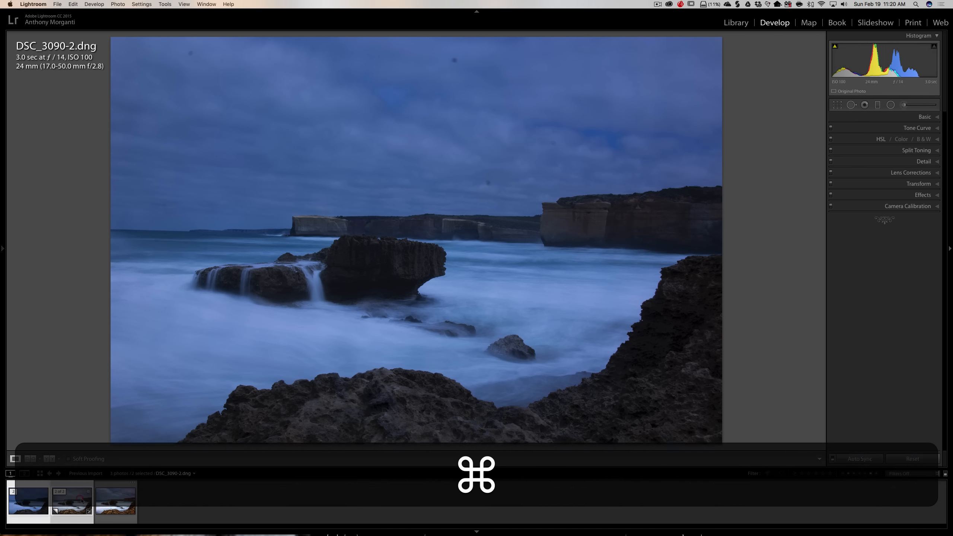
{"action": "left_click", "coordinate": [115, 502], "text": "super"}
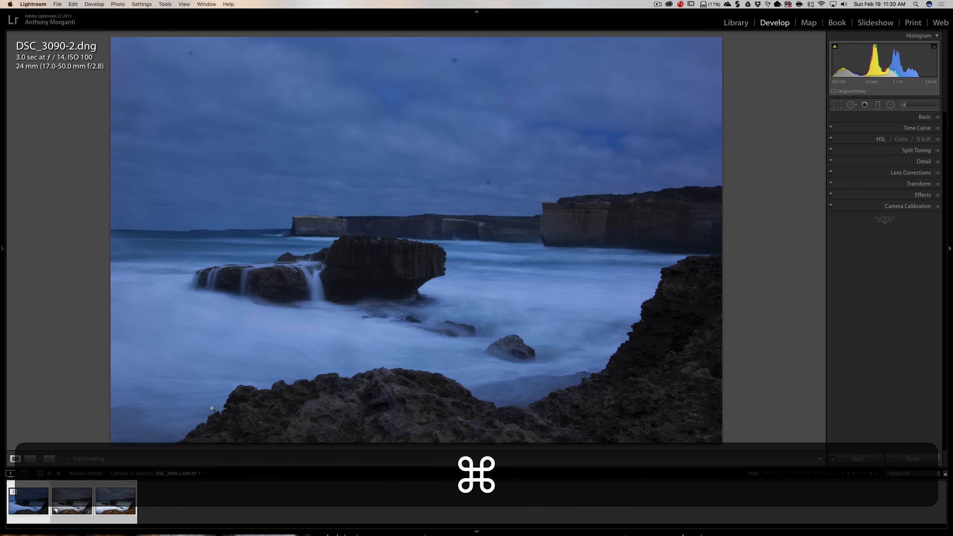
{"action": "key", "text": "n"}
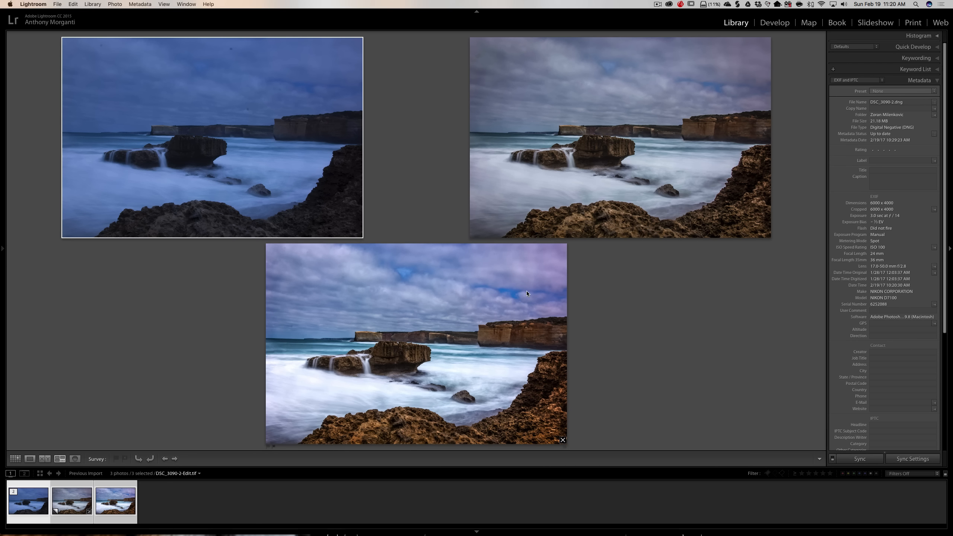
{"action": "key", "text": "shift+Tab"}
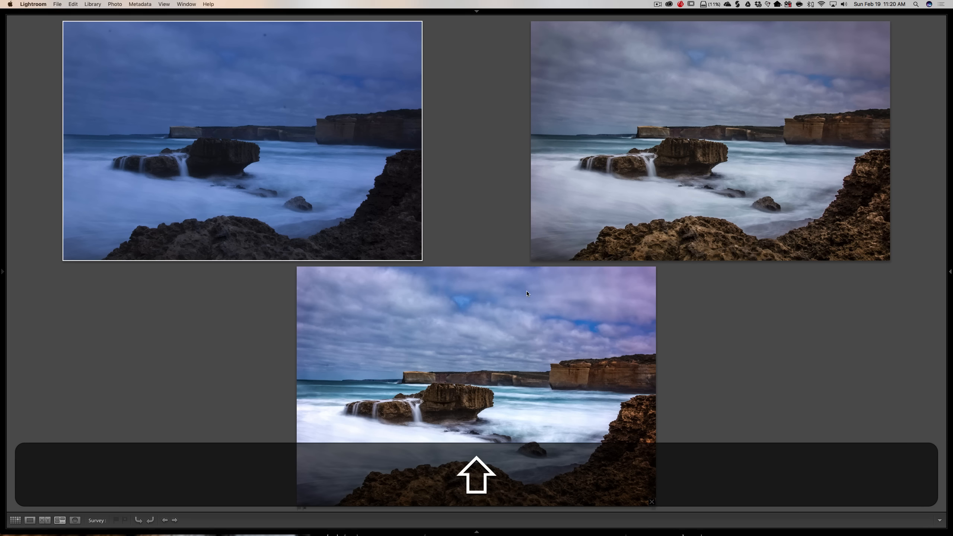